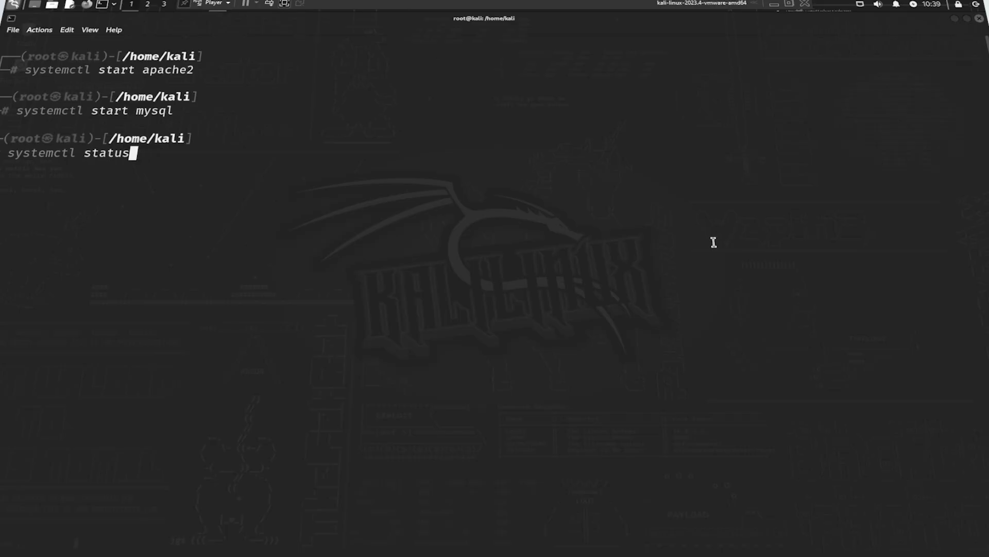
- After entering 'mysql', bring Tor Browser forward and load the pasted Black Hat Chat onion address
text(mysql)
key(Return)
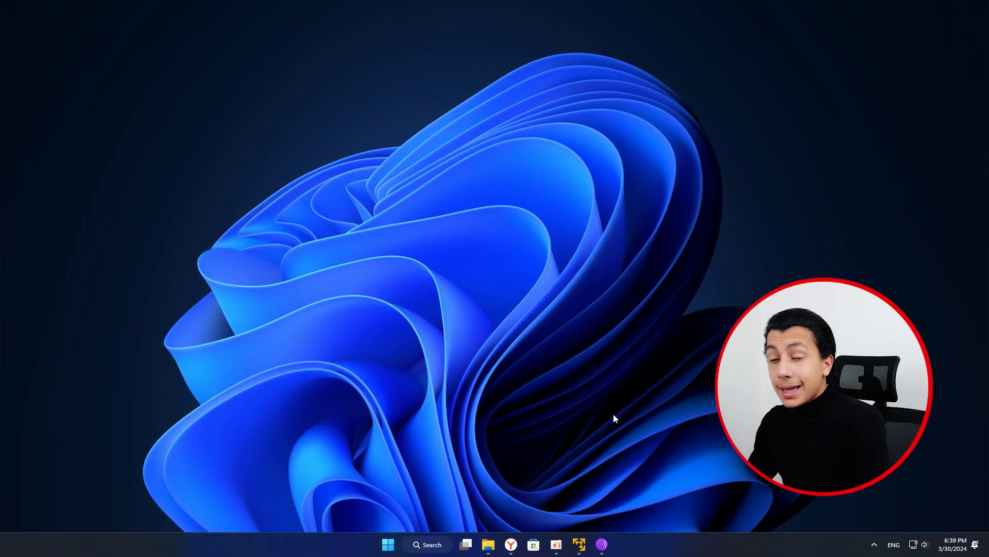
click(614, 544)
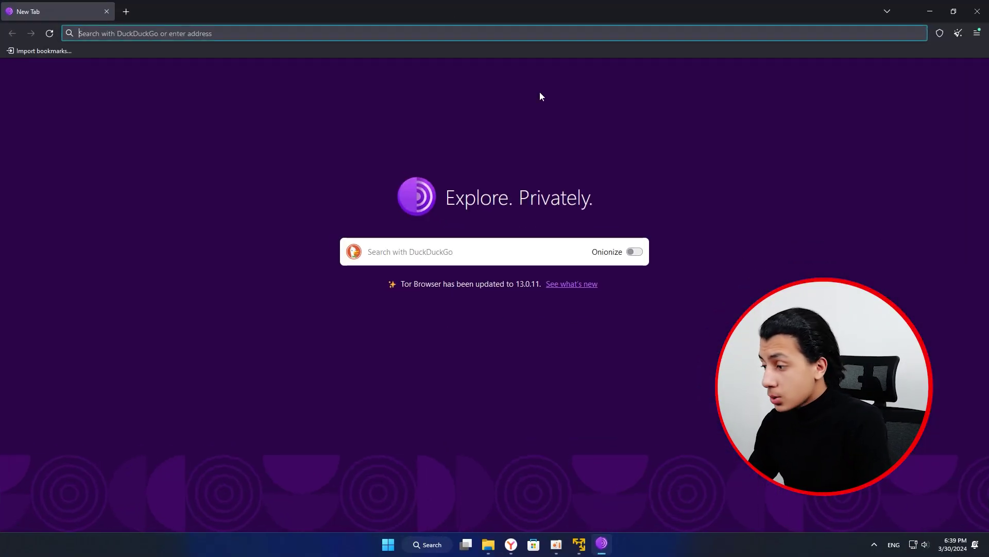
text(blkhatjxlrvc5aevqzz5t6kxldayog6jlx5h7glnu44euzongl4fh5ad.onion/chat.php)
key(Return)
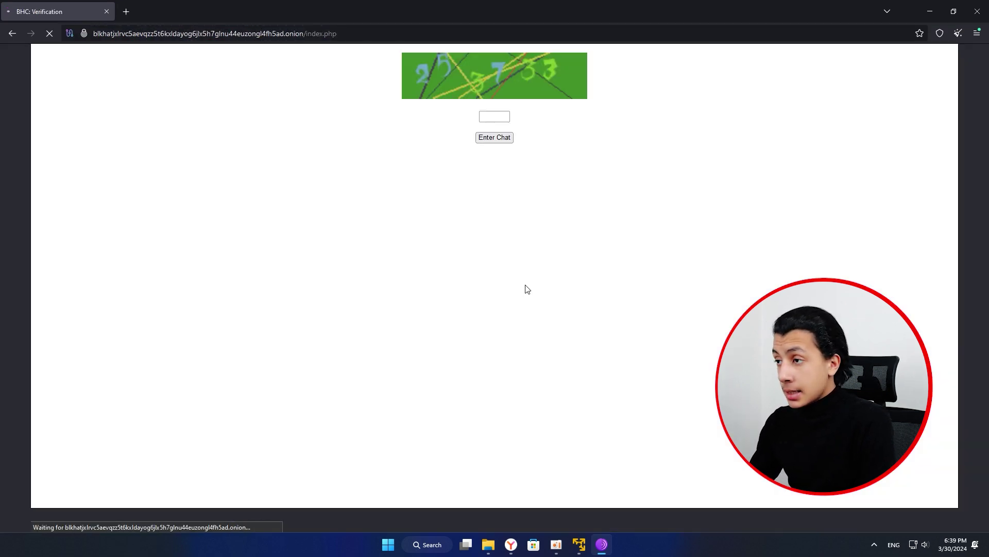
- Enter the captcha code 253733 and submit it to reach the login page
click(506, 114)
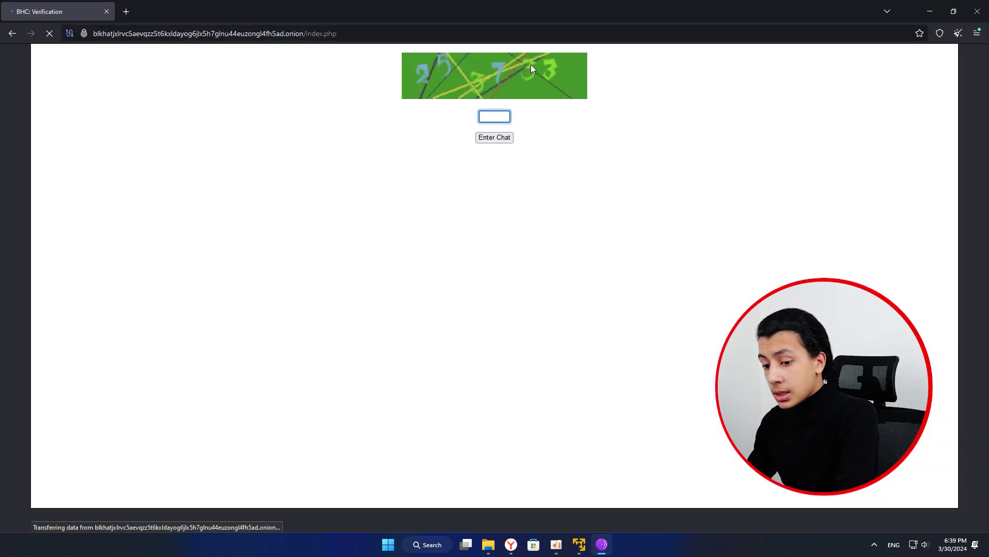
text(253)
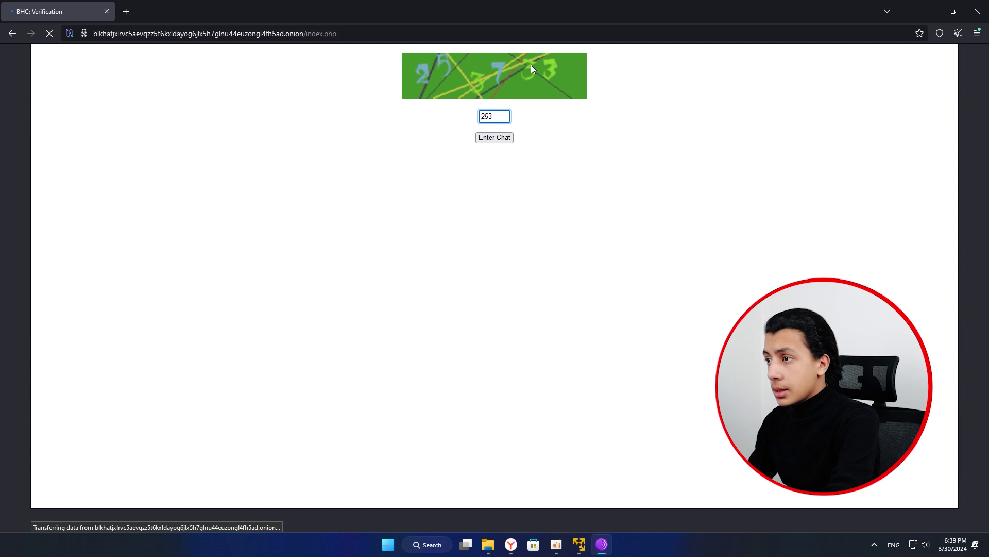
text(733)
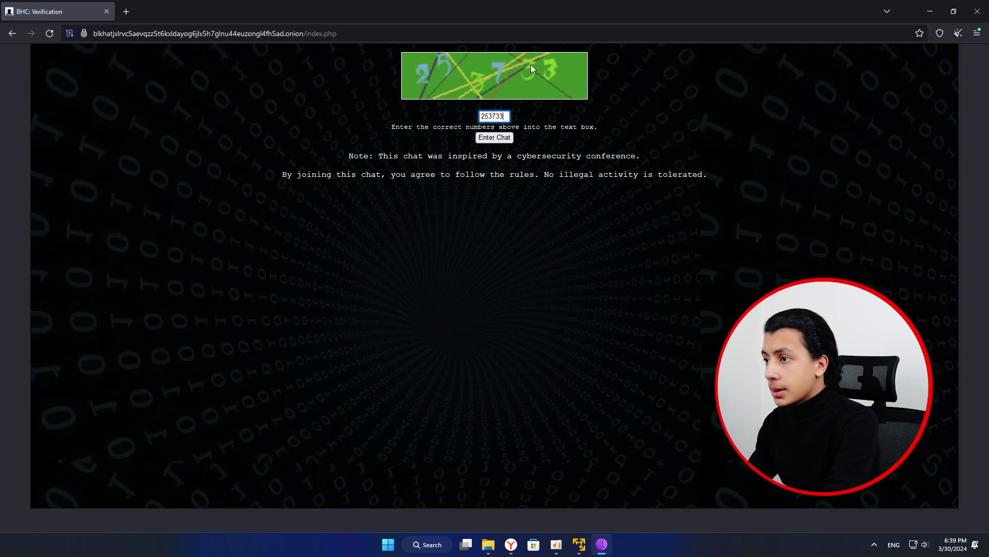
key(Return)
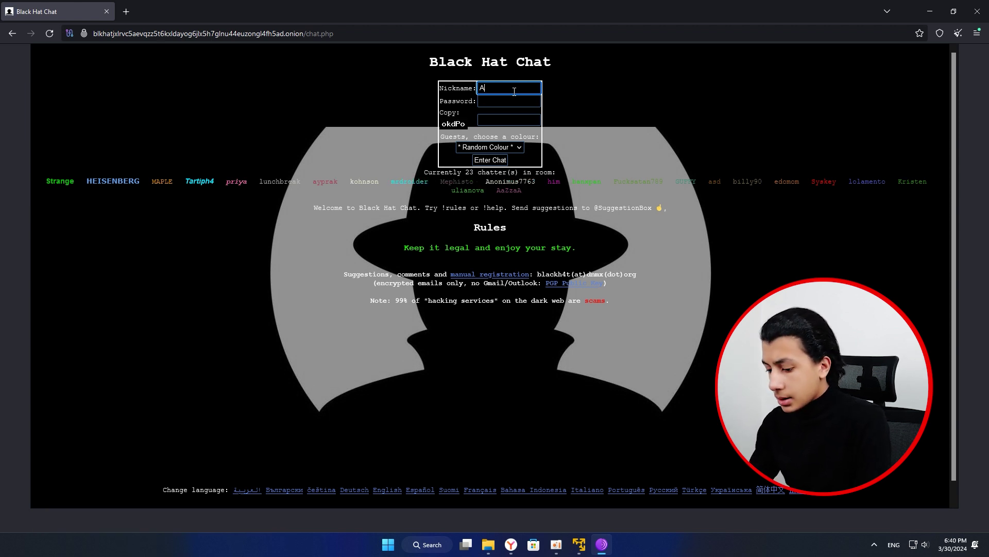
- Fill in the guest nickname, password and copied captcha code, then submit the login form
key(Tab)
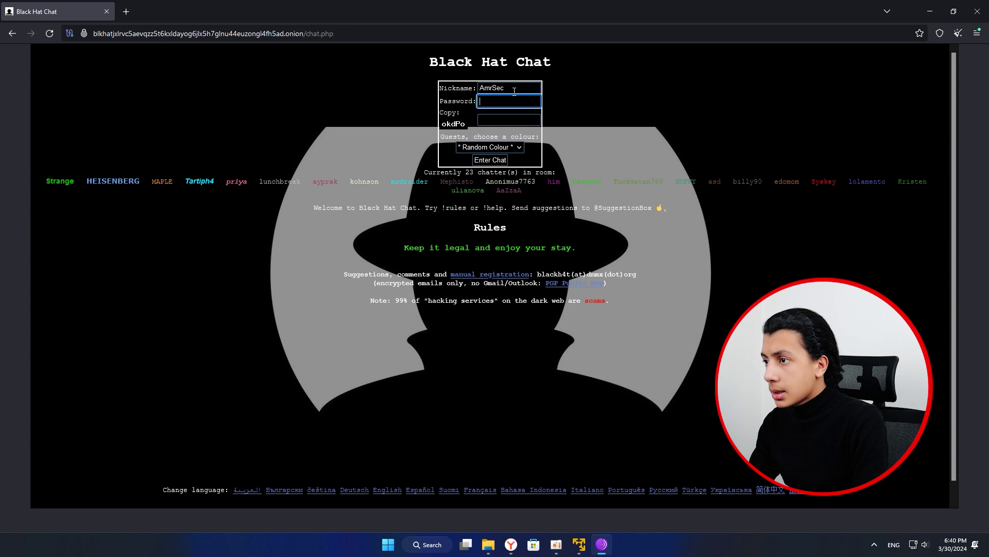
key(Tab)
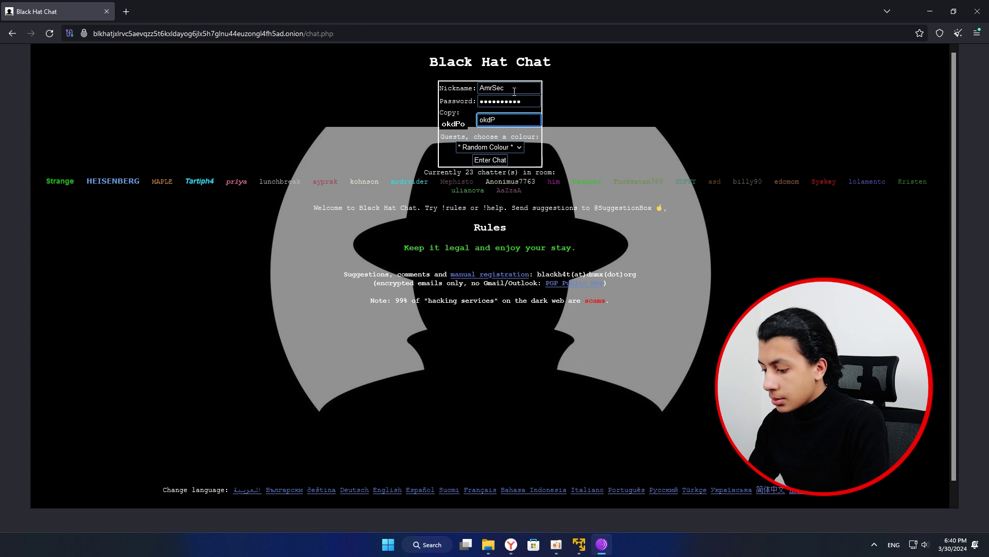
key(Return)
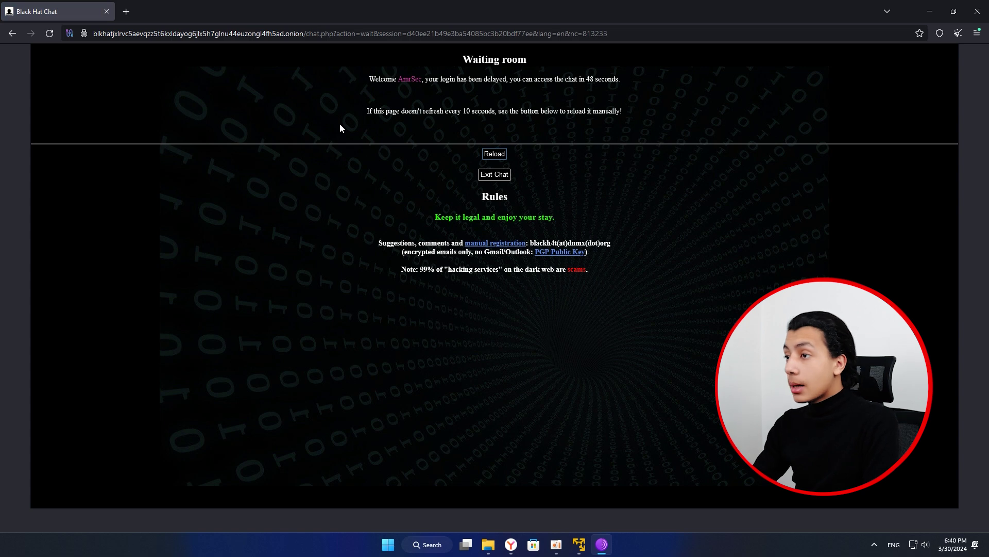
- Highlight the login delay and auto-refresh notices while the waiting room counts down into the chat
drag(368, 79, 599, 75)
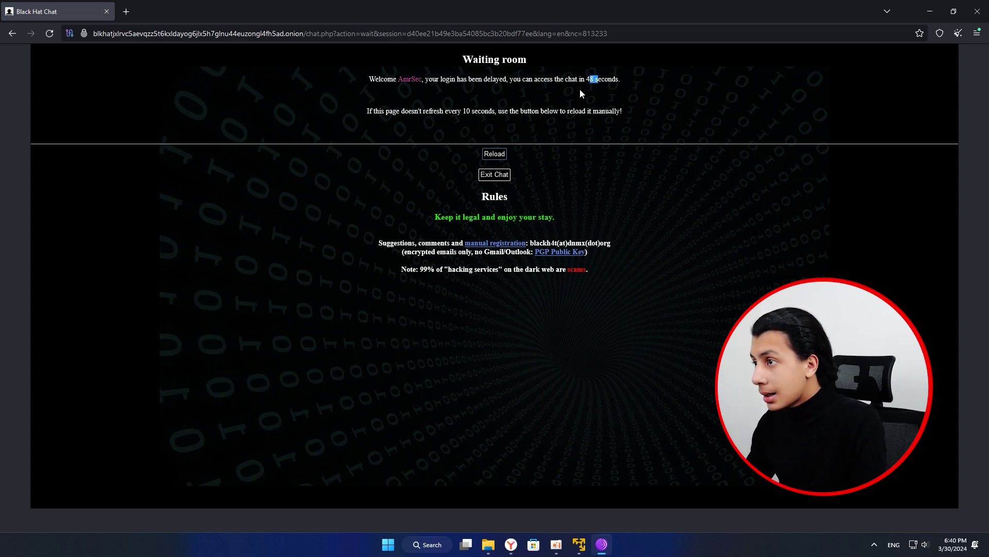
drag(340, 115, 583, 112)
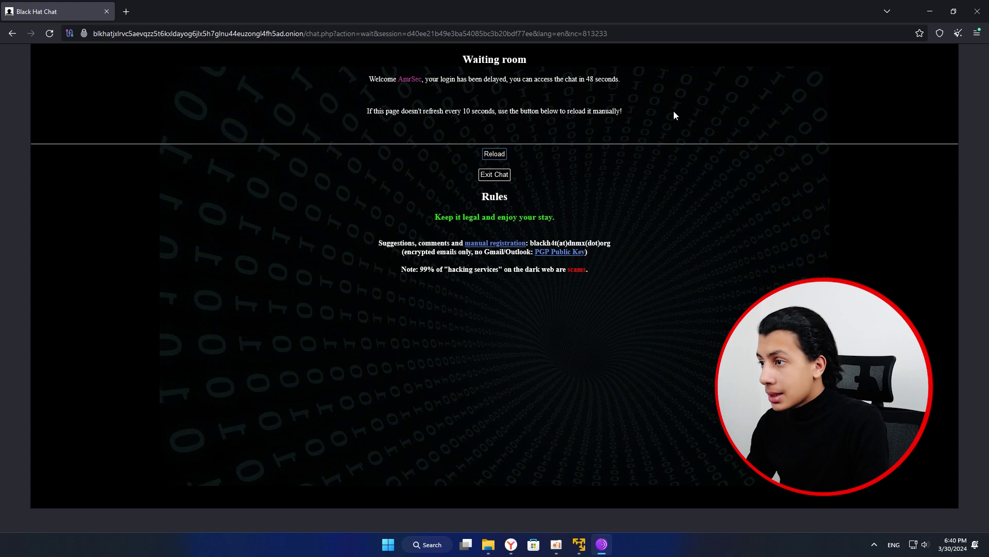
drag(448, 269, 488, 269)
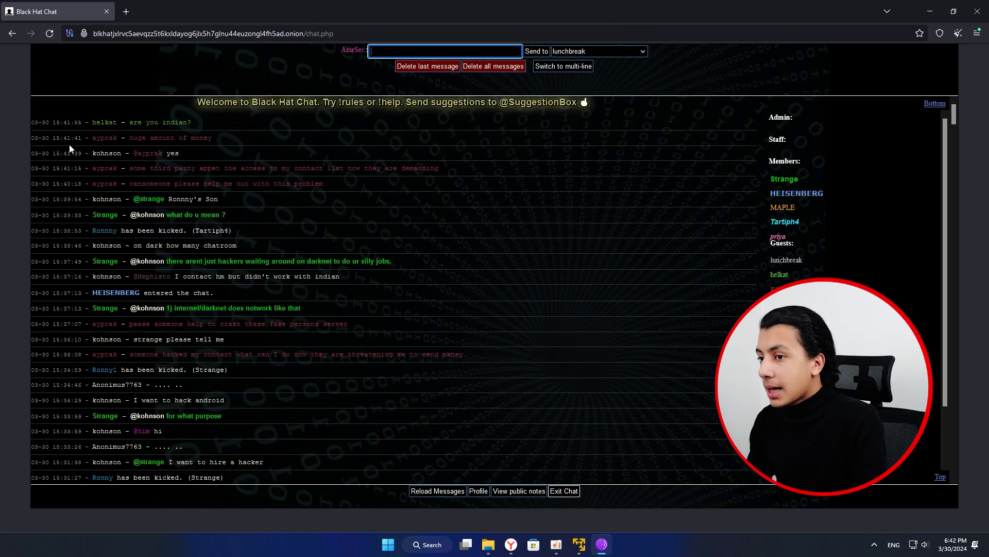
drag(75, 122, 287, 418)
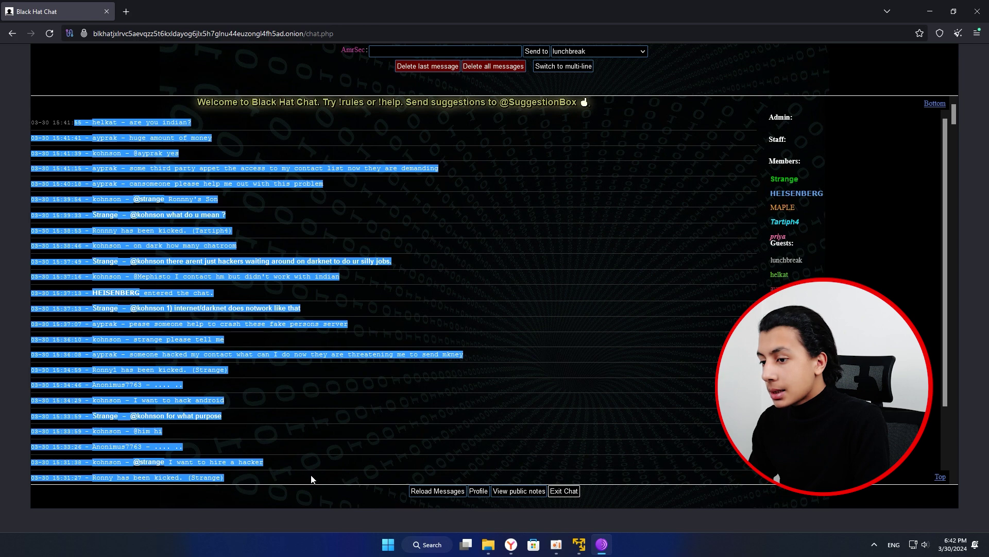
click(625, 353)
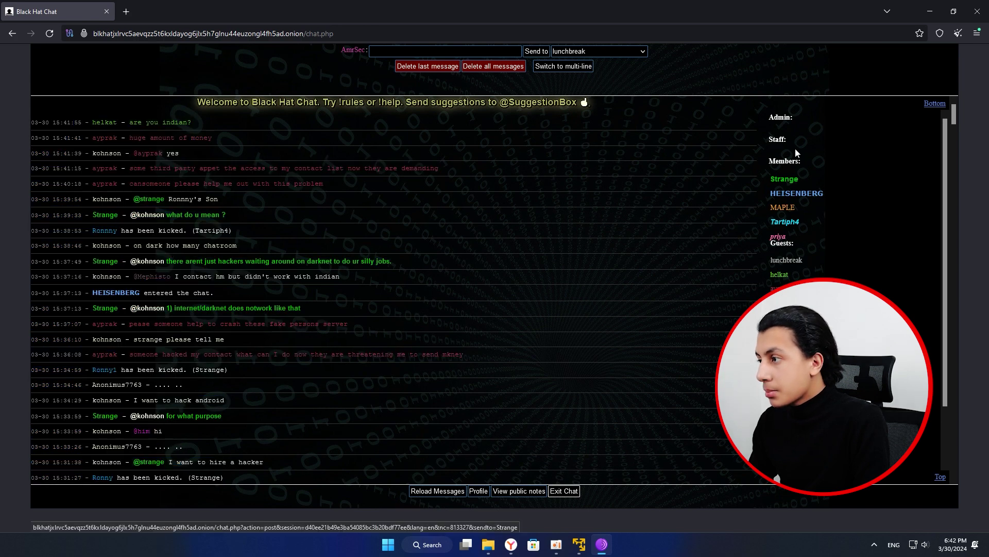
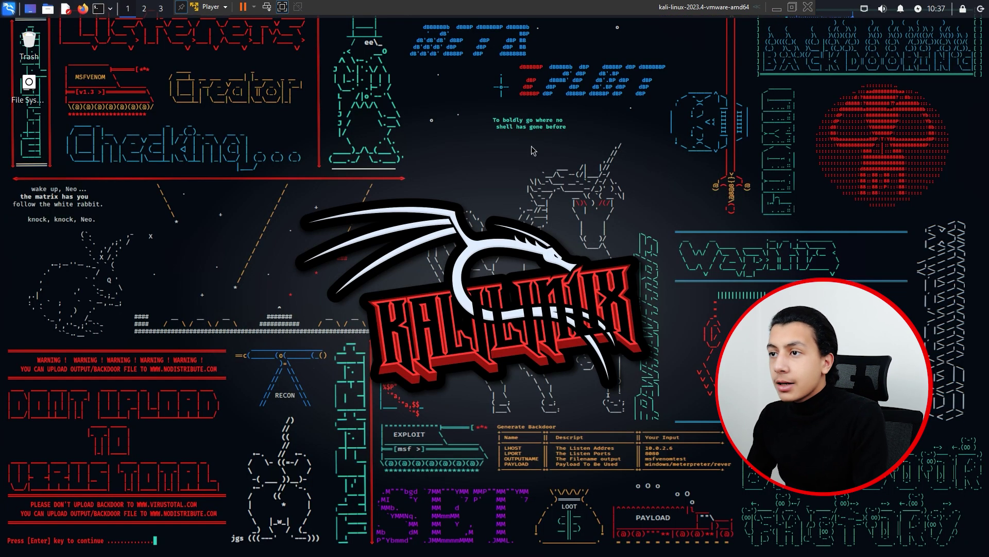
- Launch Terminal Emulator from the taskbar, maximize its window, and enlarge the font
click(99, 9)
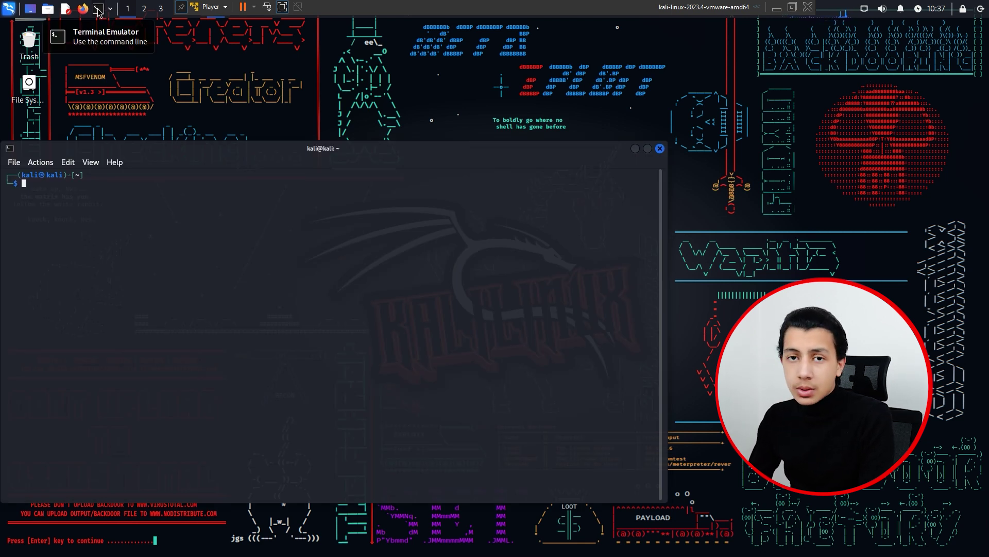
key(Num_Lock)
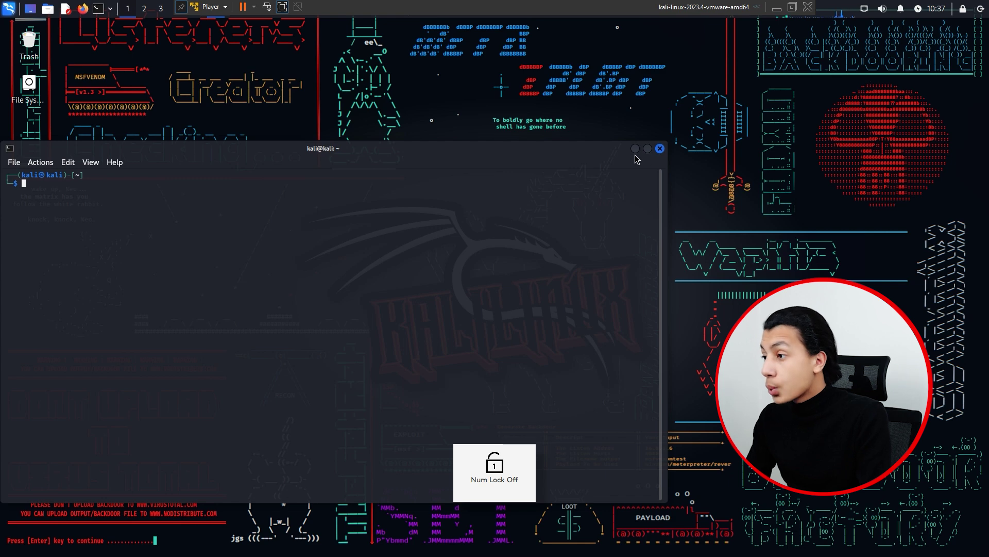
click(648, 149)
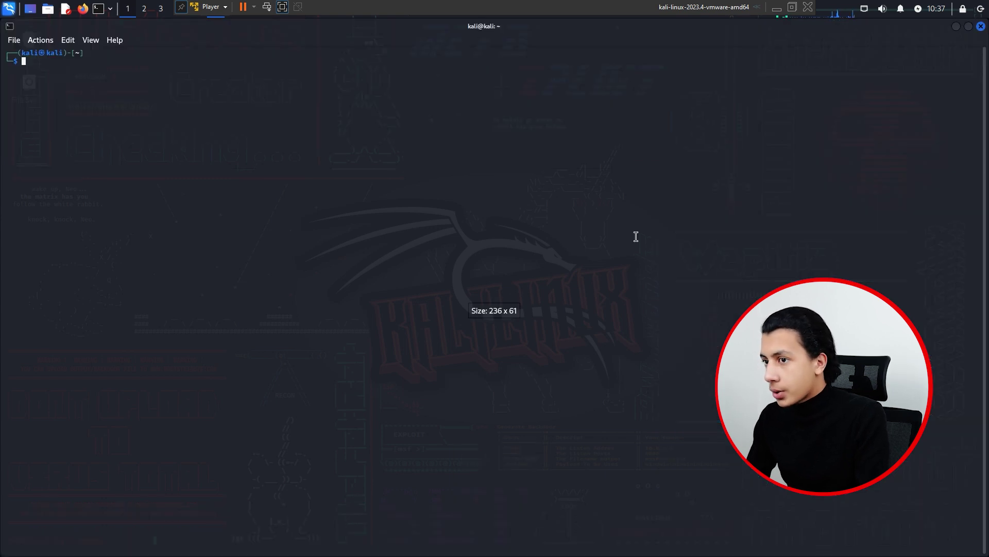
key(ctrl+plus)
key(ctrl+plus)
key(ctrl+plus)
key(ctrl+plus)
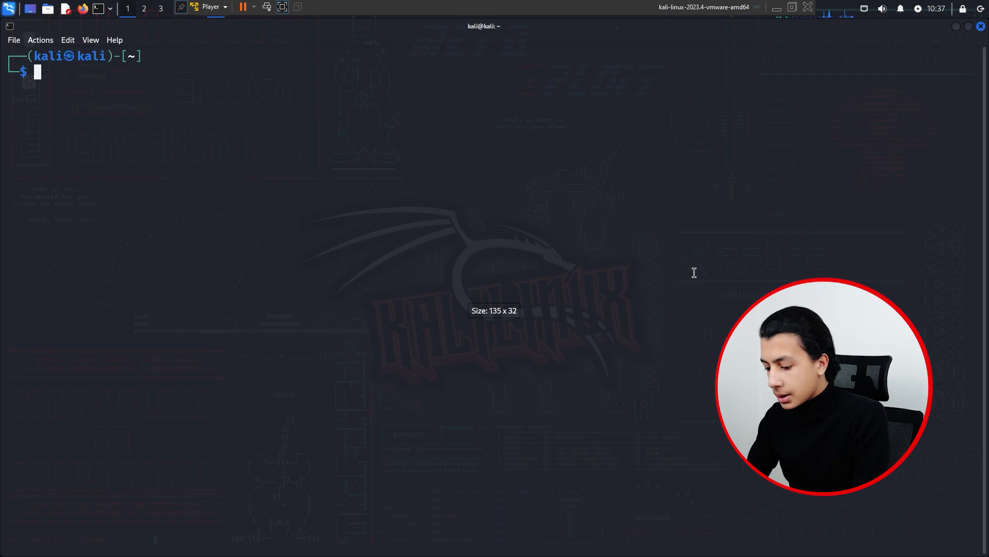
- Become root with sudo su and clear to a fresh root prompt in /home/kali
text(sudo su)
key(Return)
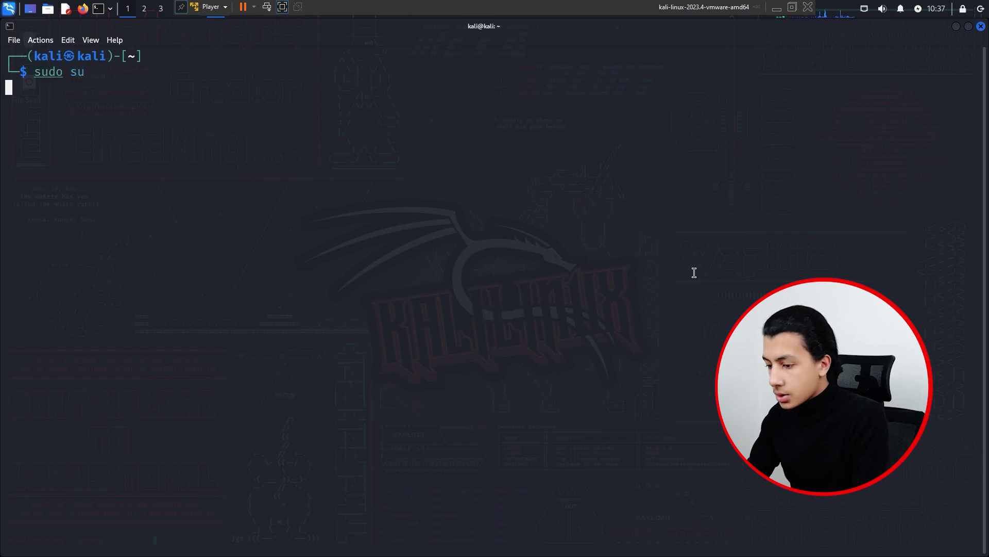
key(Return)
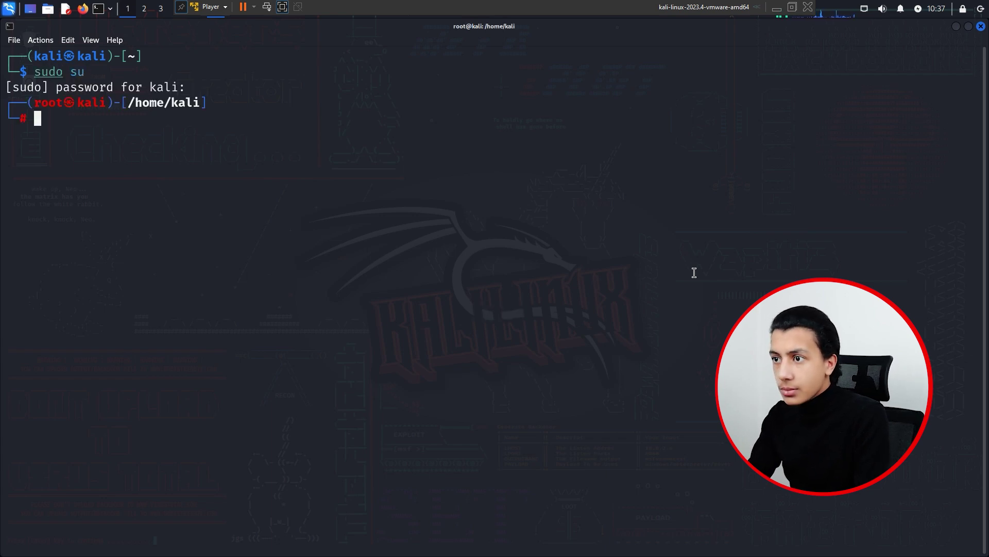
text(clear)
key(Return)
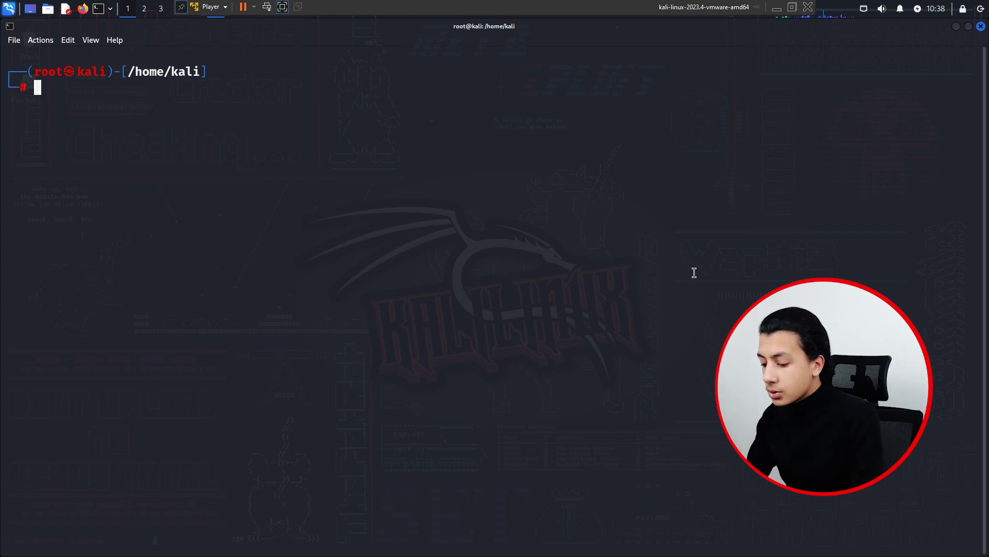
- Start apache2 and mysql with systemctl start, then enter systemctl status mysql
text(system)
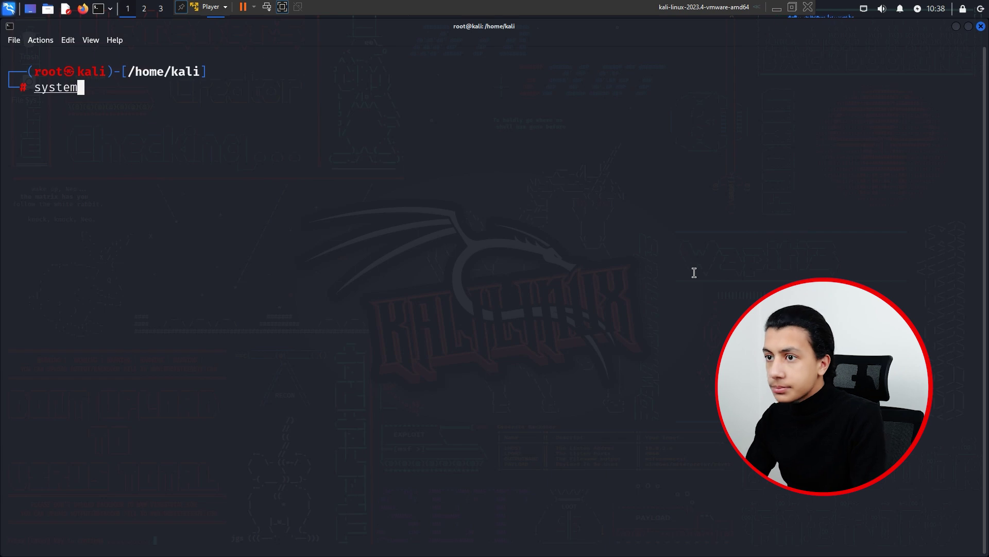
text(ctl start )
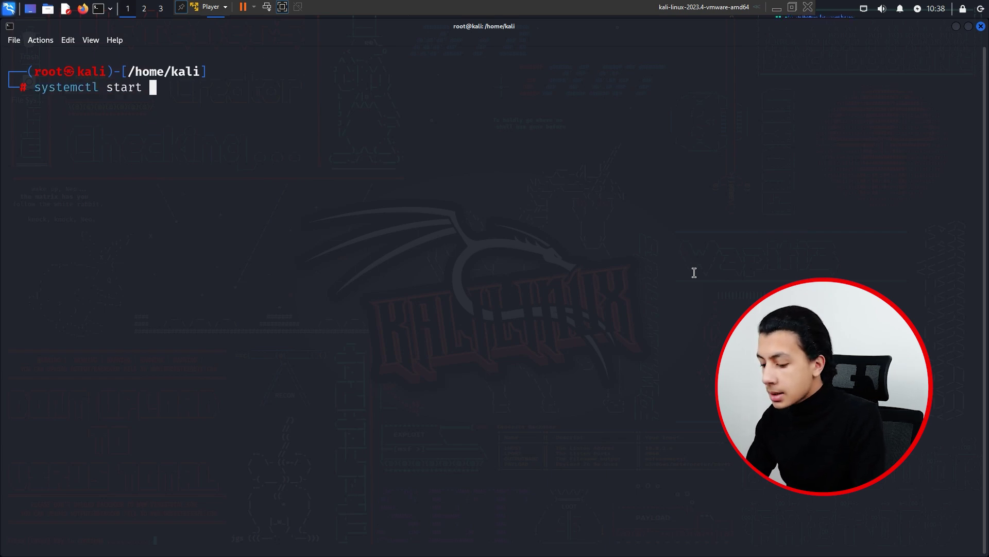
text(apache2)
key(Return)
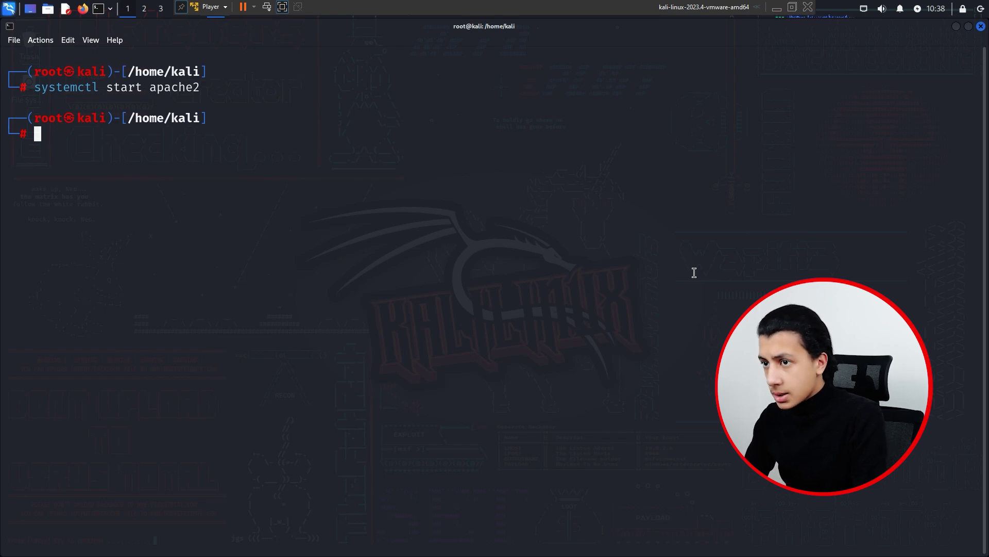
text(systeml)
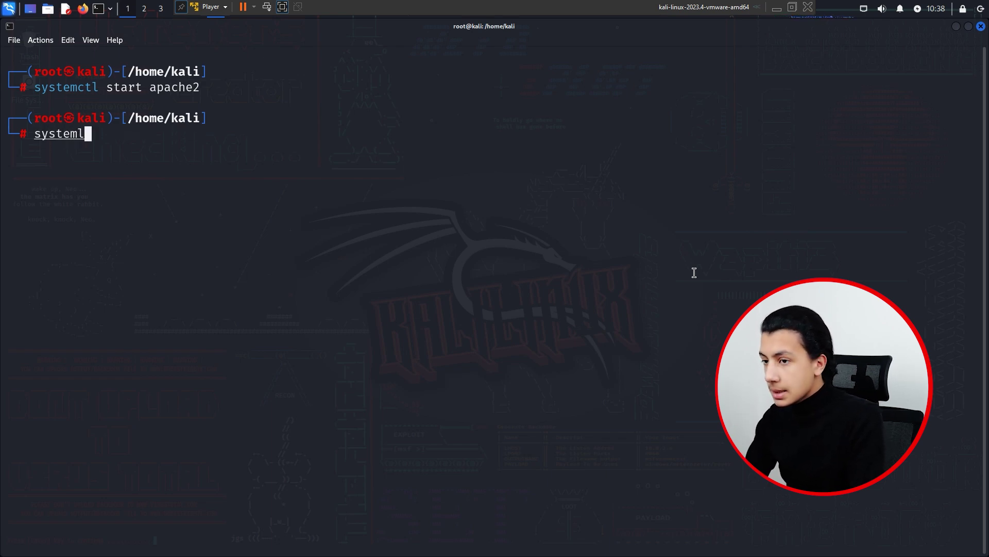
key(BackSpace)
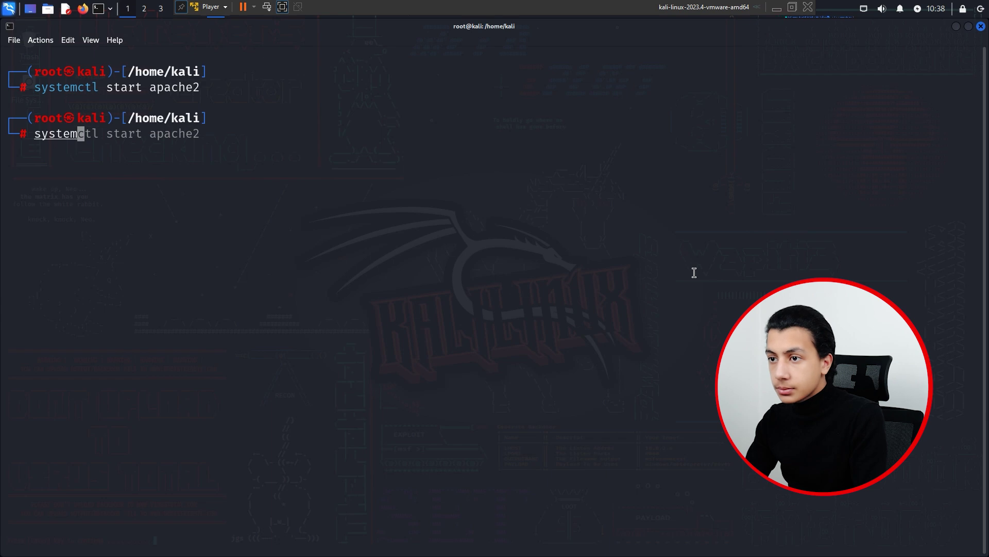
text(ct)
key(ctrl+Right)
text(m)
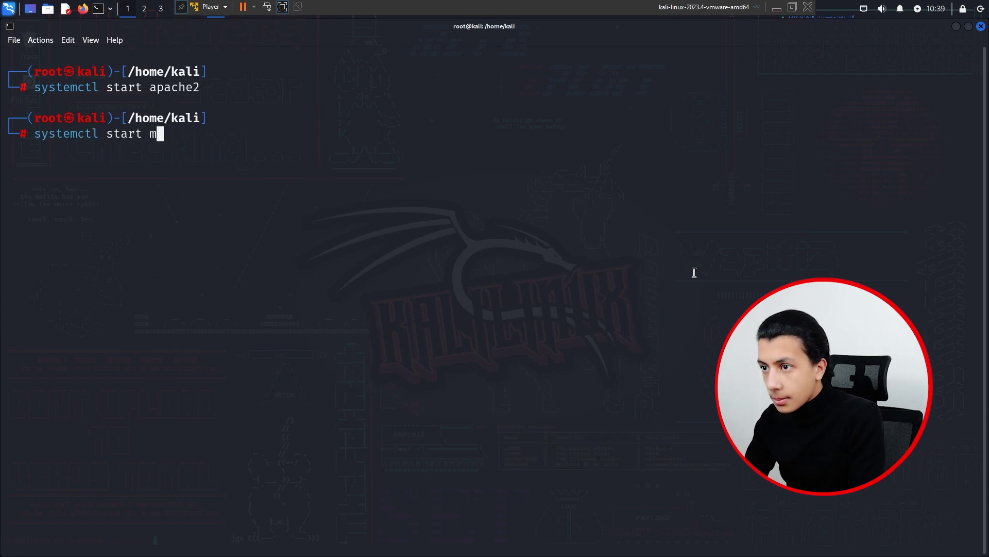
text(ysql)
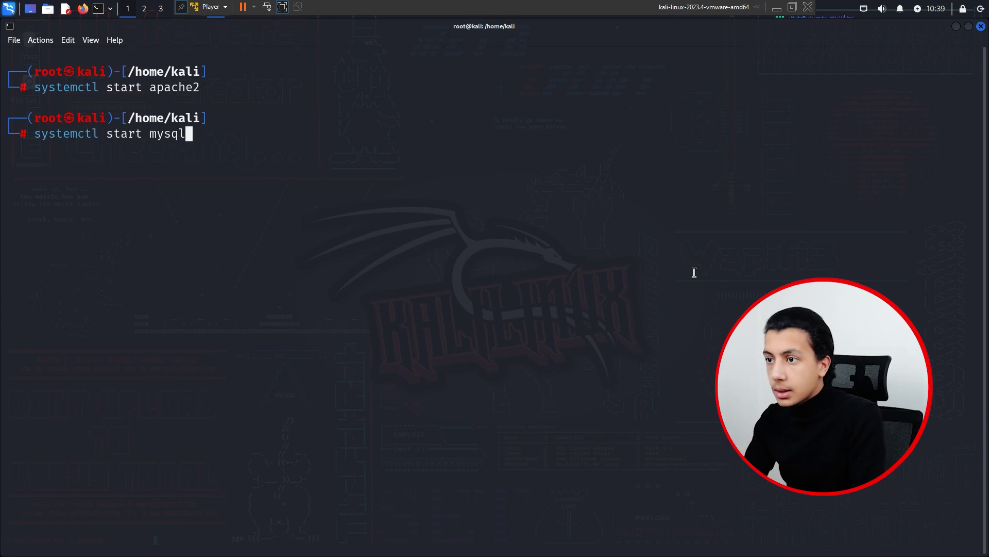
key(Return)
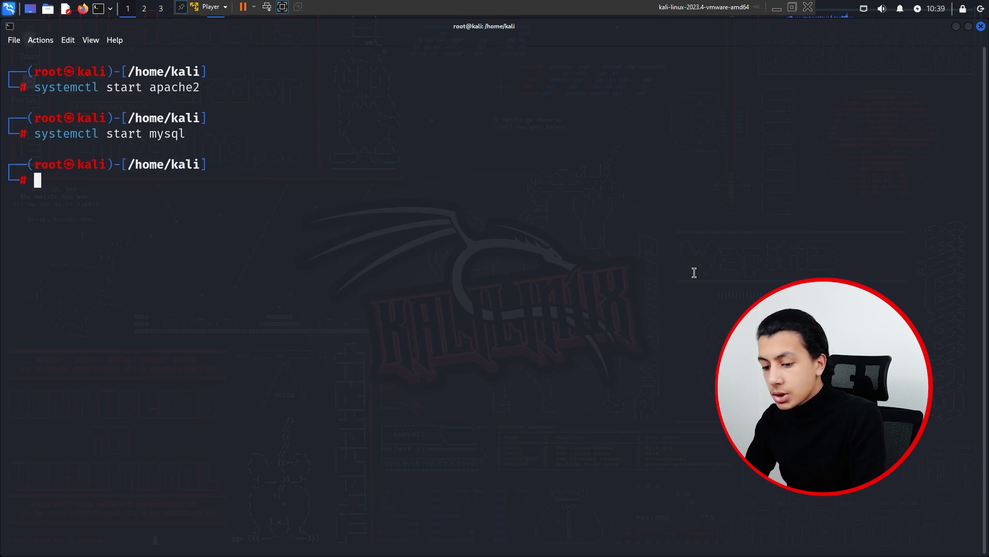
text(systemc)
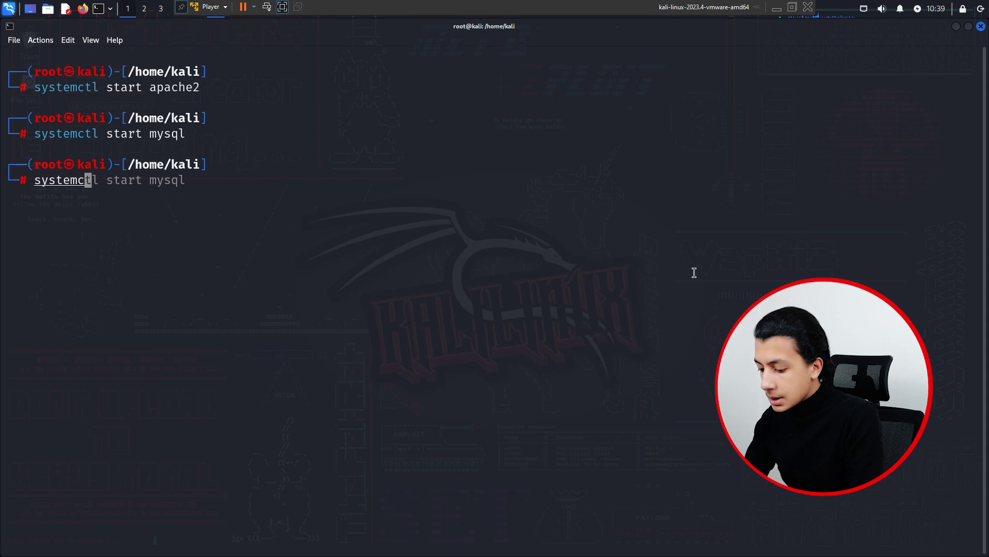
text(tl statu)
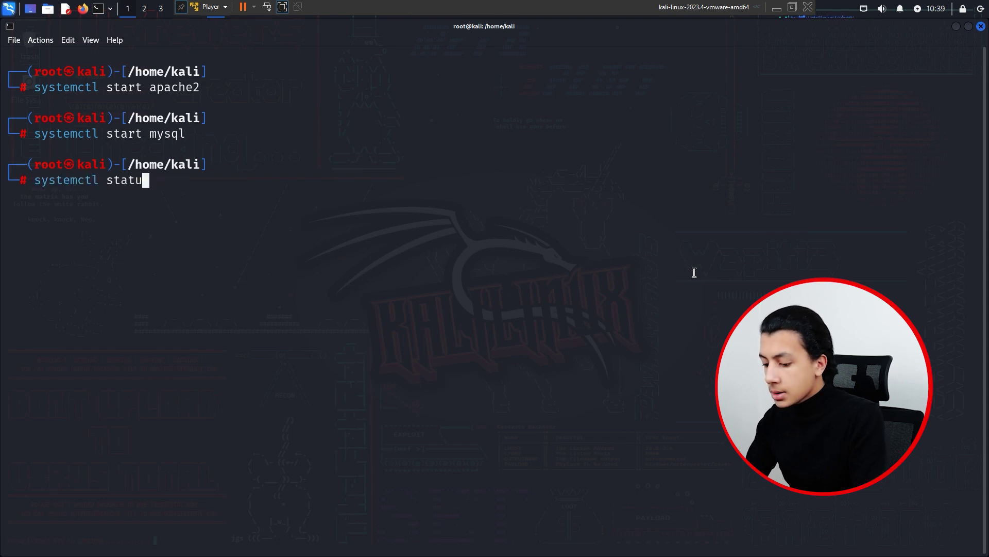
text(s mysql)
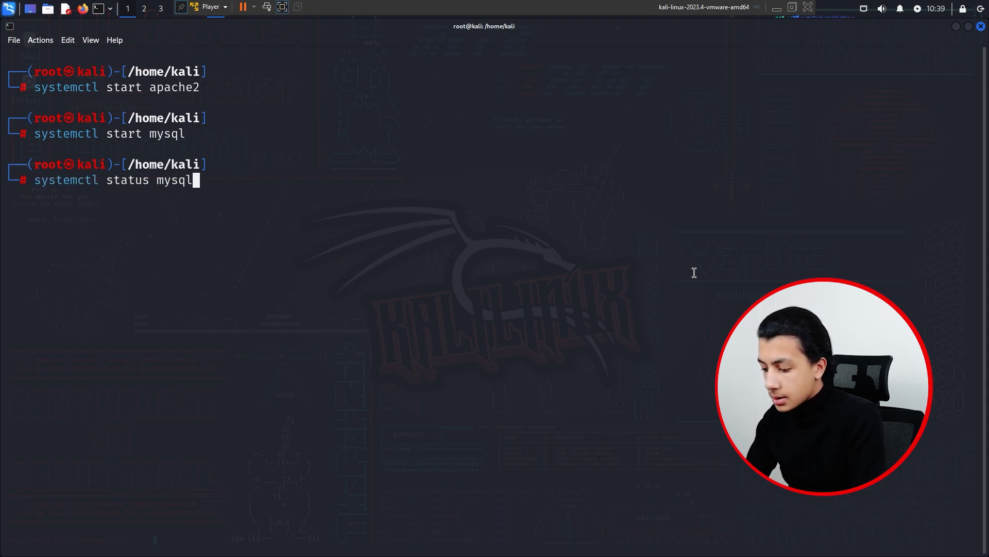
- Confirm mariadb.service shows active (running), then quit the status pager
key(Return)
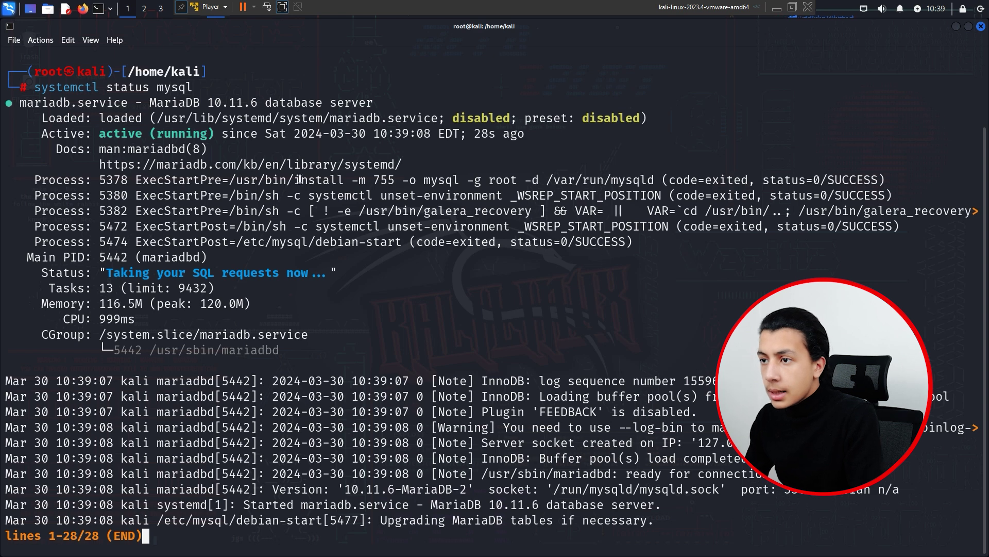
drag(217, 134, 93, 136)
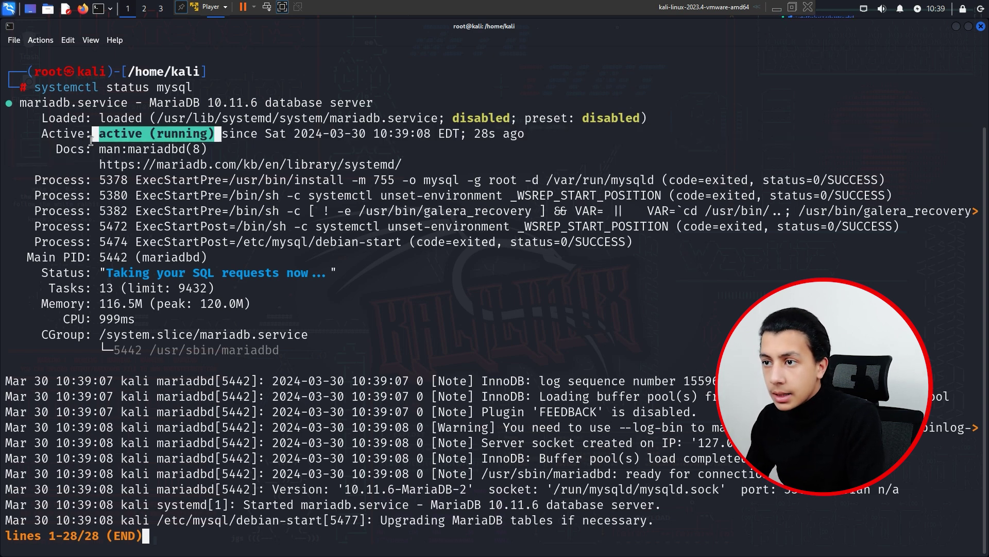
click(206, 143)
key(q)
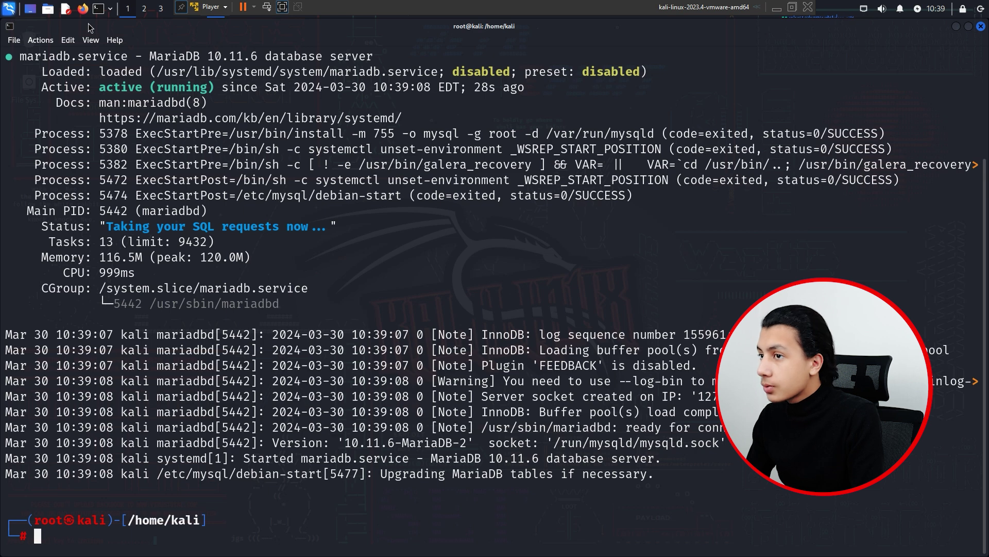
- Switch to the le-chat-php GitHub page and read the README's General Information
key(Num_Lock)
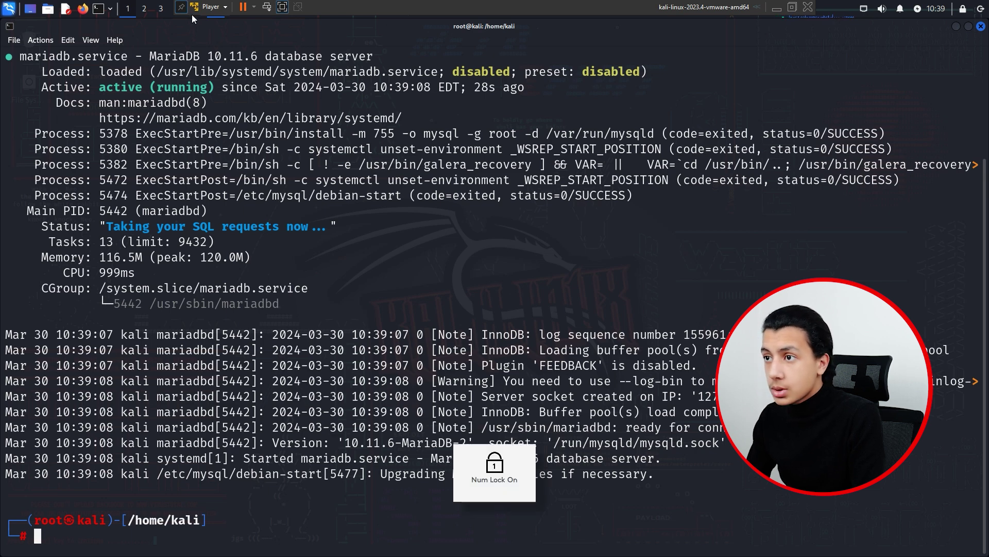
key(alt+Tab)
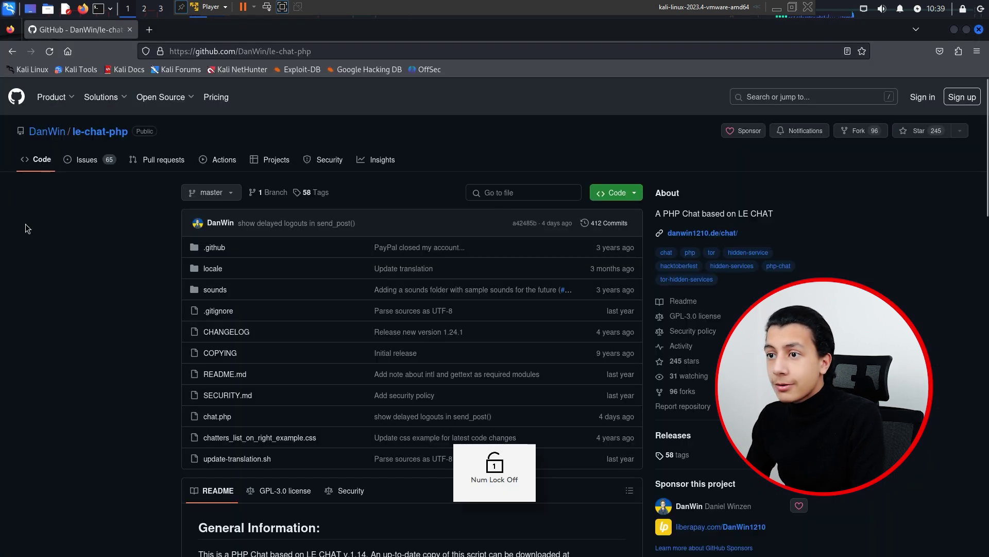
scroll(71, 188, down, 3)
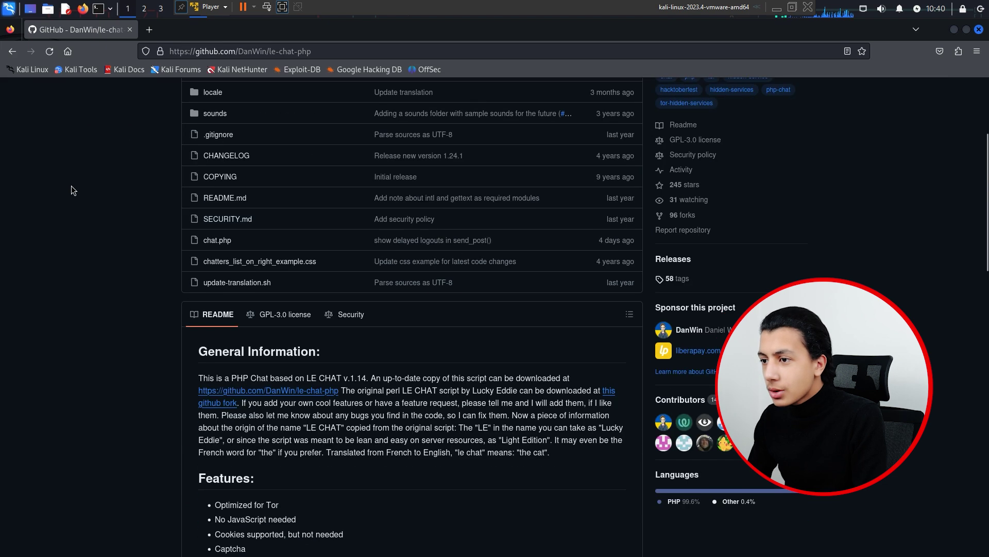
scroll(190, 243, down, 4)
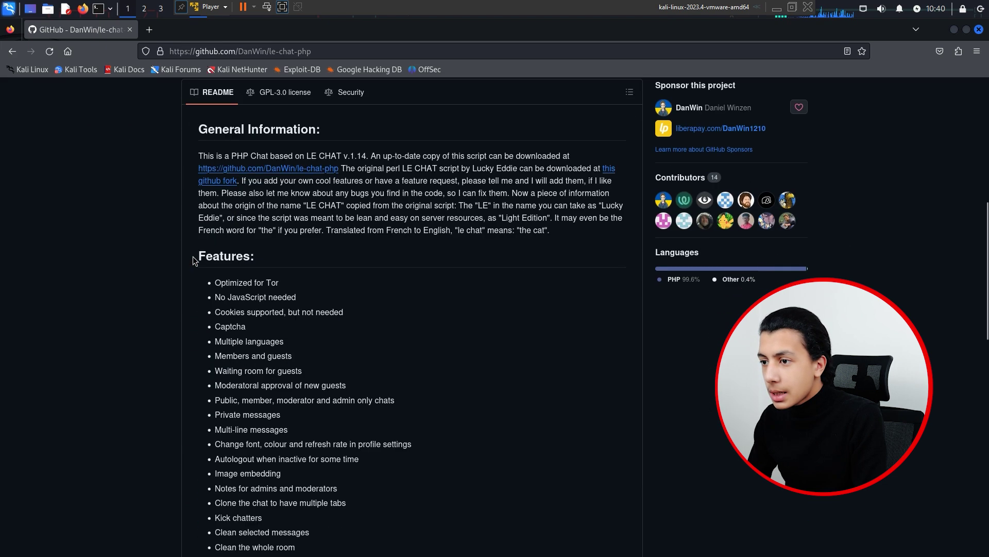
drag(186, 127, 339, 156)
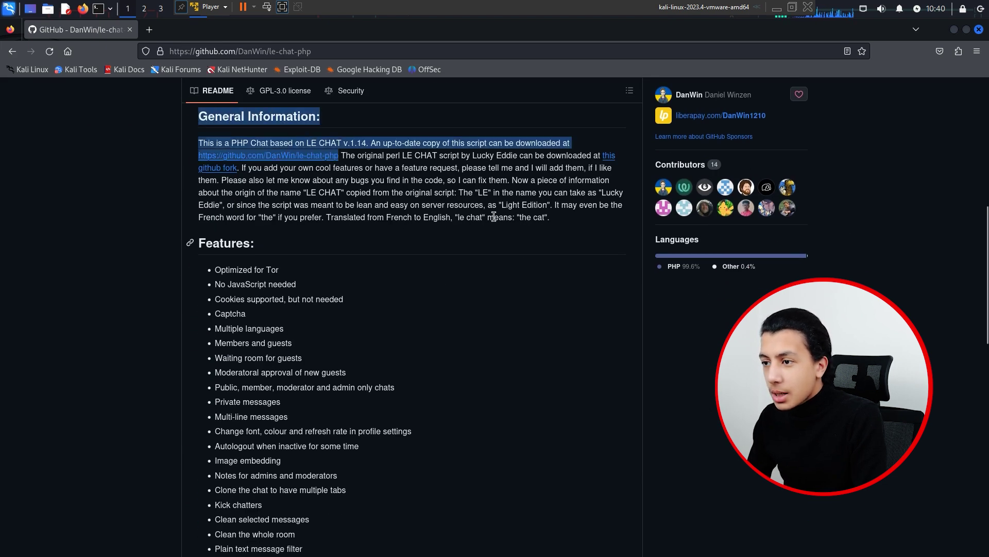
click(494, 214)
scroll(309, 273, down, 5)
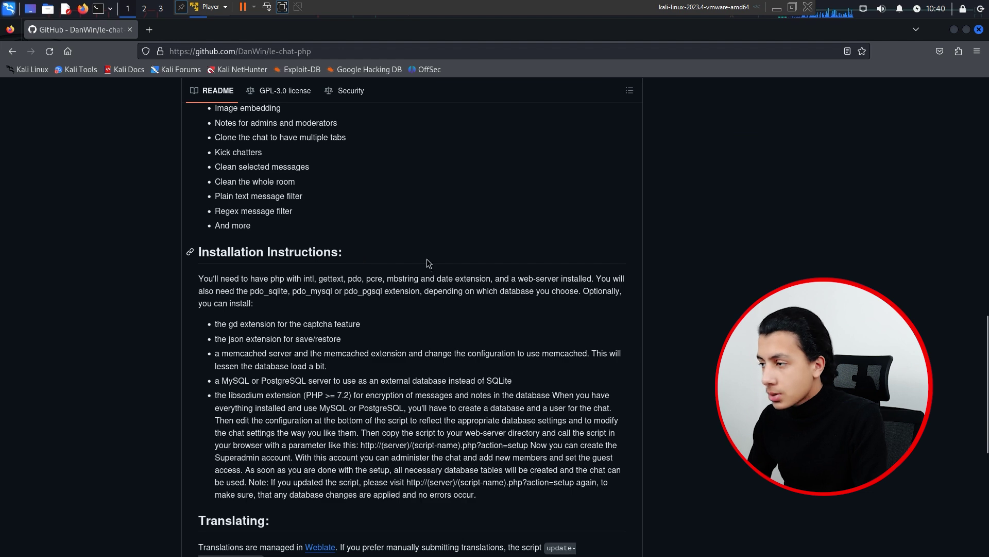
scroll(65, 311, up, 15)
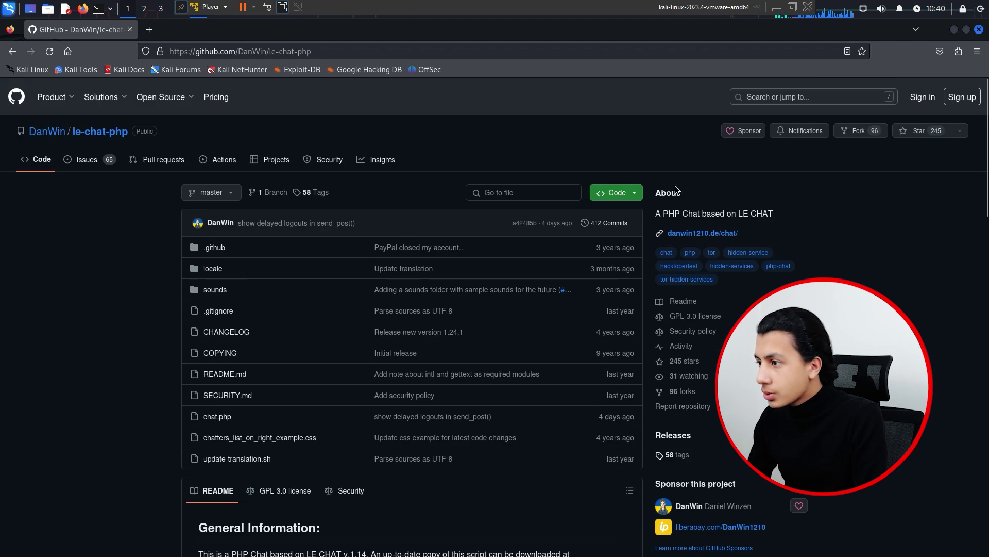
- Copy the repository's HTTPS clone URL from the Code menu and minimise Firefox
click(639, 196)
click(627, 262)
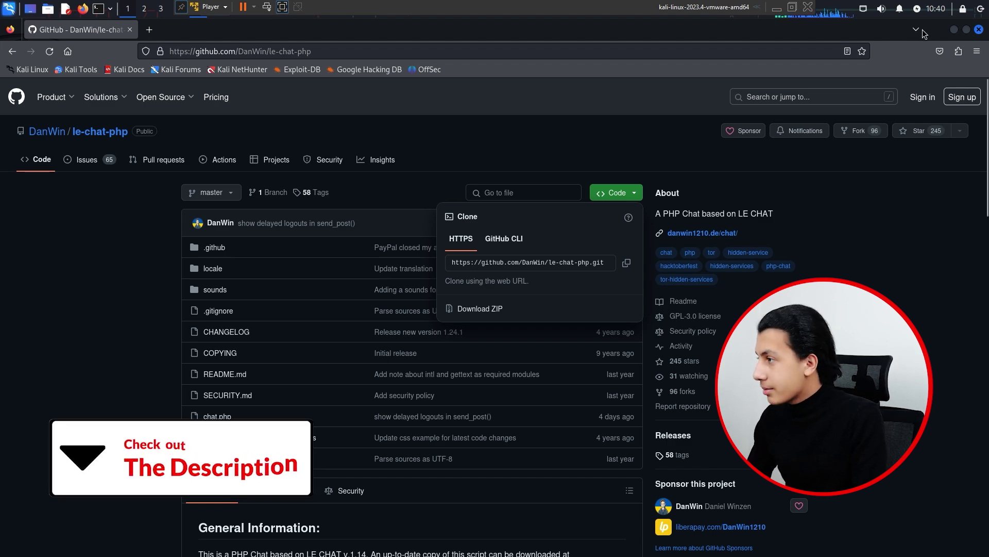
click(954, 29)
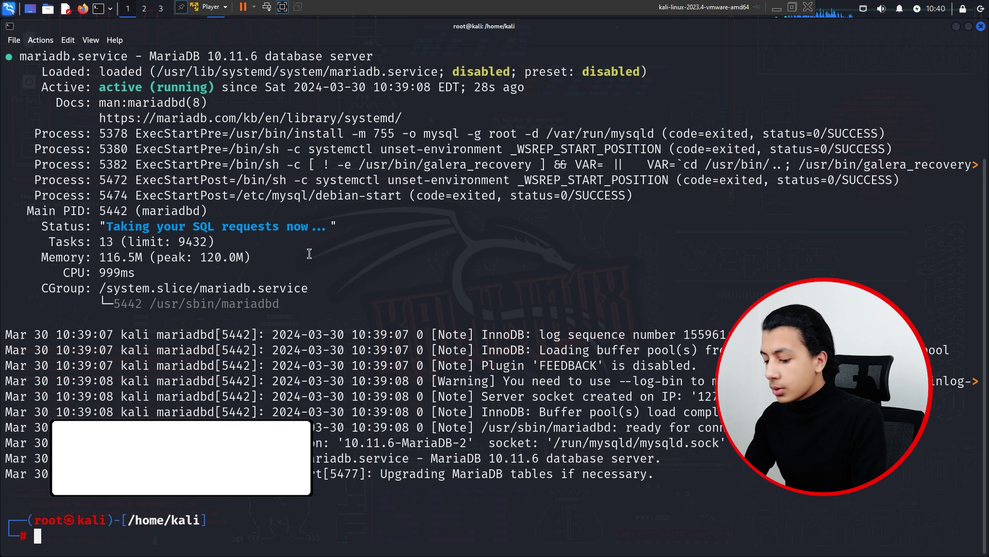
- Change to /var/www/html and clear the screen
text(cd /var)
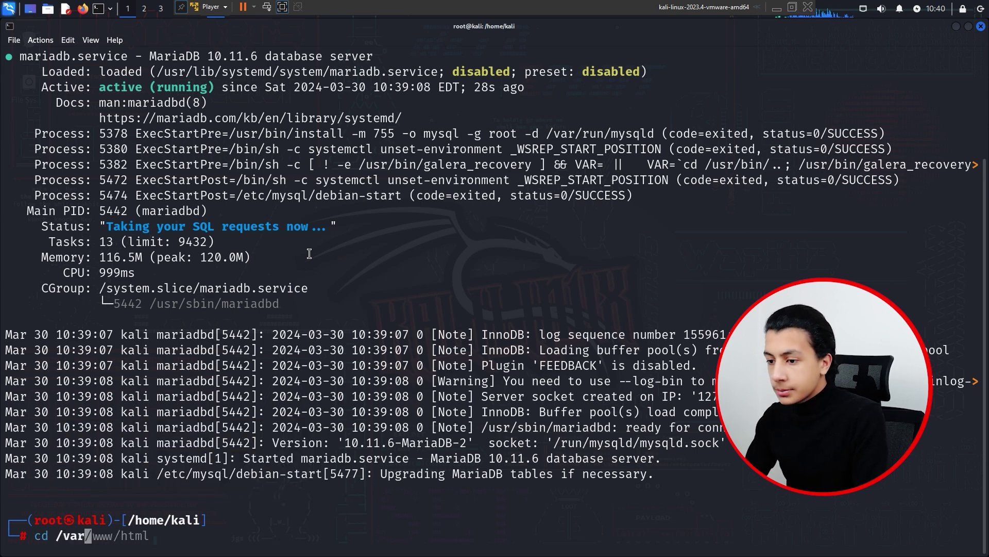
text(/www/)
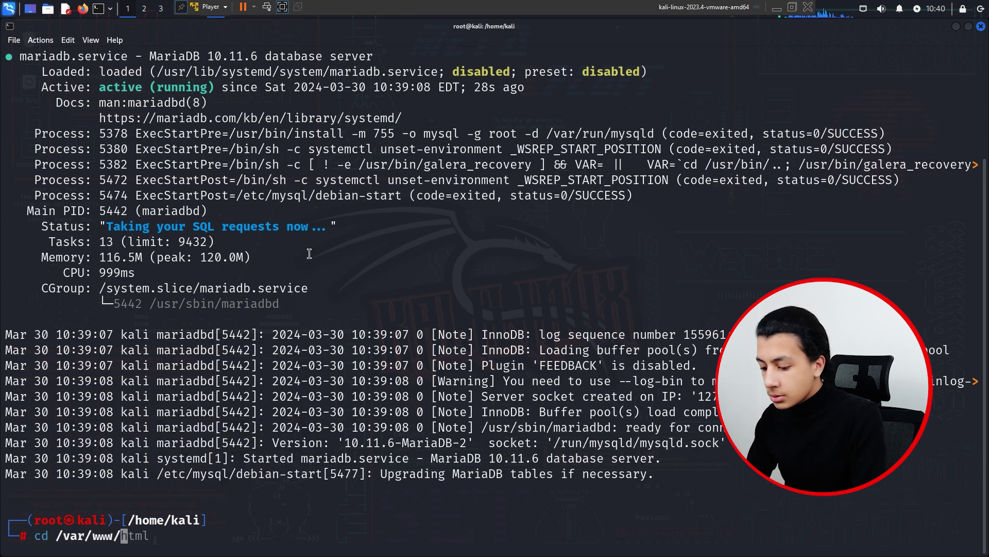
text(ht)
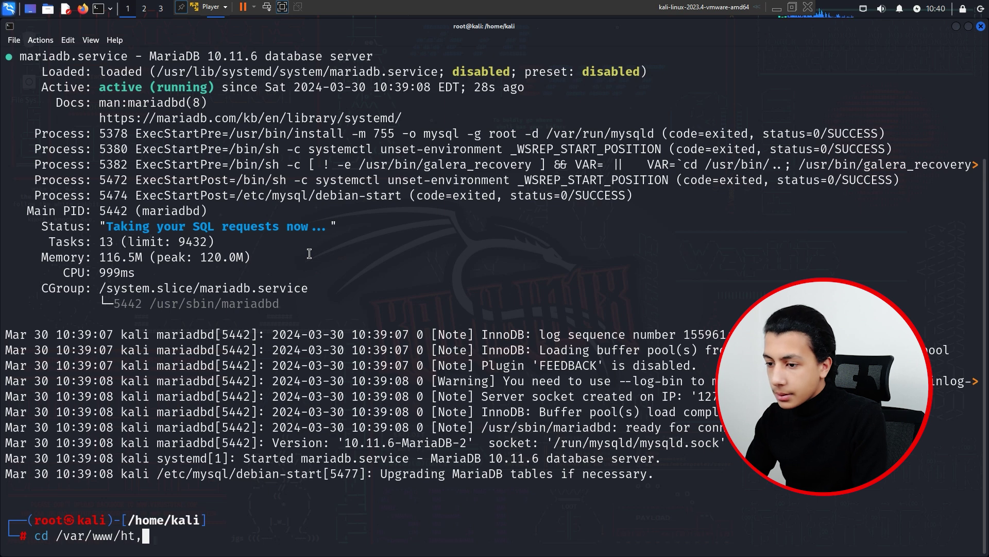
text(ml)
key(Return)
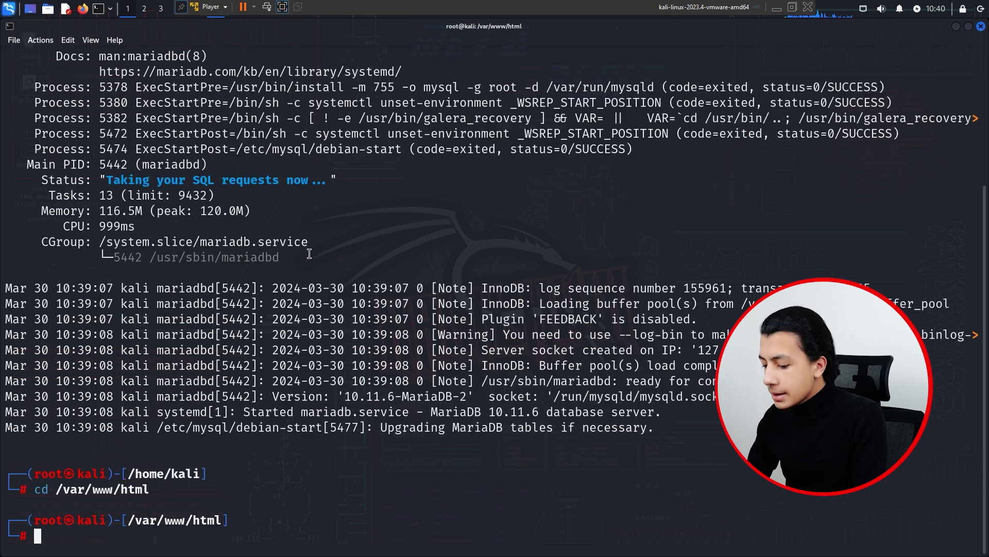
text(clear)
key(Return)
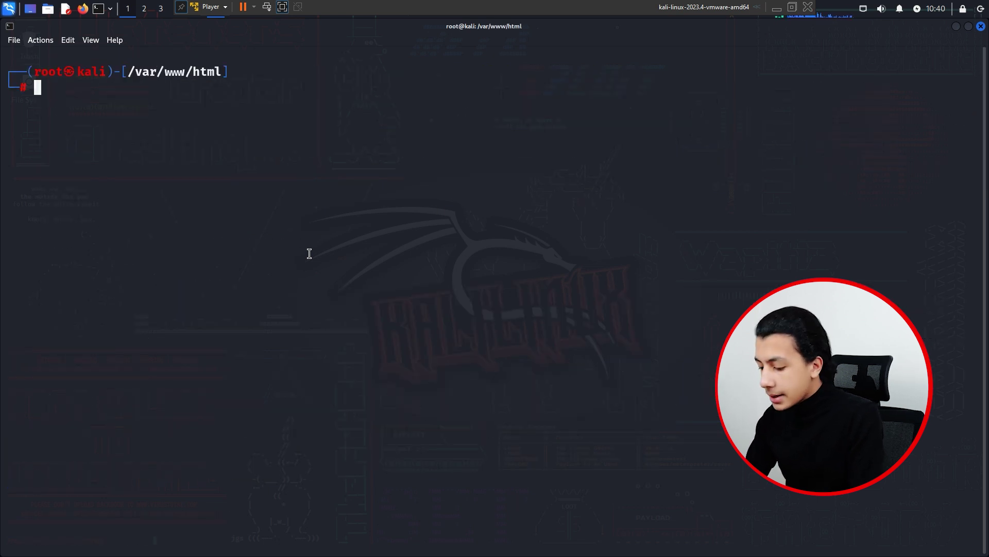
- Run git clone with the pasted le-chat-php URL, then clear the screen
text(git clonbe)
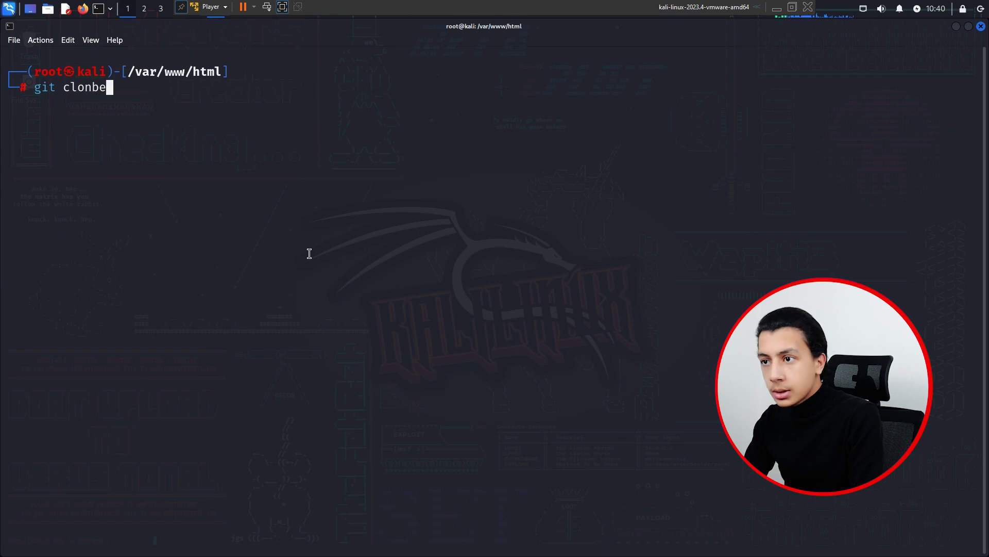
key(BackSpace)
key(BackSpace)
text(e)
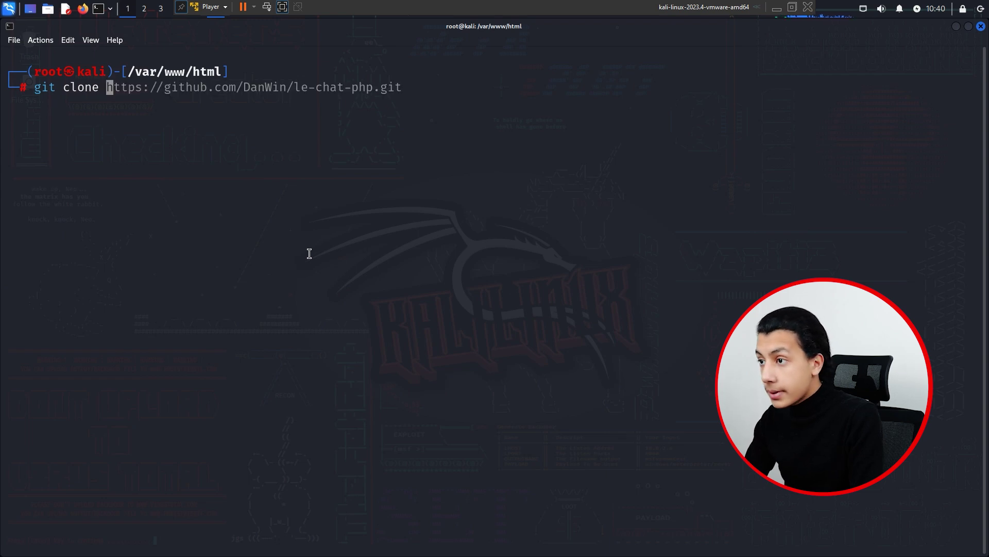
key(ctrl+shift+v)
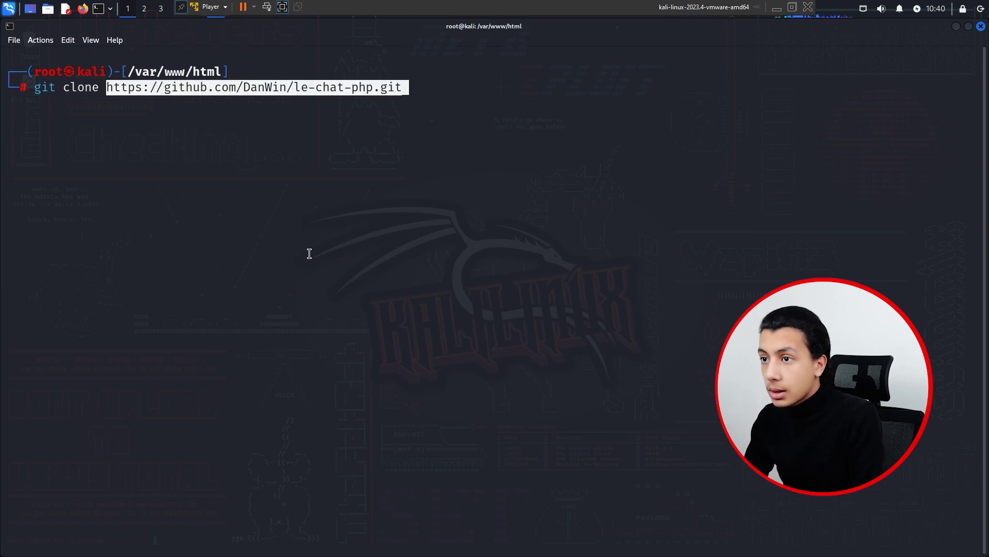
key(Return)
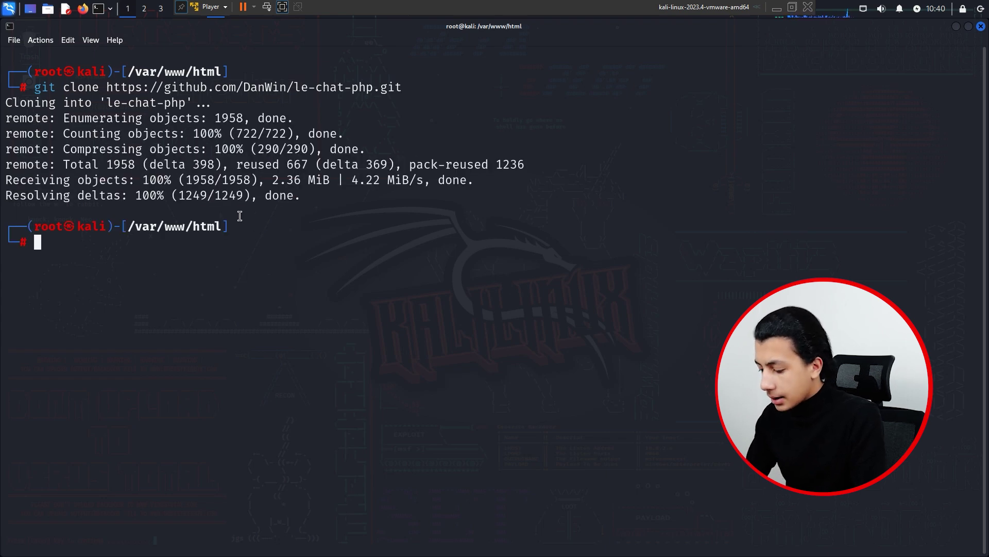
text(clear)
key(Return)
- Enter the le-chat-php folder and clear the screen
text(cd )
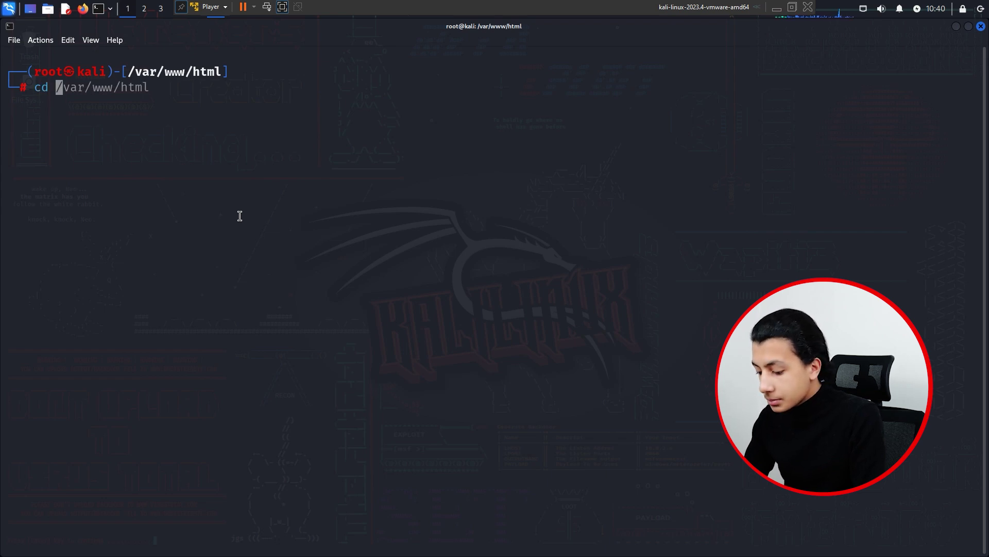
text(le-chat-php)
key(Return)
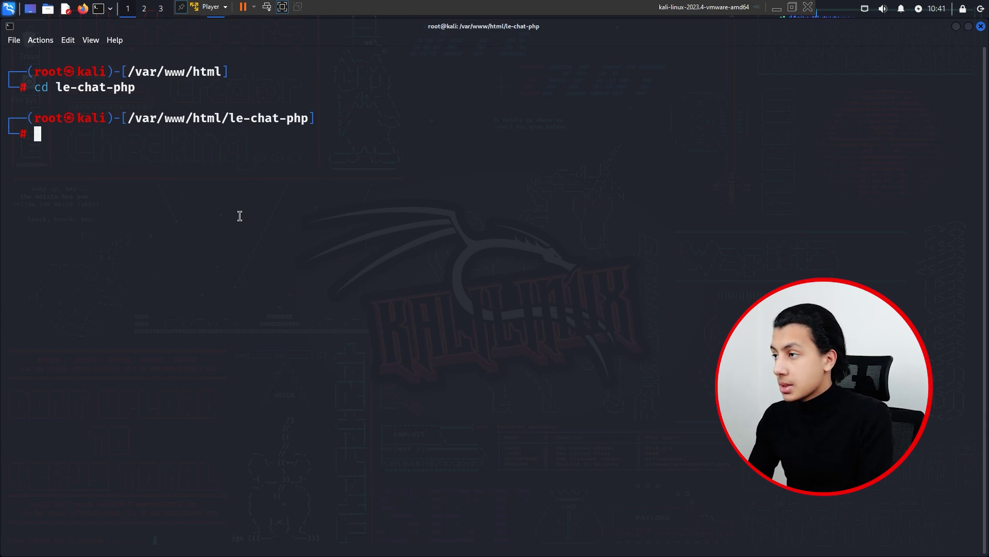
key(ctrl+l)
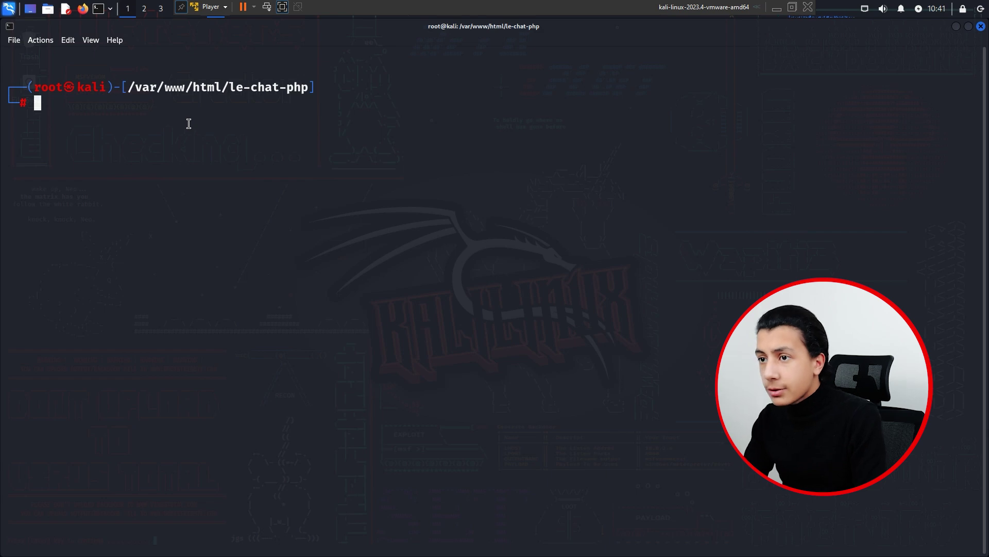
- Log in to MariaDB with mysql -u root -p and the database root password
text(mysql  )
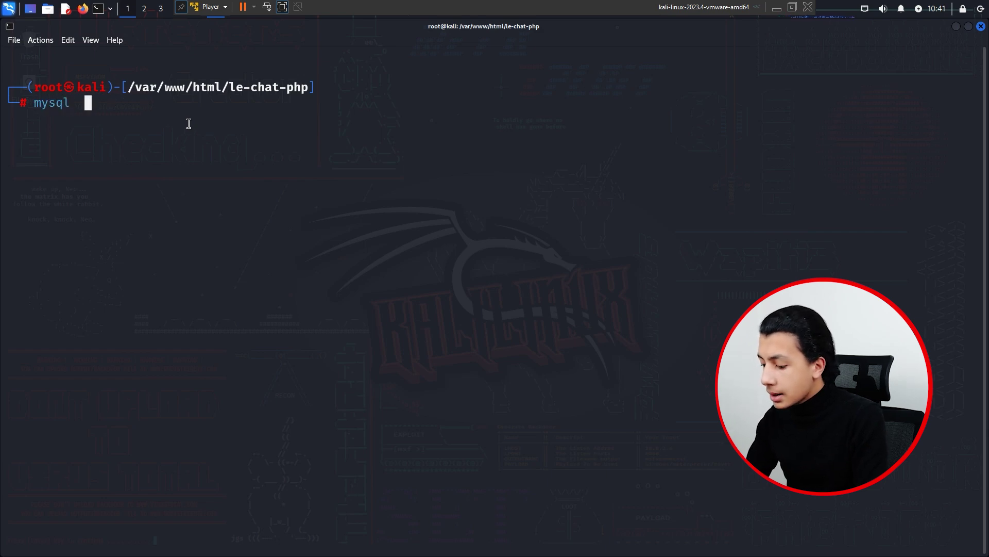
text(-u ro)
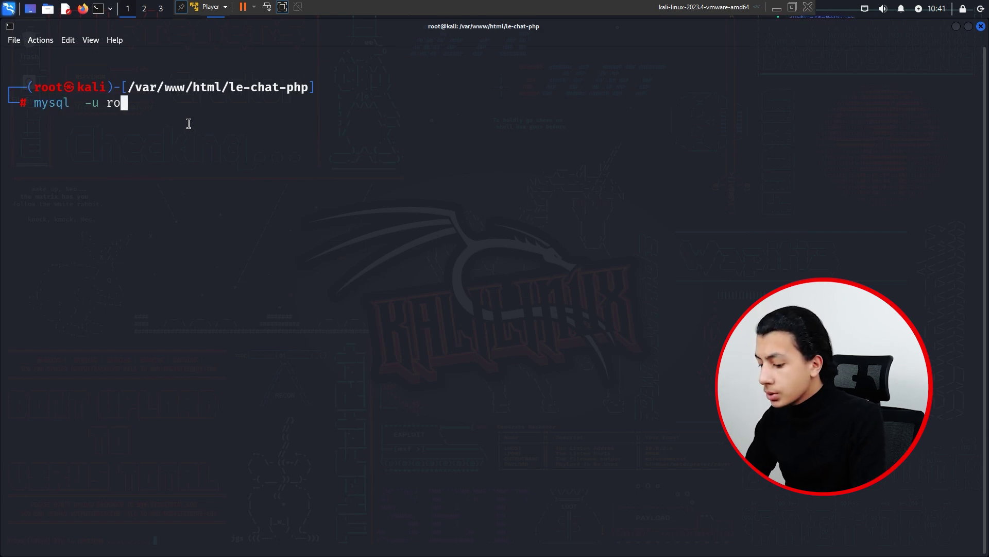
text(ot -p)
key(Return)
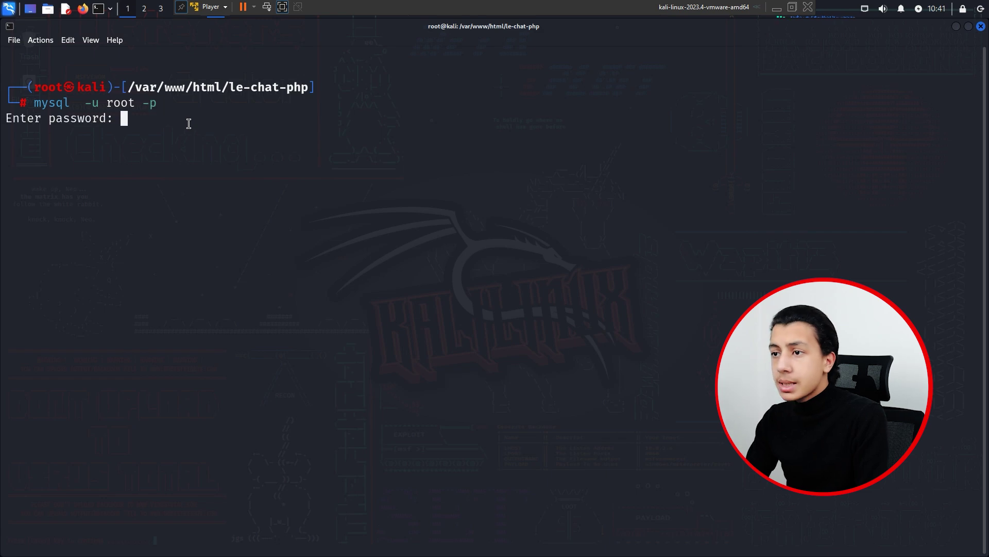
key(Return)
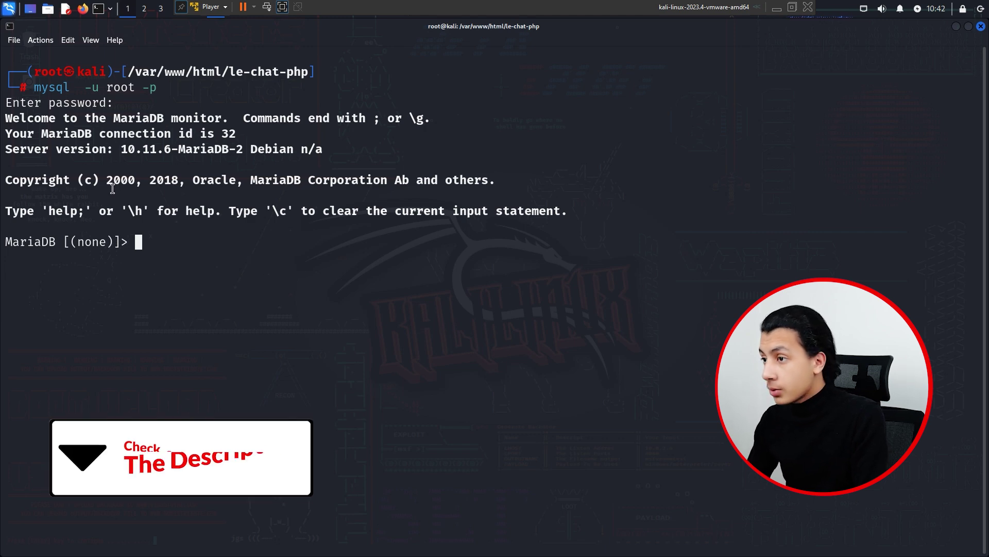
click(13, 40)
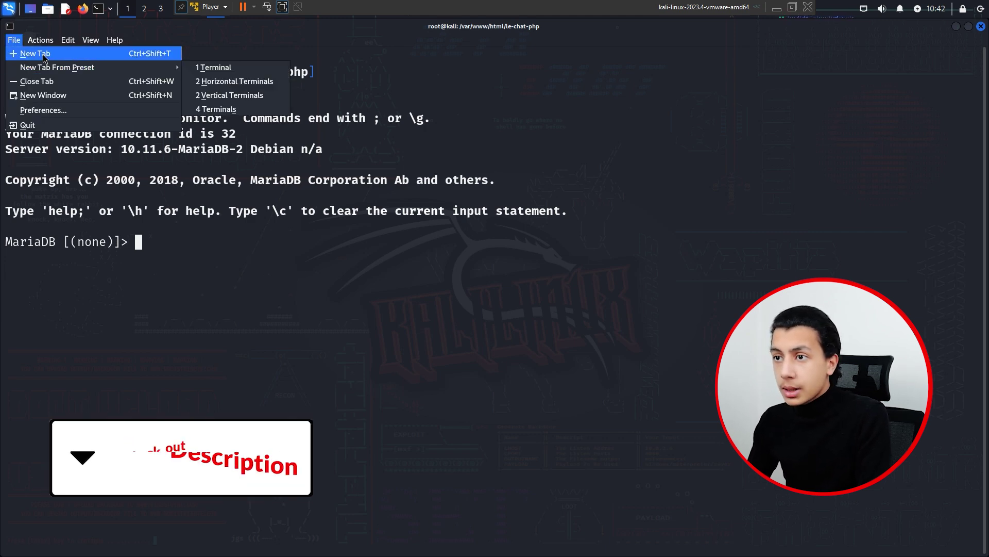
- In a new terminal tab, paste the four lechatdb setup statements and enlarge the text twice
click(20, 53)
key(ctrl+shift+v)
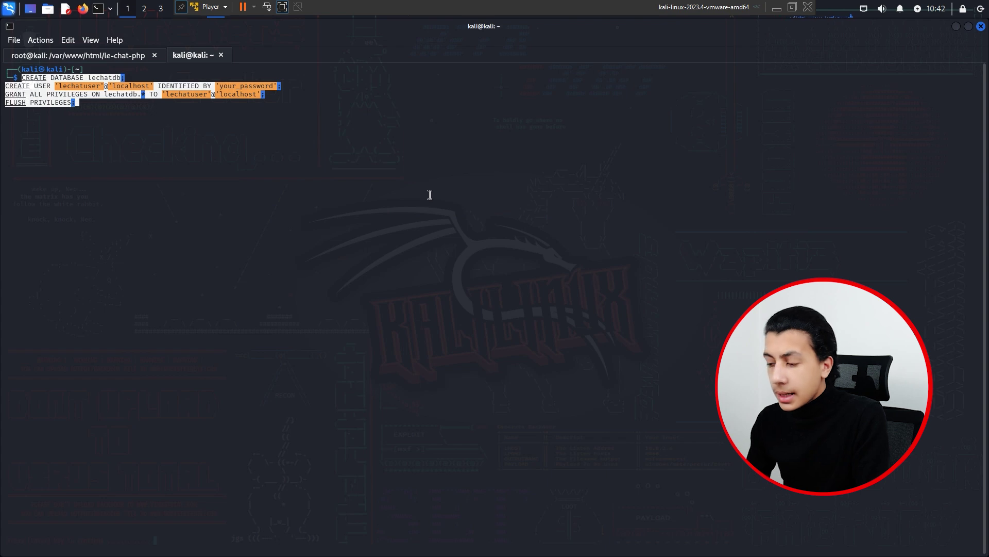
key(ctrl+plus)
key(ctrl+plus)
key(ctrl+plus)
key(ctrl+plus)
key(ctrl+plus)
key(ctrl+plus)
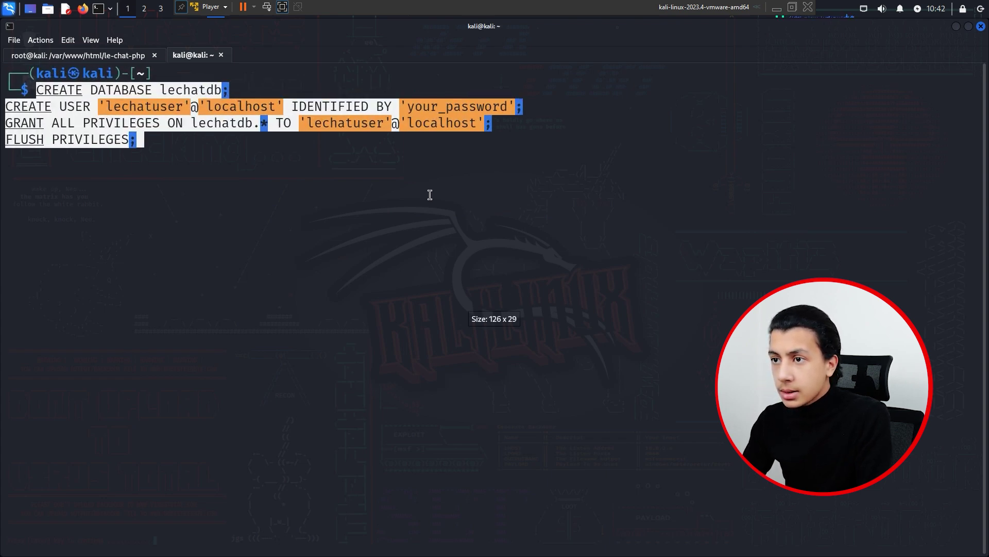
key(ctrl+plus)
key(ctrl+plus)
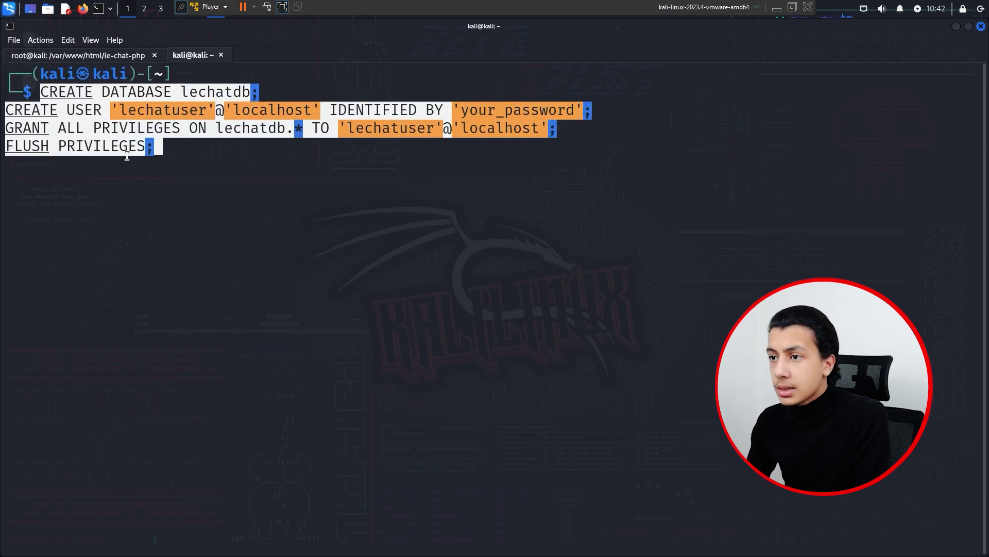
- Highlight CREATE, lechatdb, the password placeholder and ALL PRIVILEGES to explain the SQL
double_click(72, 92)
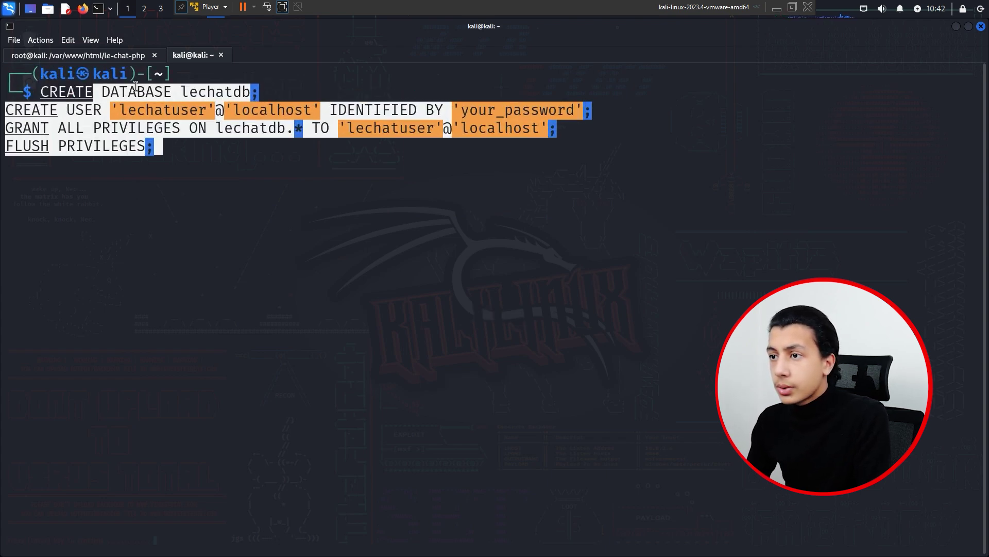
double_click(227, 91)
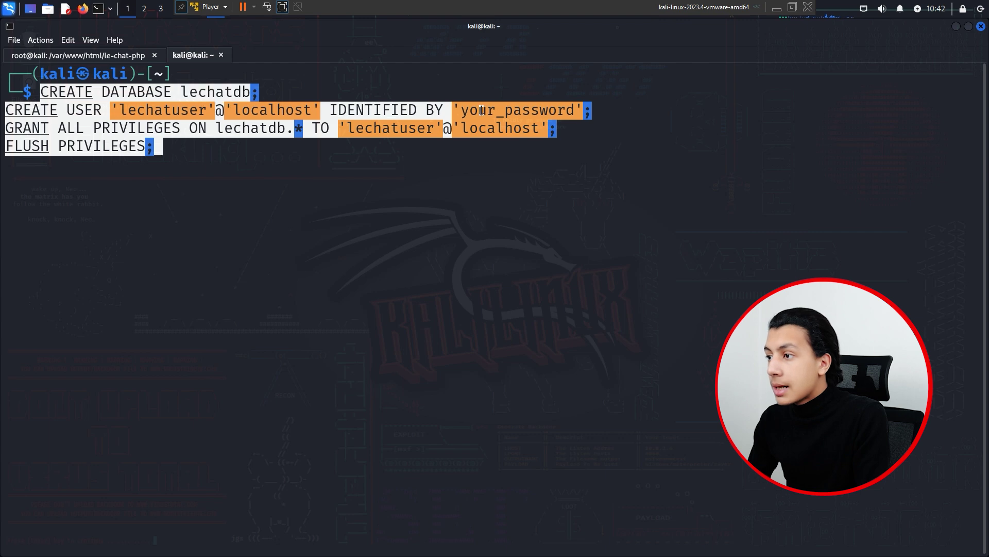
double_click(551, 110)
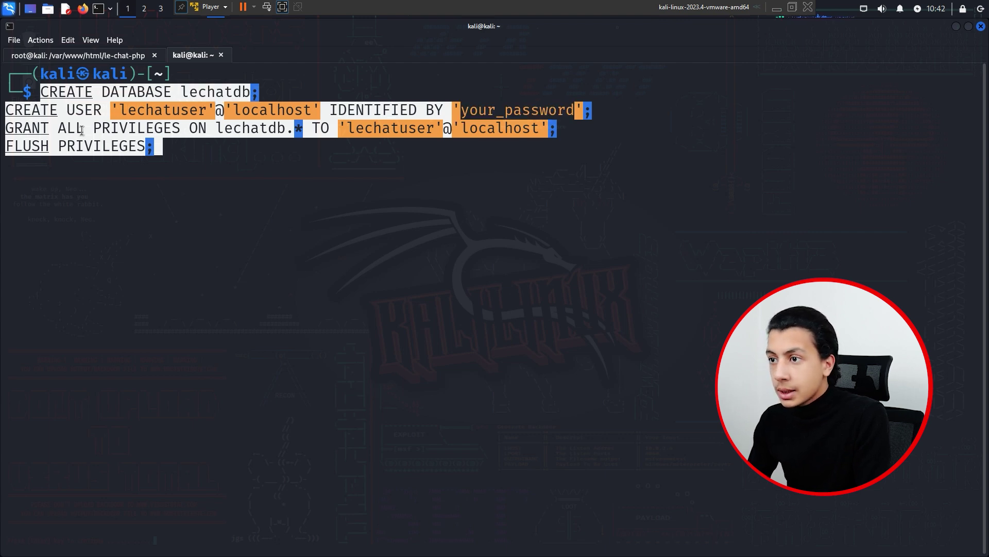
drag(52, 128, 275, 130)
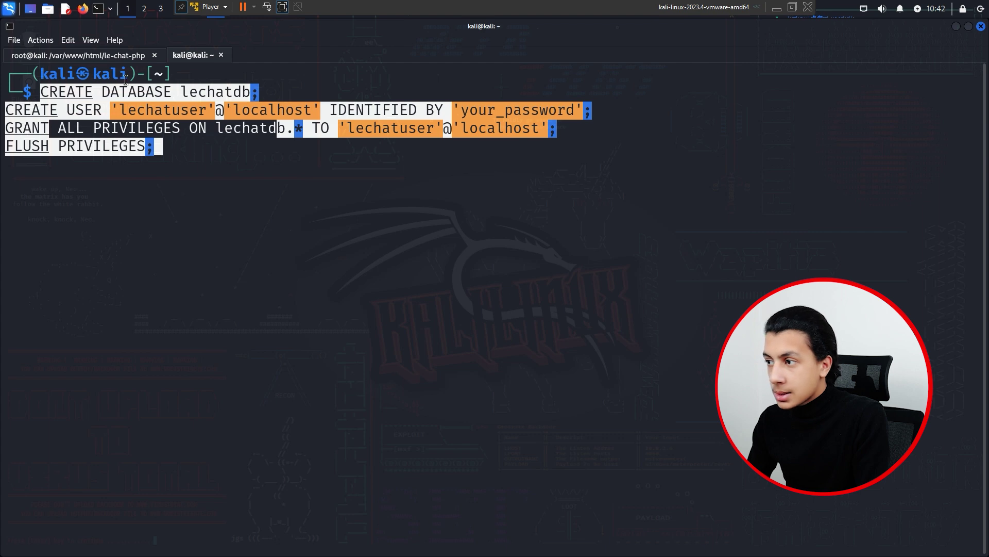
click(68, 56)
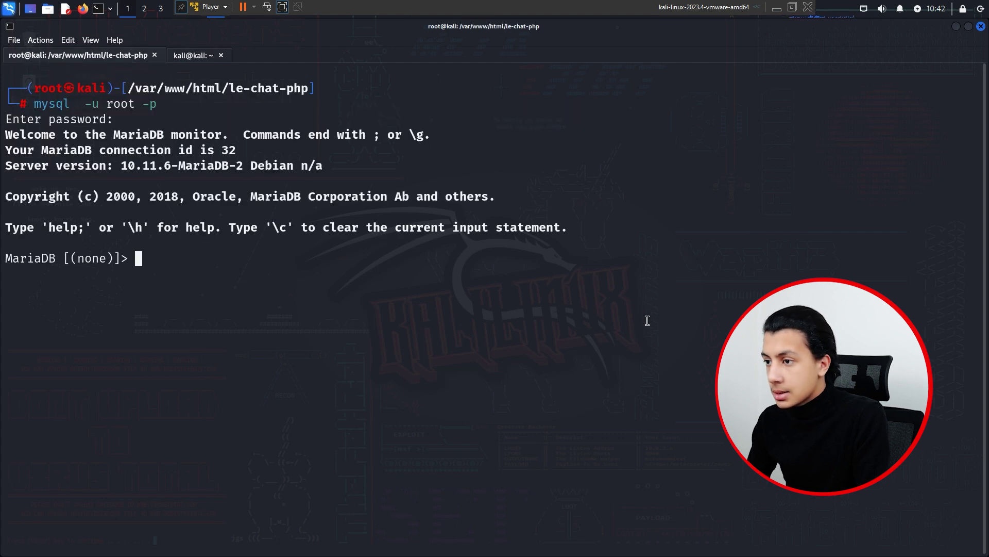
click(192, 55)
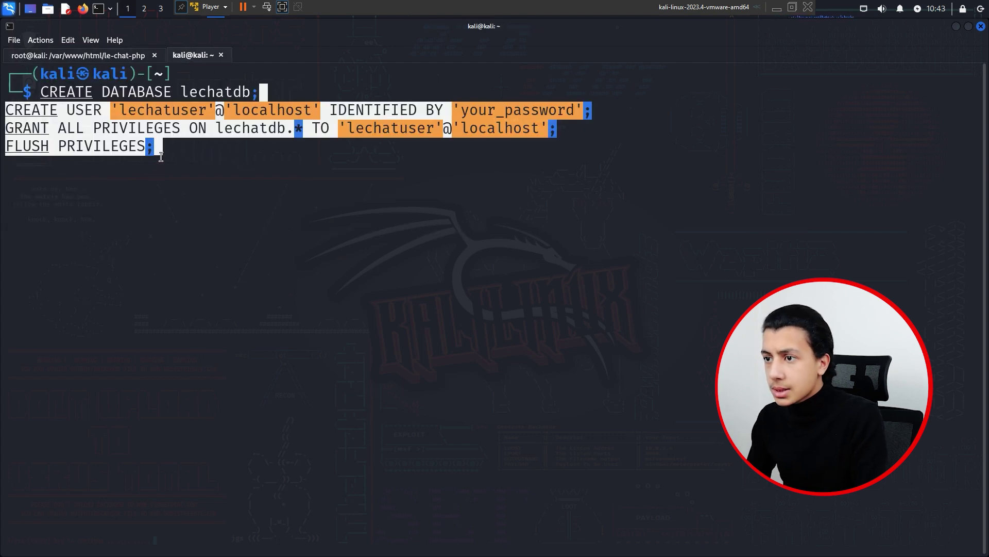
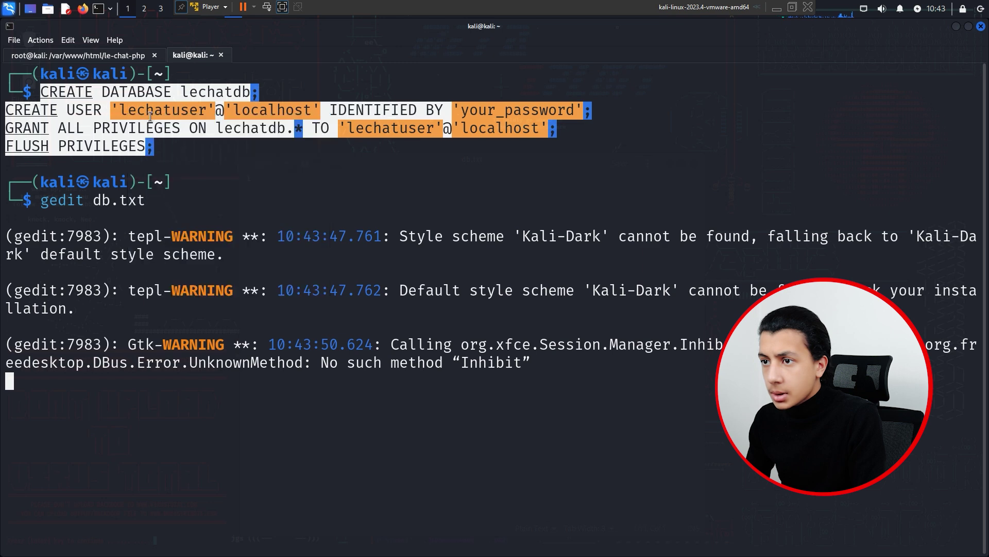
- Paste the SQL into db.txt, renaming the database to chat and the user to chatuser
key(alt+Tab)
key(ctrl+v)
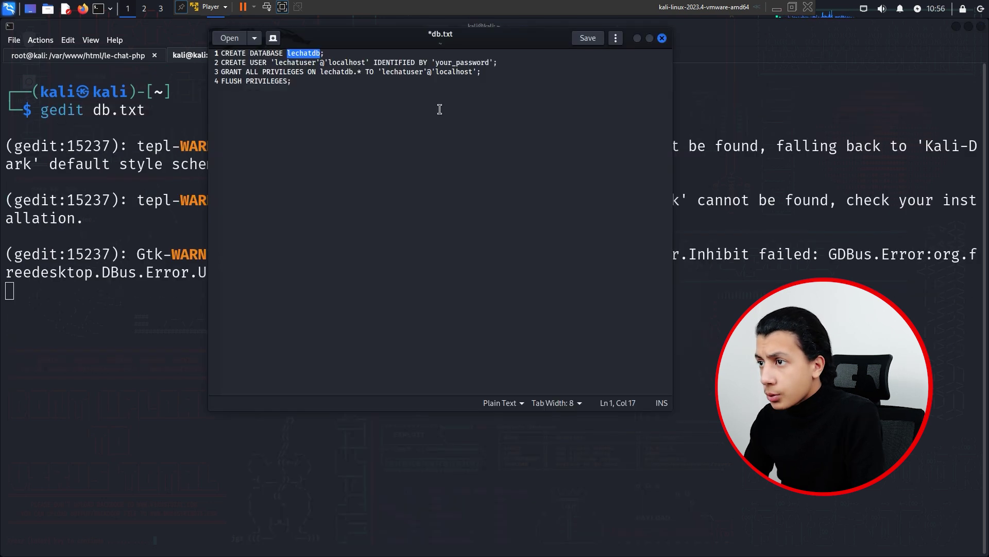
text(chat)
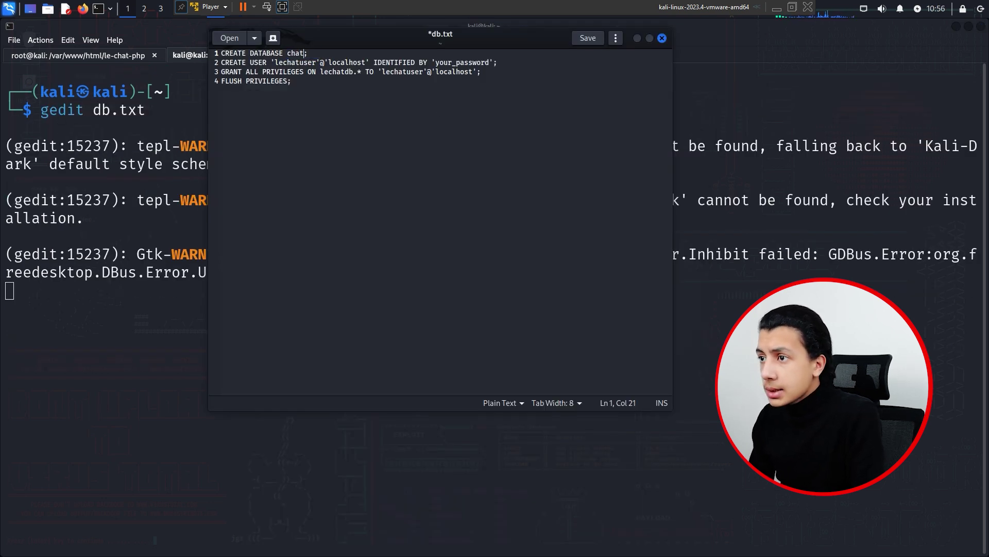
double_click(285, 61)
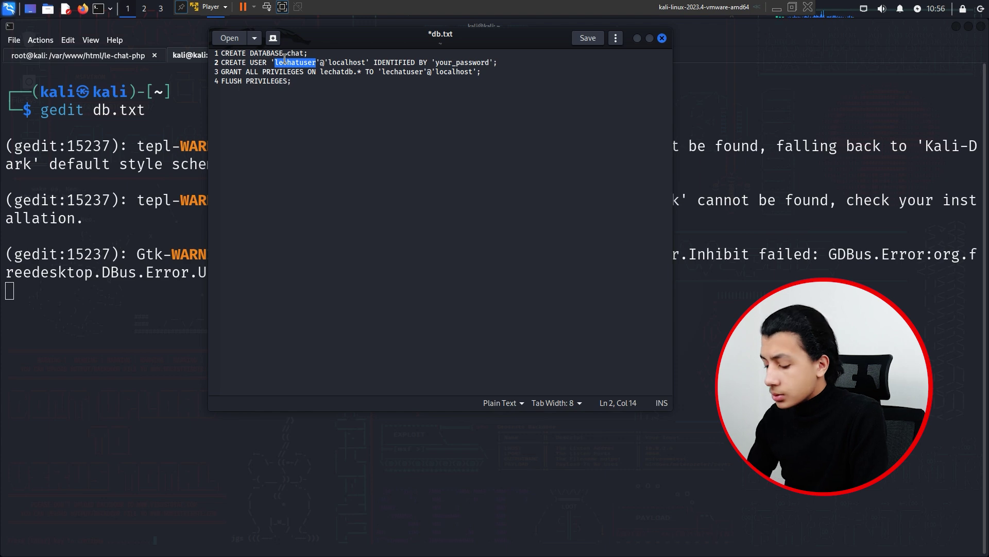
text(chatu)
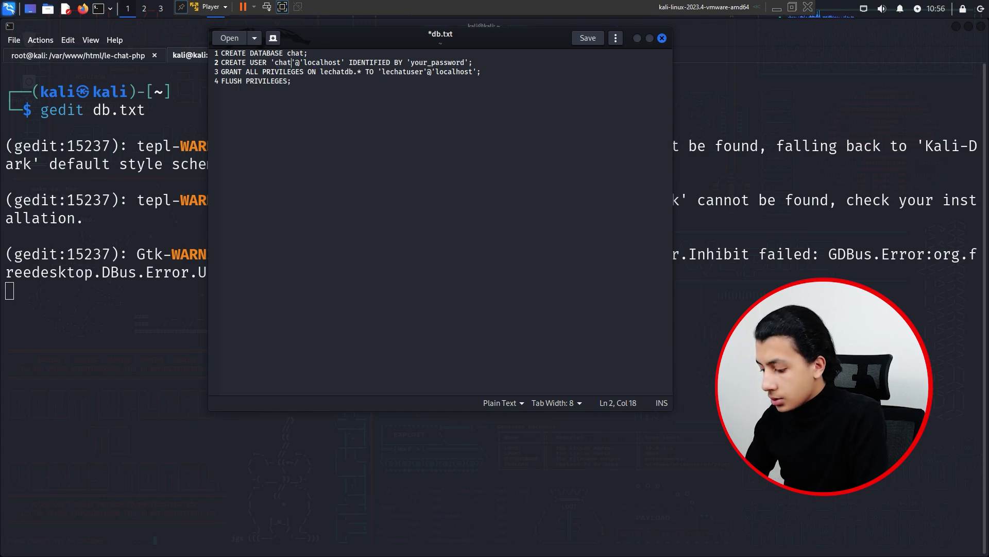
text(ser)
key(Num_Lock)
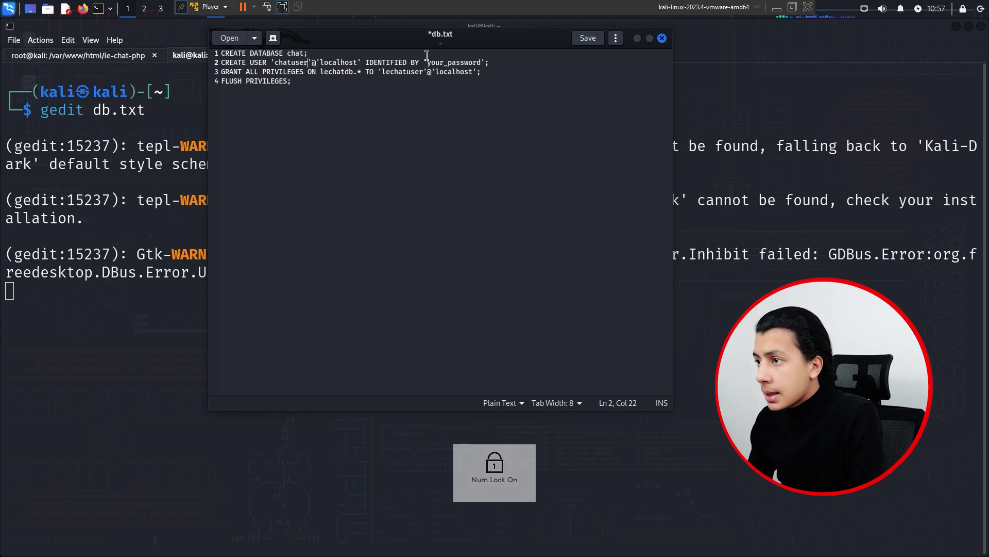
- Replace your_password with a new password and put chatuser on the GRANT line
click(454, 63)
double_click(454, 62)
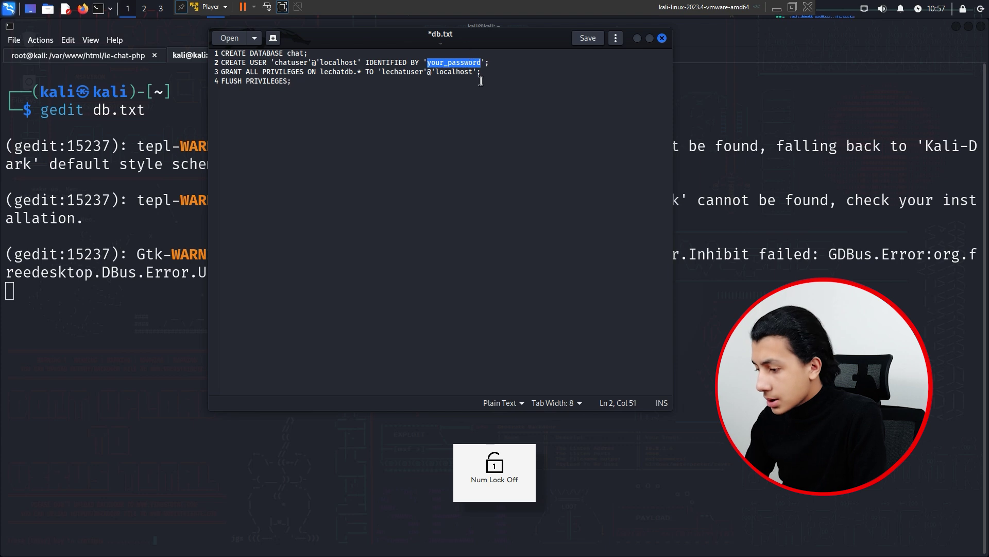
text(p)
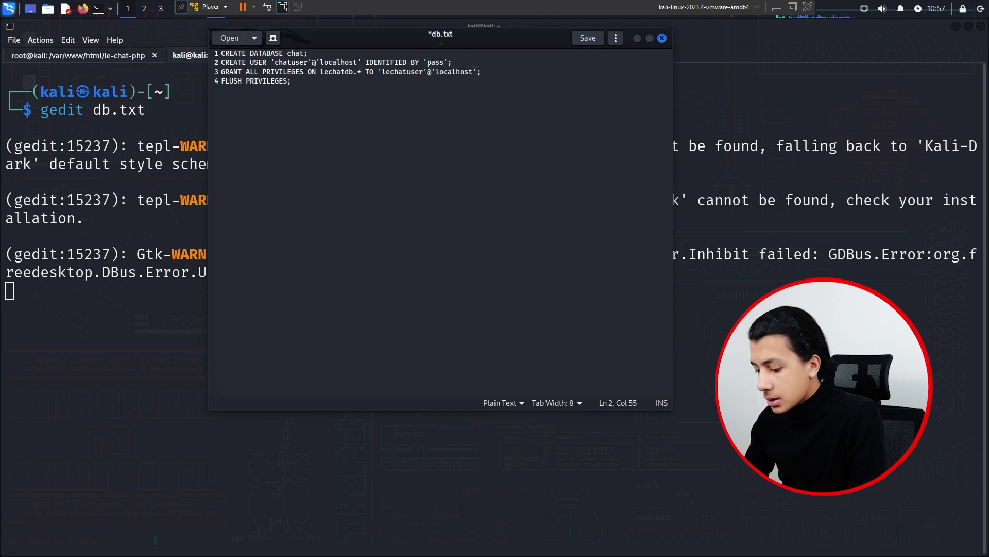
key(Num_Lock)
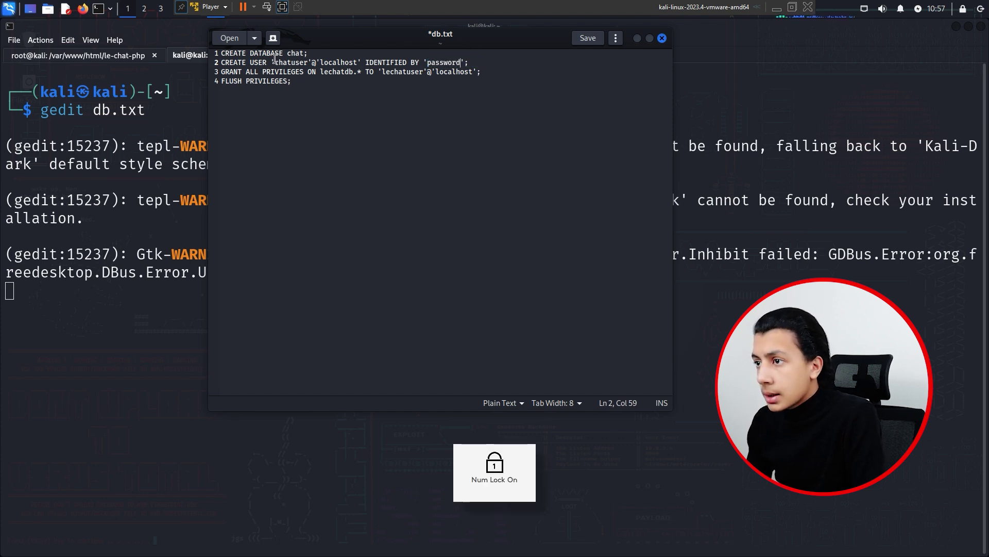
double_click(302, 63)
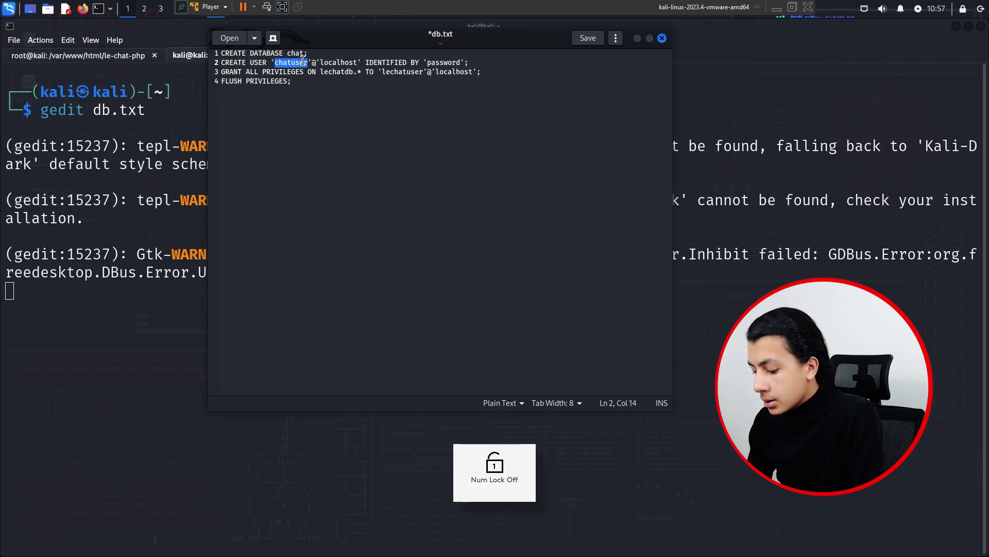
double_click(402, 72)
key(ctrl+v)
drag(420, 33, 508, 40)
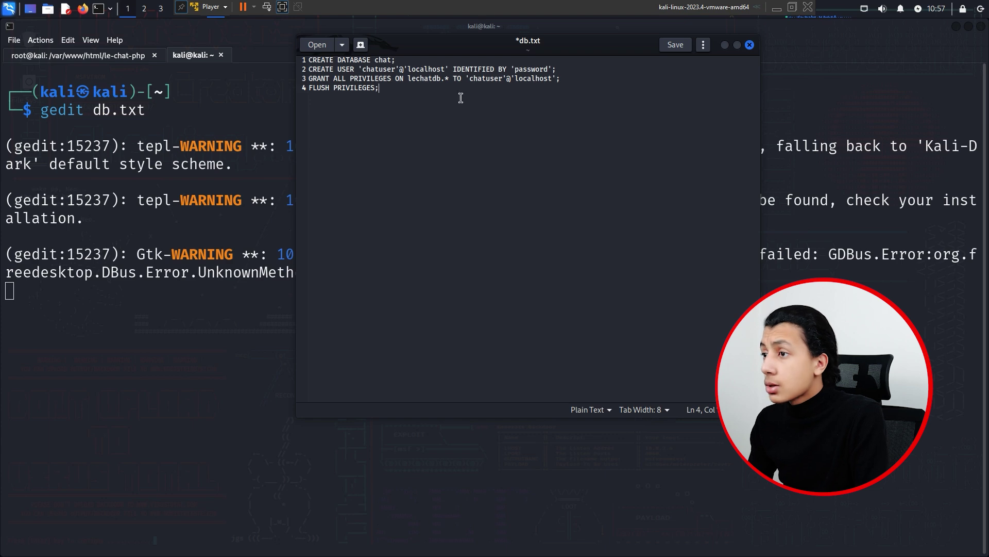
- Run CREATE DATABASE chat; from db.txt at the MariaDB prompt
click(89, 61)
key(alt+Tab)
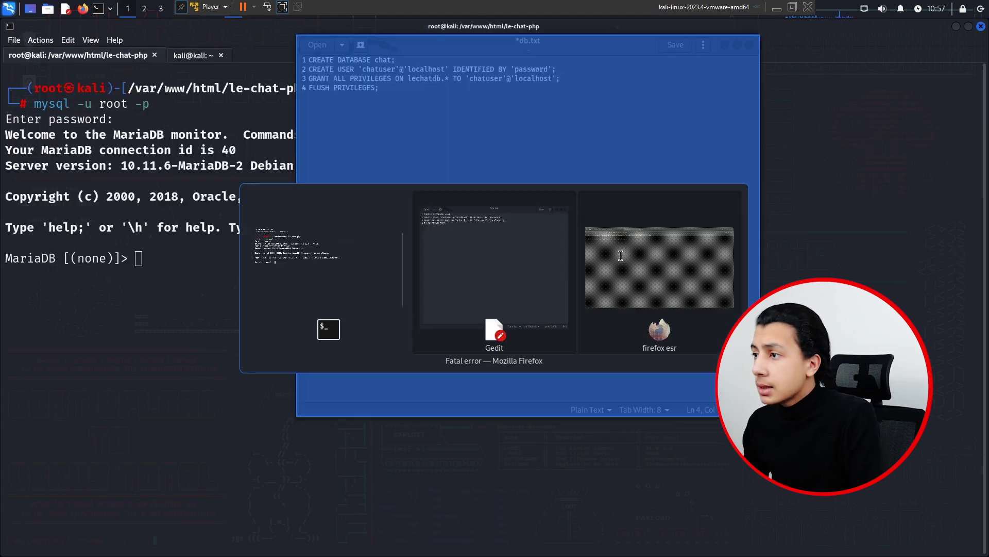
drag(427, 62, 306, 60)
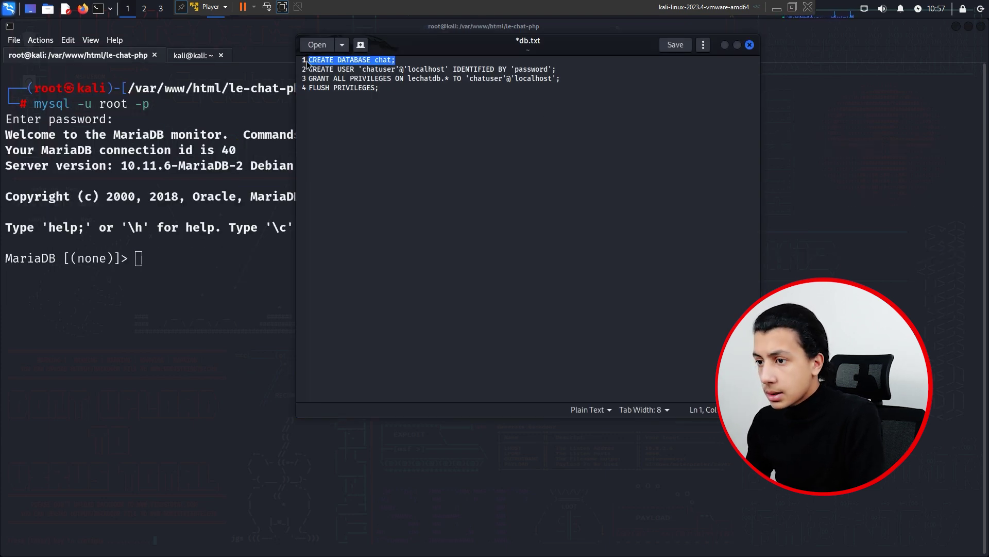
click(176, 289)
key(ctrl+shift+v)
key(Return)
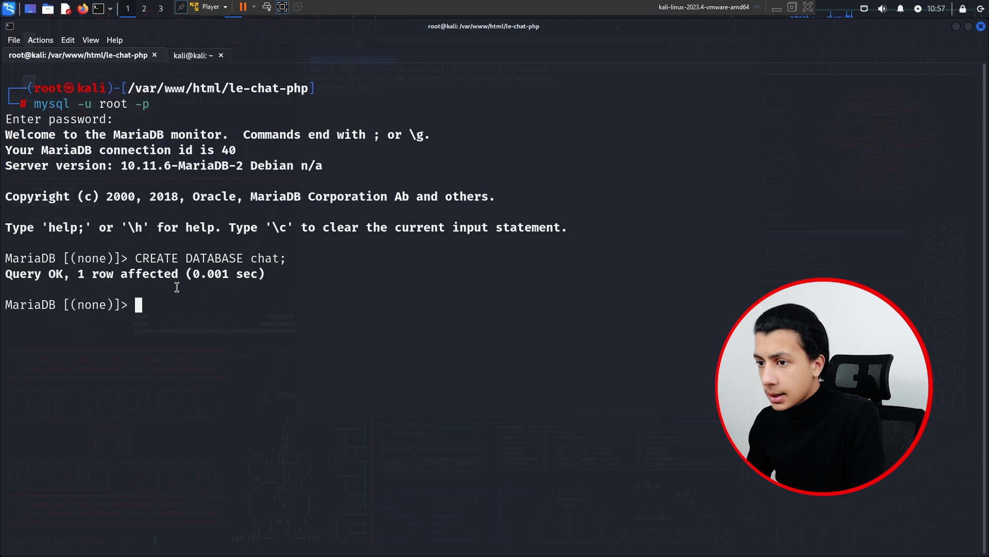
- Run the CREATE USER statement for 'chatuser' at the MariaDB prompt
key(alt+Tab)
triple_click(434, 69)
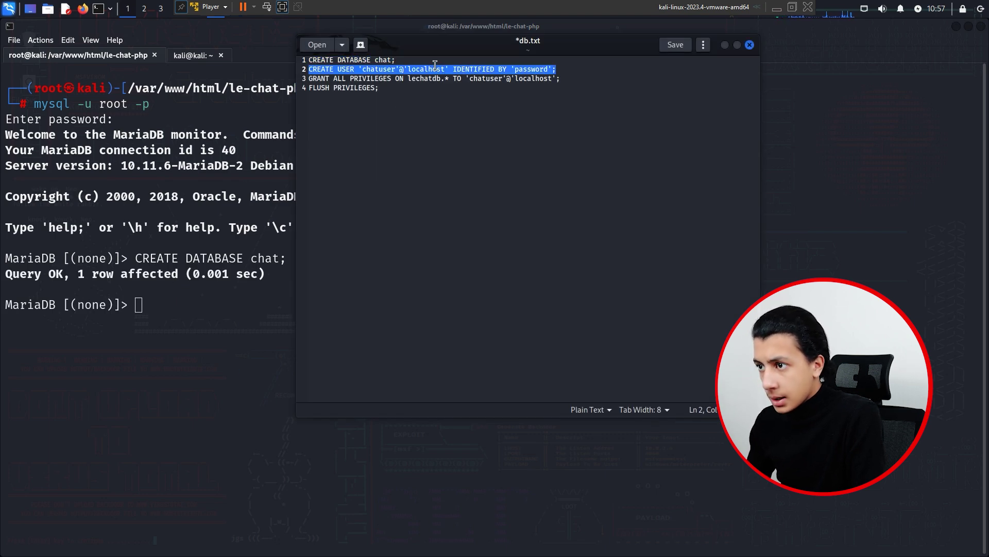
click(219, 213)
key(ctrl+shift+v)
key(Return)
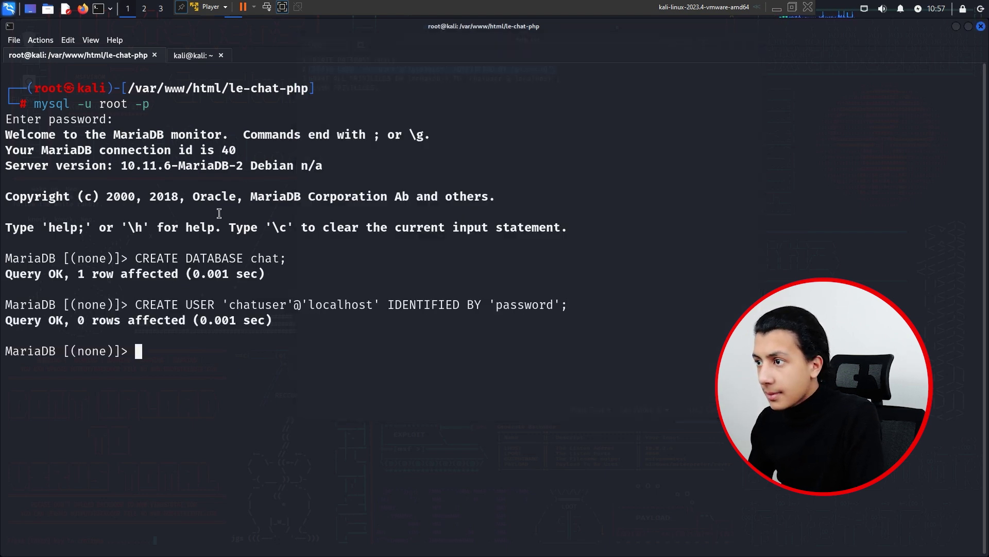
- Copy the GRANT line, then rerun mysql -u root -p for a fresh MariaDB session
key(alt+Tab)
click(361, 79)
triple_click(362, 80)
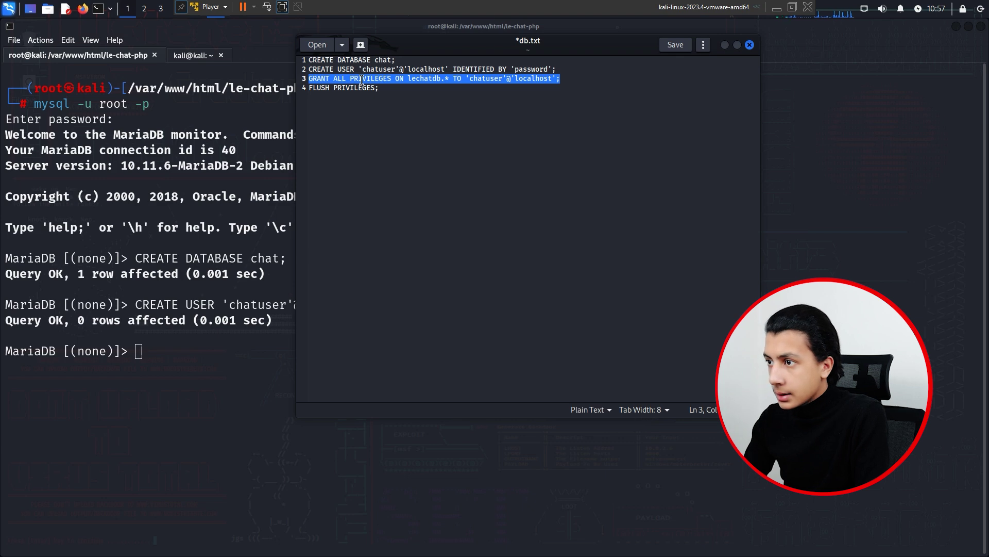
click(242, 377)
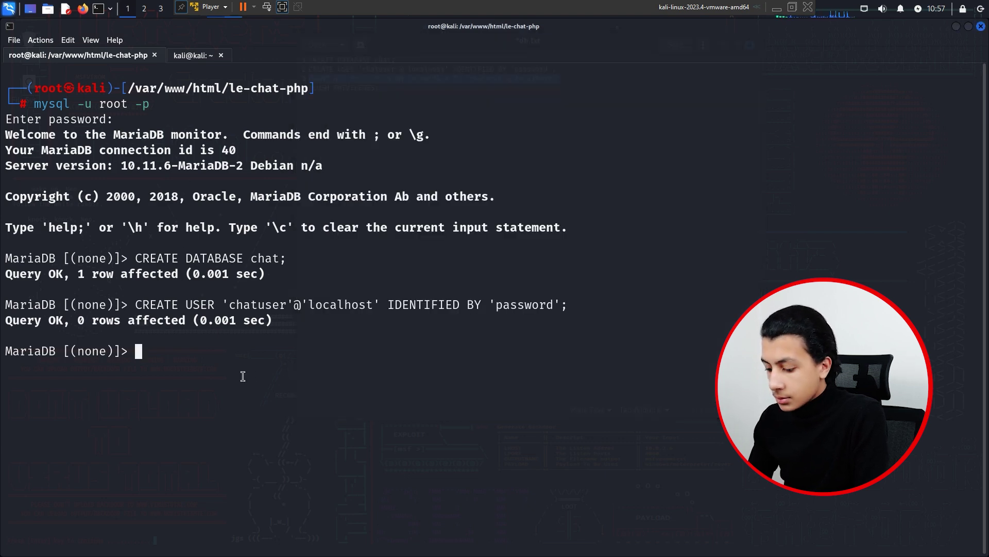
key(ctrl+shift+v)
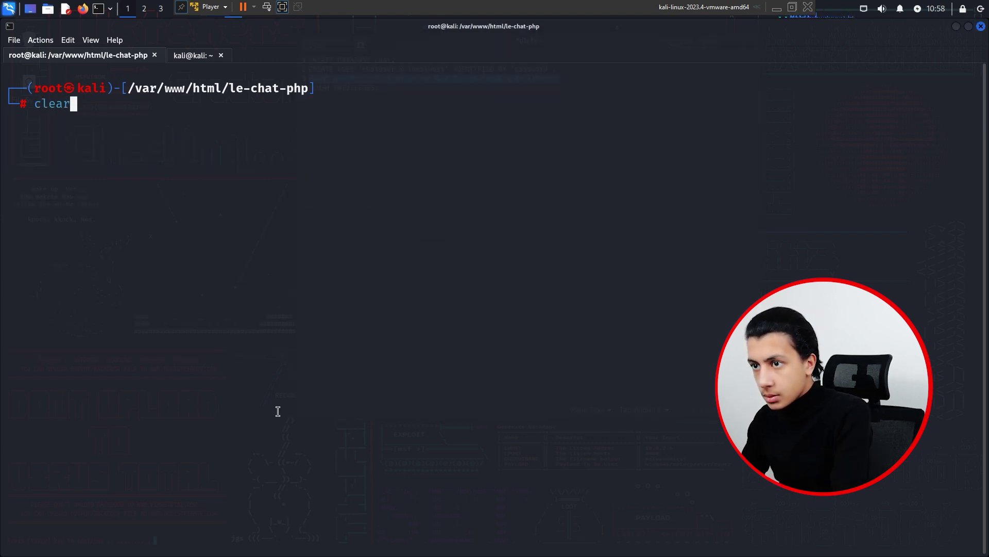
key(Up)
key(Return)
key(Return)
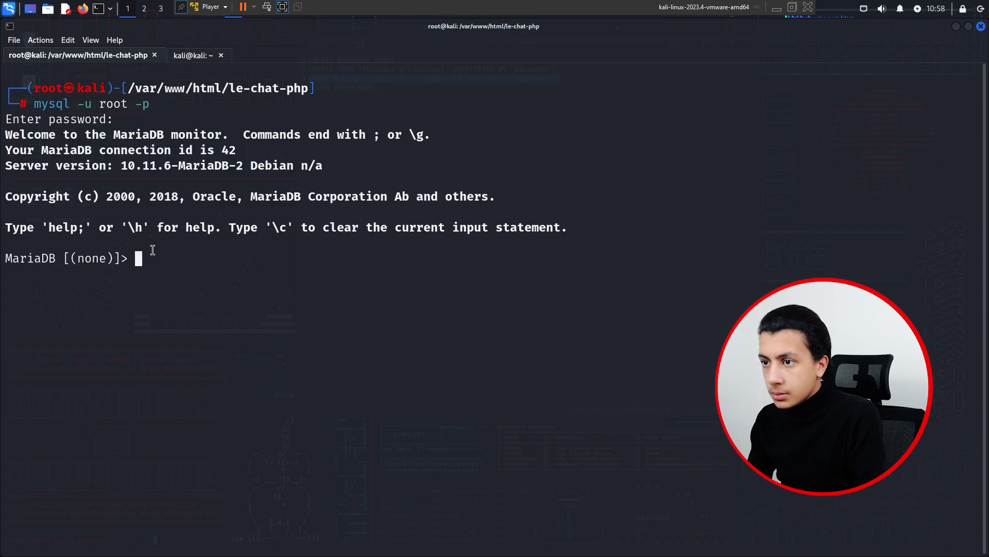
- Run the GRANT ALL PRIVILEGES on lechatdb.* to 'chatuser'@'localhost' statement in MariaDB
key(alt+Tab)
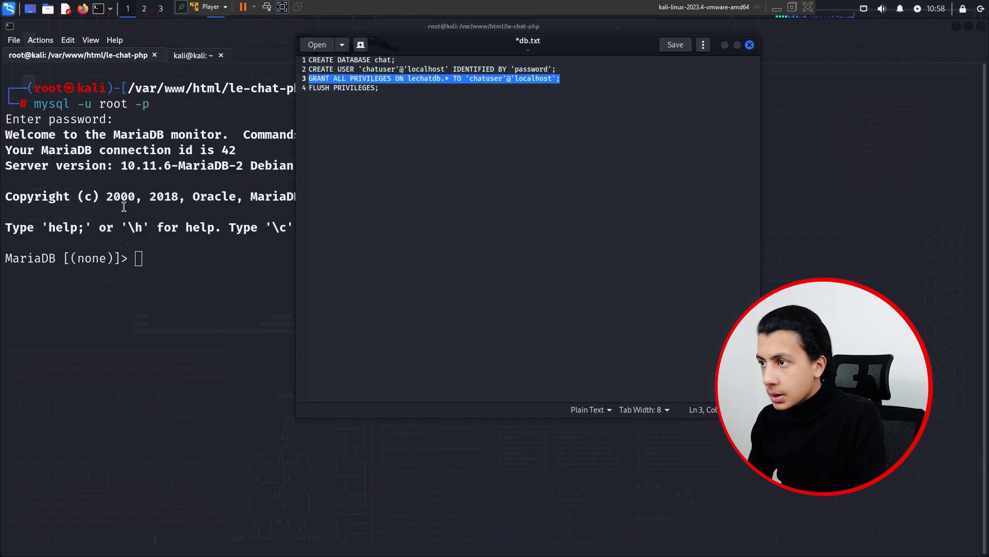
right_click(402, 89)
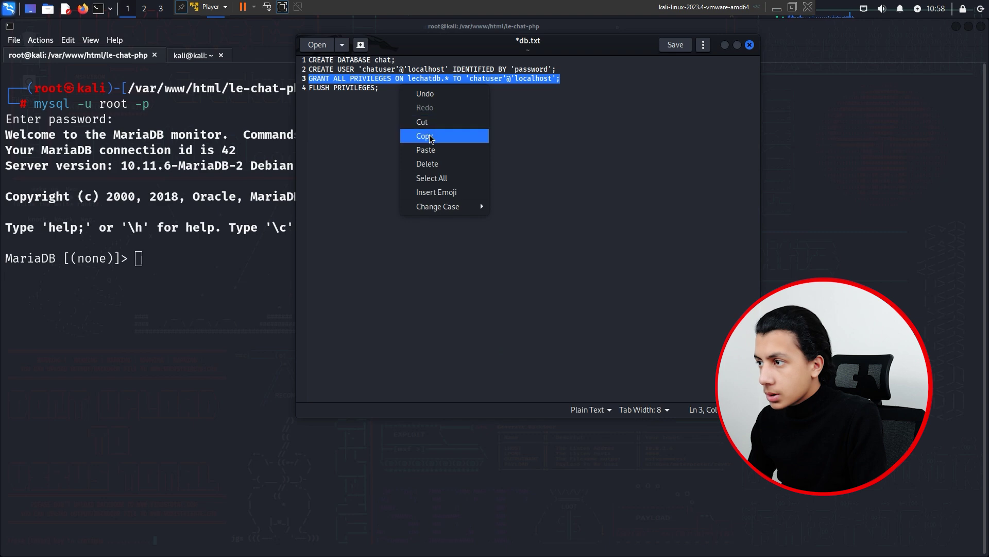
click(419, 133)
key(alt+Tab)
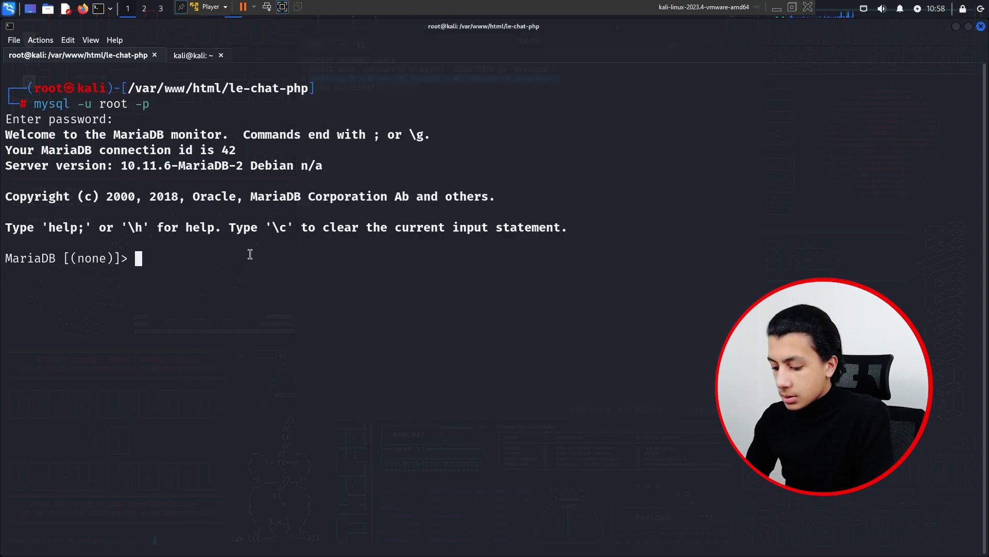
key(ctrl+shift+v)
key(Return)
- Run FLUSH PRIVILEGES; and exit the MariaDB monitor to the root shell
key(alt+Tab)
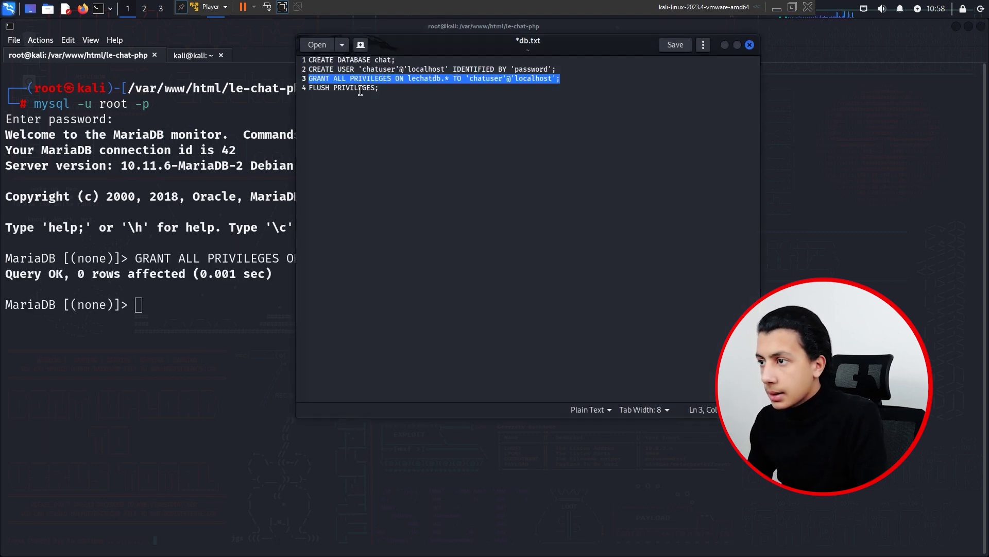
drag(374, 88, 311, 87)
drag(388, 88, 299, 87)
key(alt+Tab)
key(ctrl+shift+v)
key(Return)
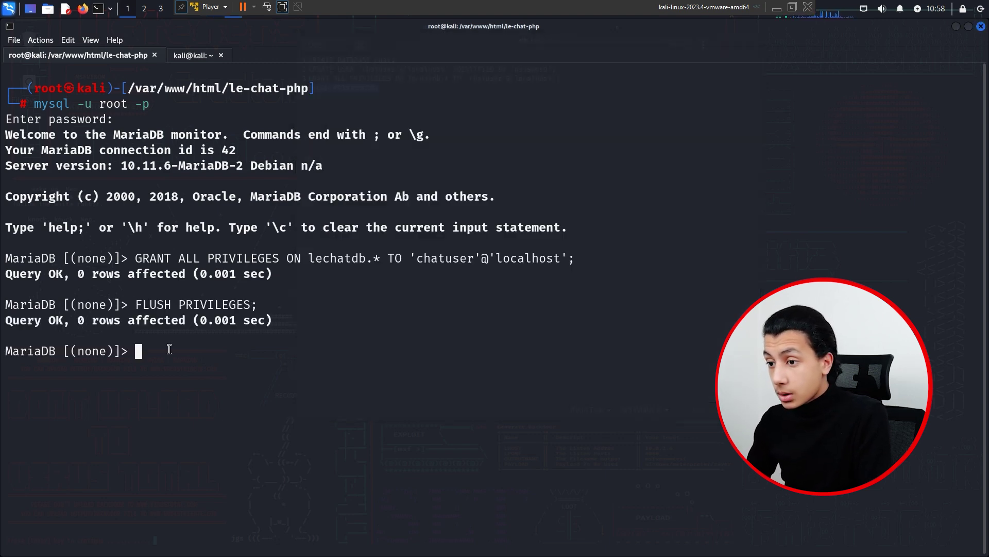
text(exit)
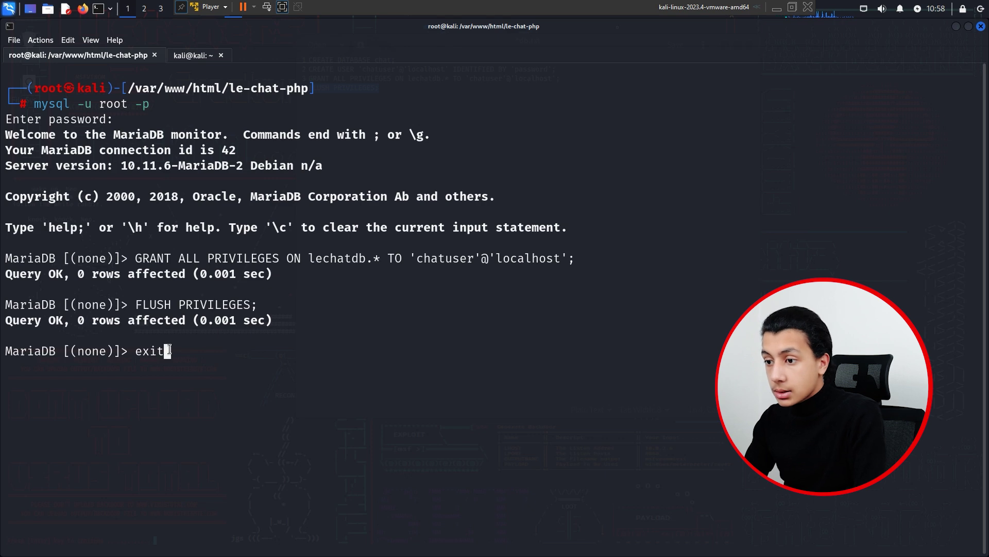
key(Return)
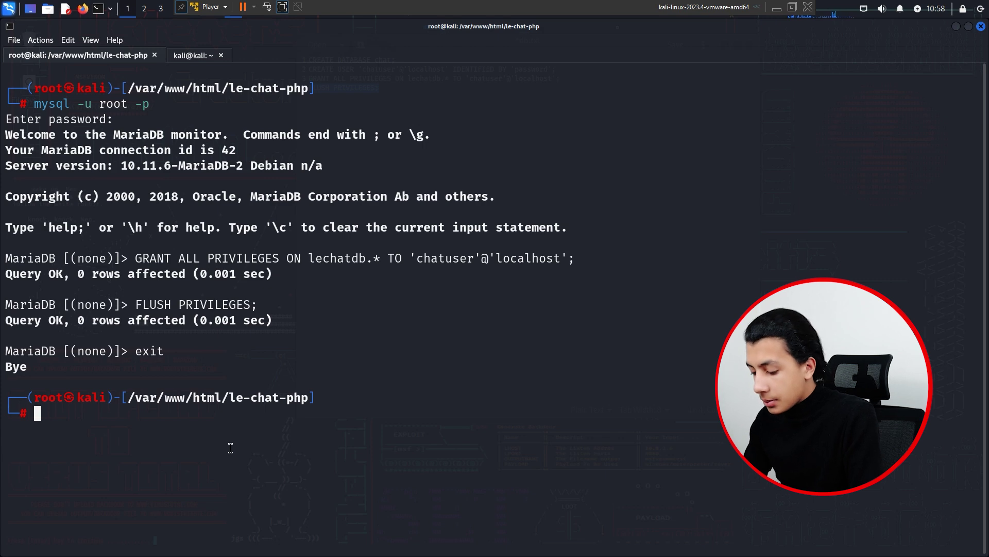
- Run gedit chat.php from /var/www/html/le-chat-php
text(nano)
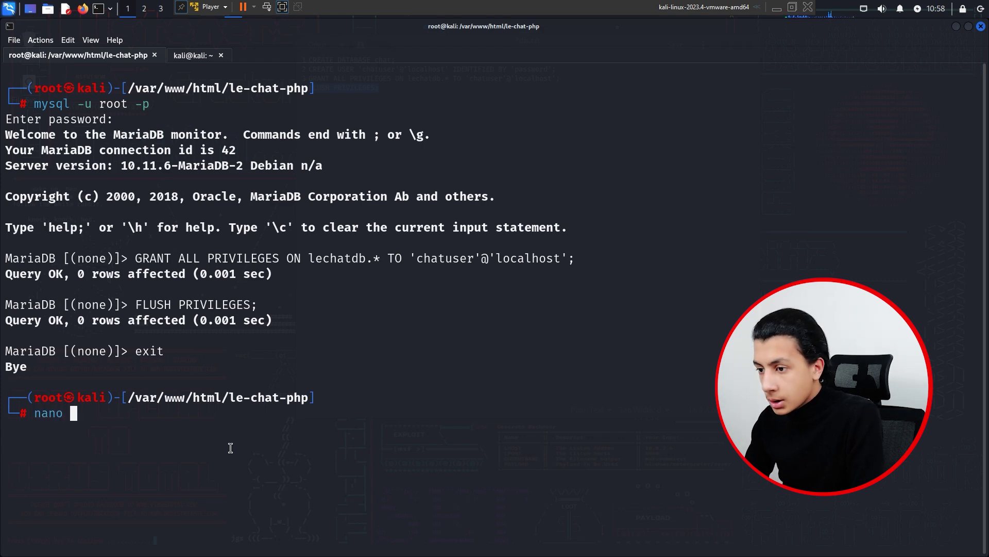
key(BackSpace)
key(BackSpace)
key(BackSpace)
key(BackSpace)
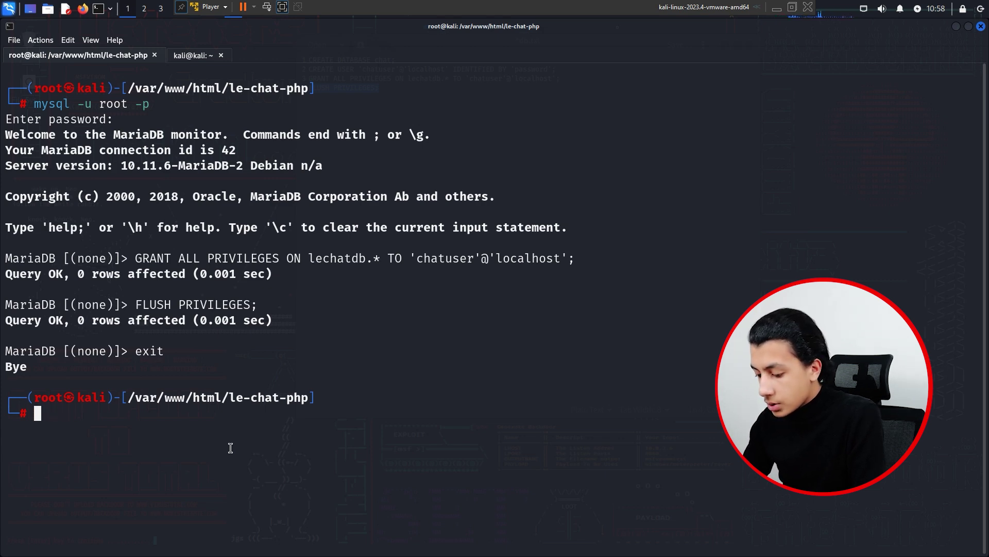
text(gedit chat)
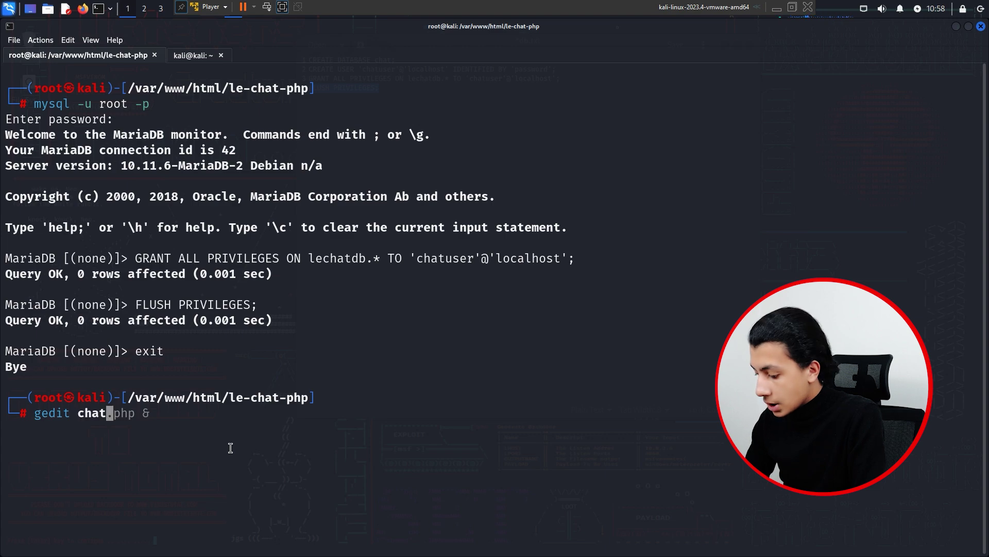
text(.php)
key(Return)
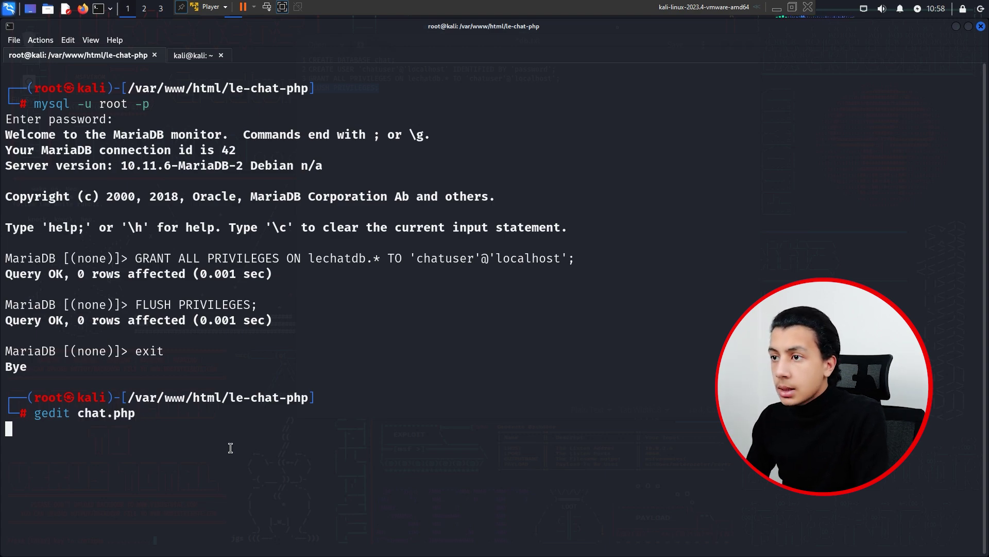
- Locate the DBHOST, DBUSER, DBPASS and DBNAME settings in chat.php's load_config()
click(548, 242)
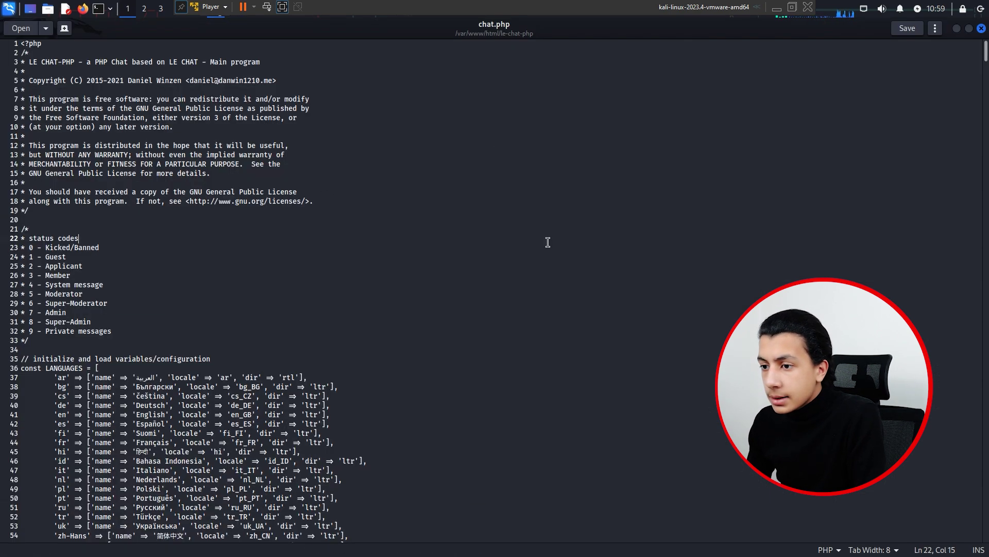
scroll(572, 240, down, 5)
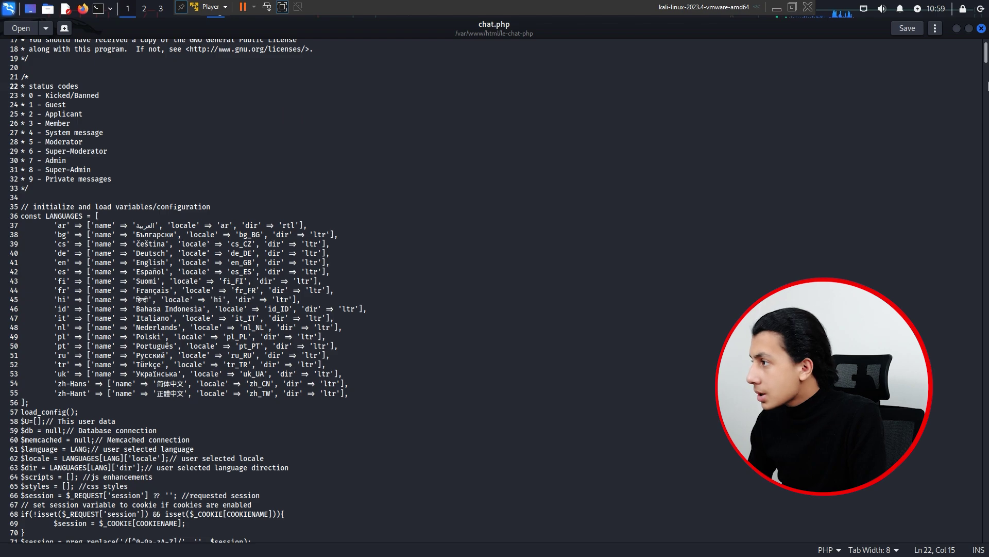
drag(987, 51, 986, 412)
drag(987, 478, 986, 545)
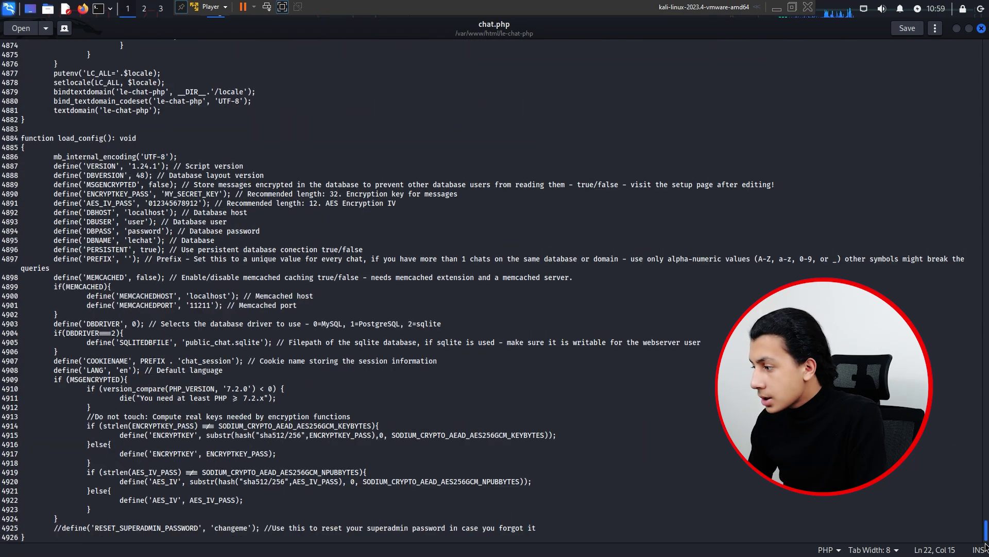
key(Down)
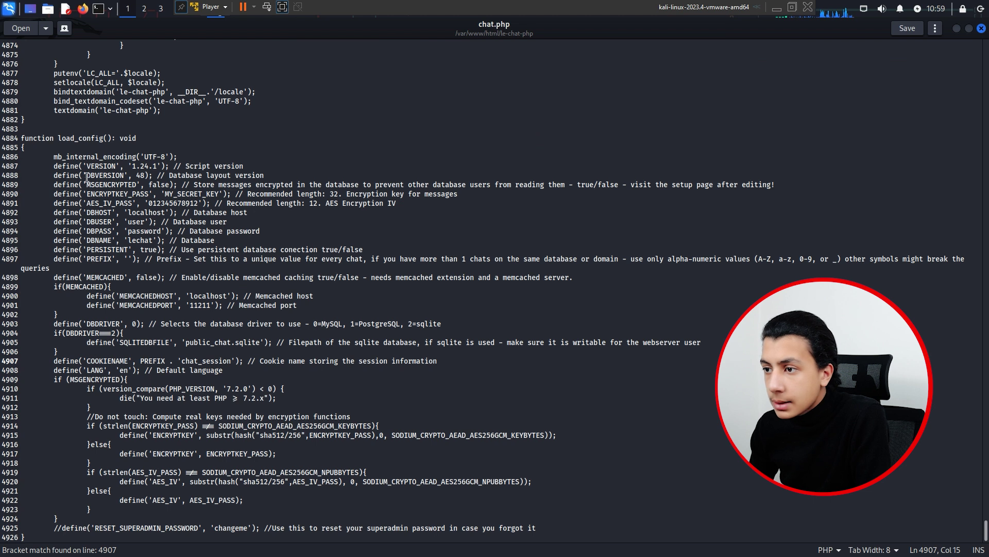
double_click(211, 213)
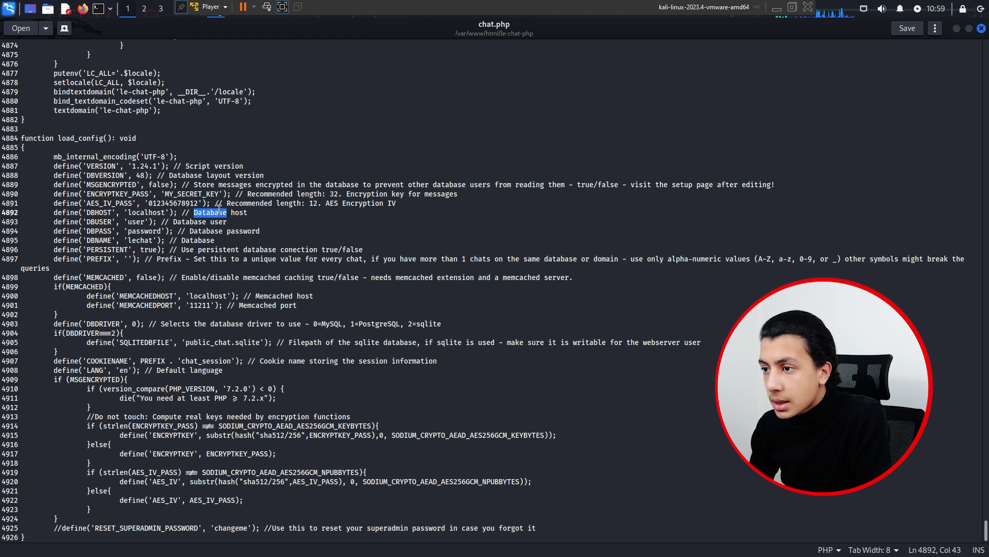
double_click(212, 222)
double_click(211, 232)
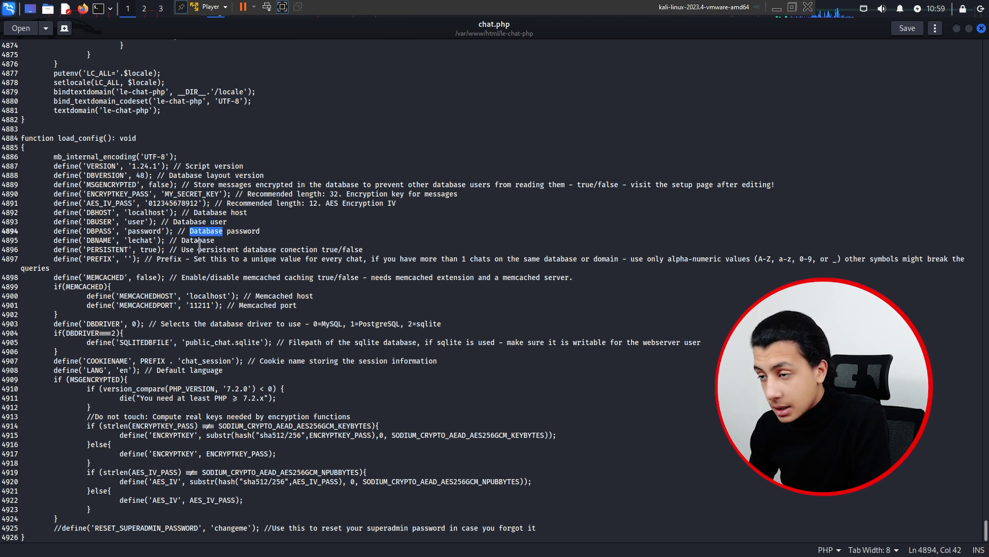
double_click(199, 241)
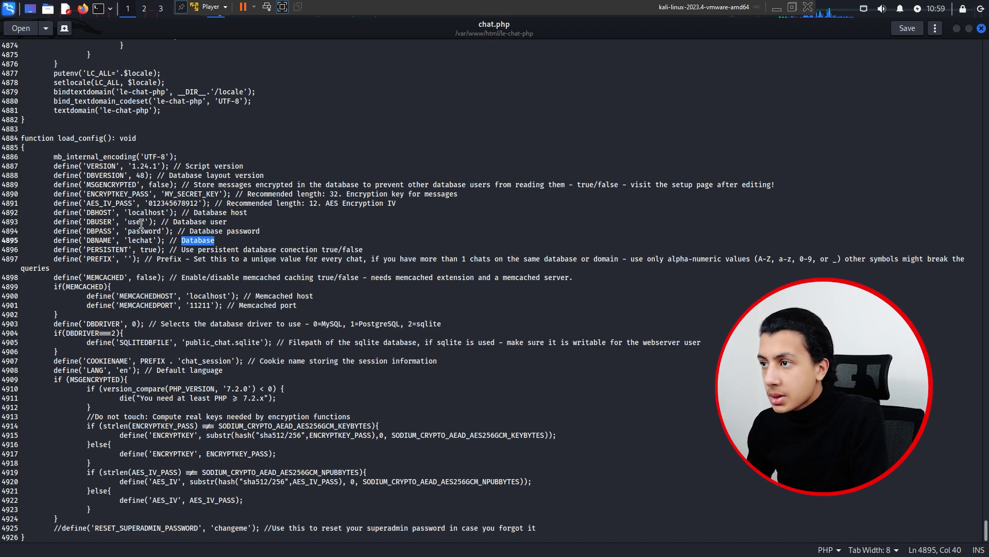
double_click(370, 28)
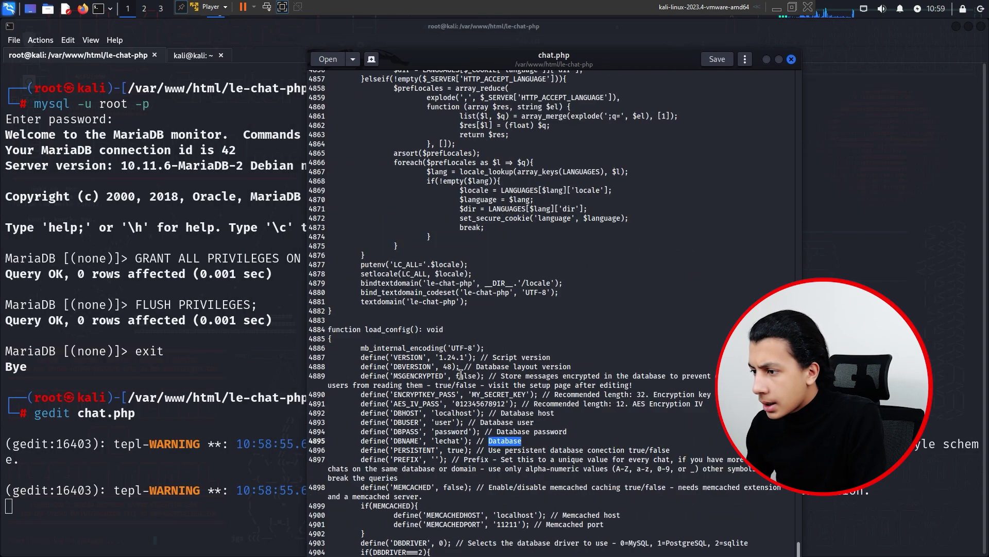
- Set DBUSER to 'chatuser' and DBNAME to 'chat', then save chat.php
click(443, 422)
double_click(443, 422)
text(chat)
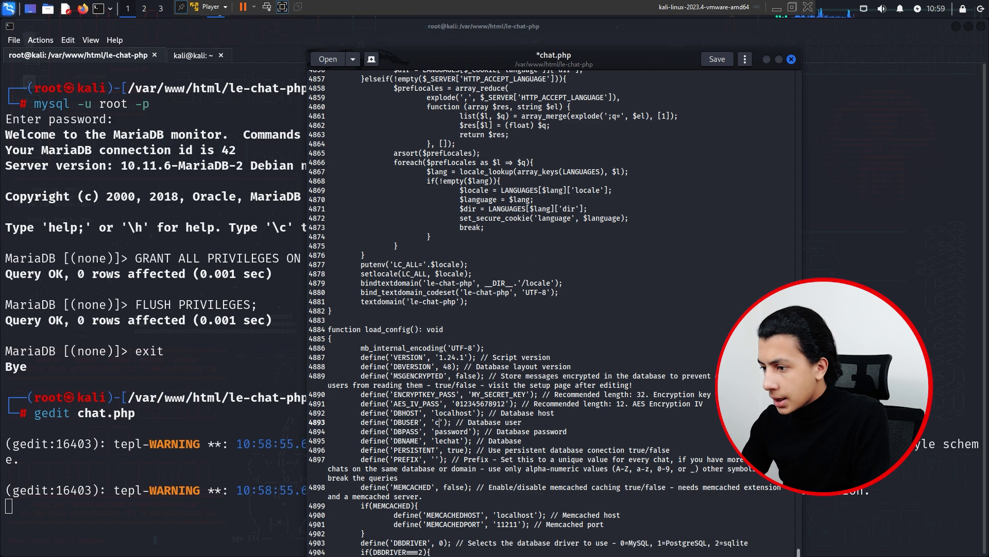
text(user)
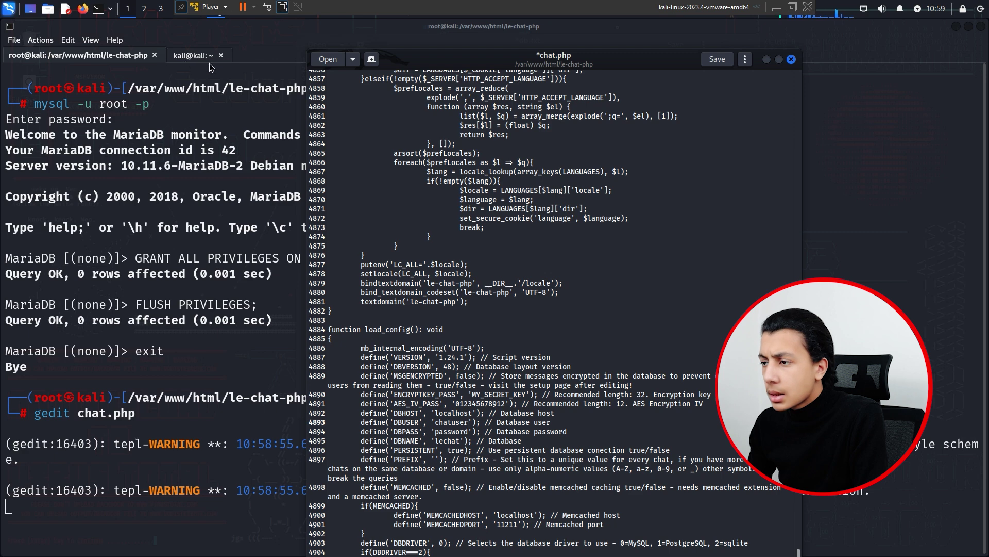
double_click(454, 442)
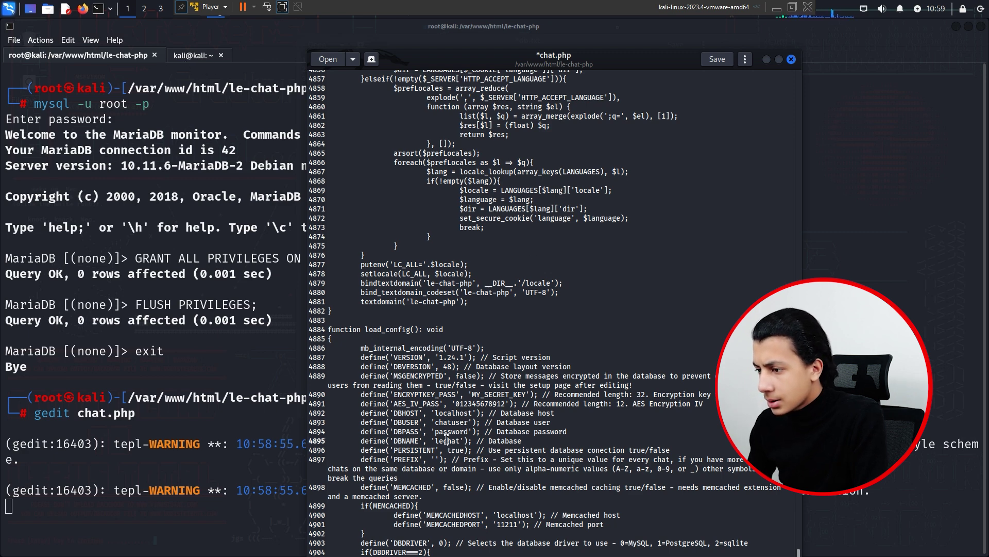
text(char)
key(BackSpace)
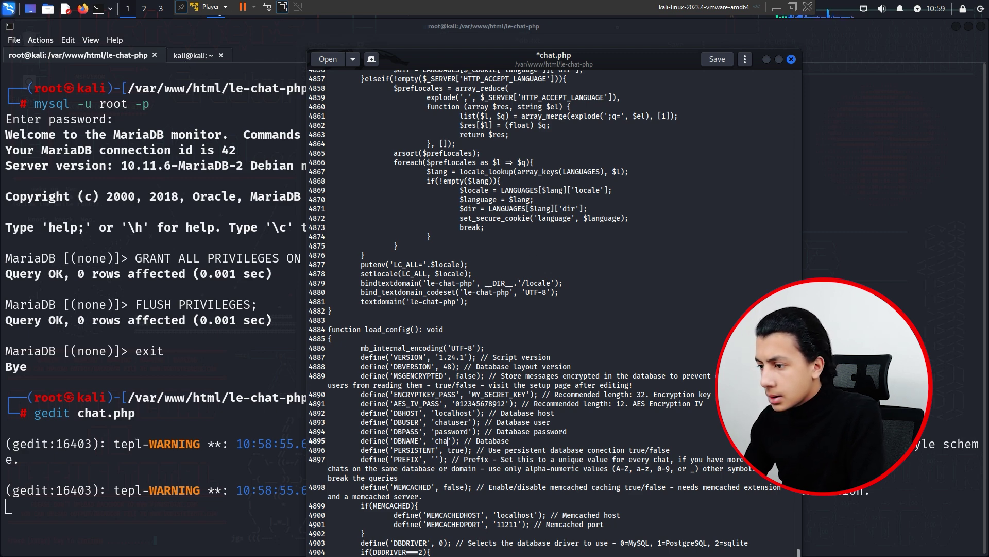
text(t)
click(674, 357)
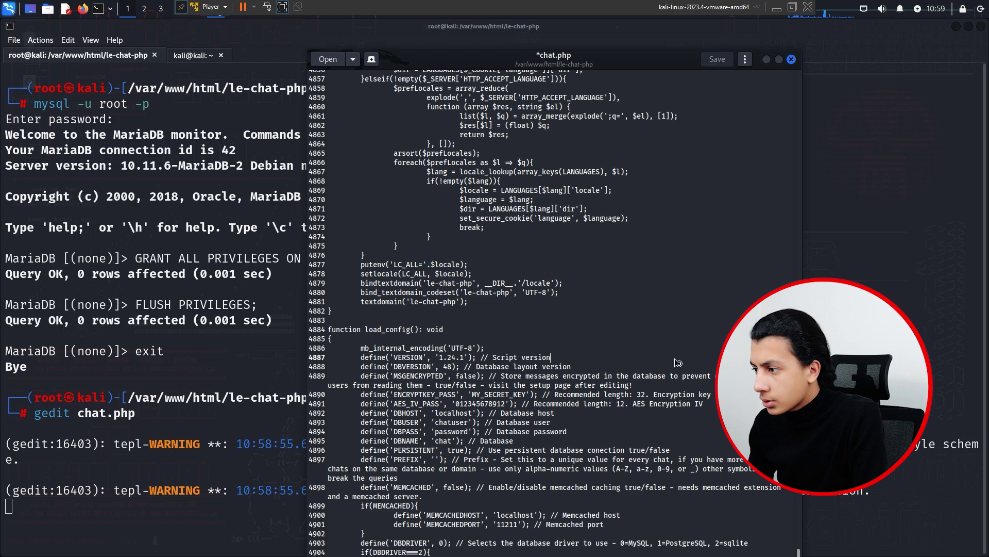
click(717, 59)
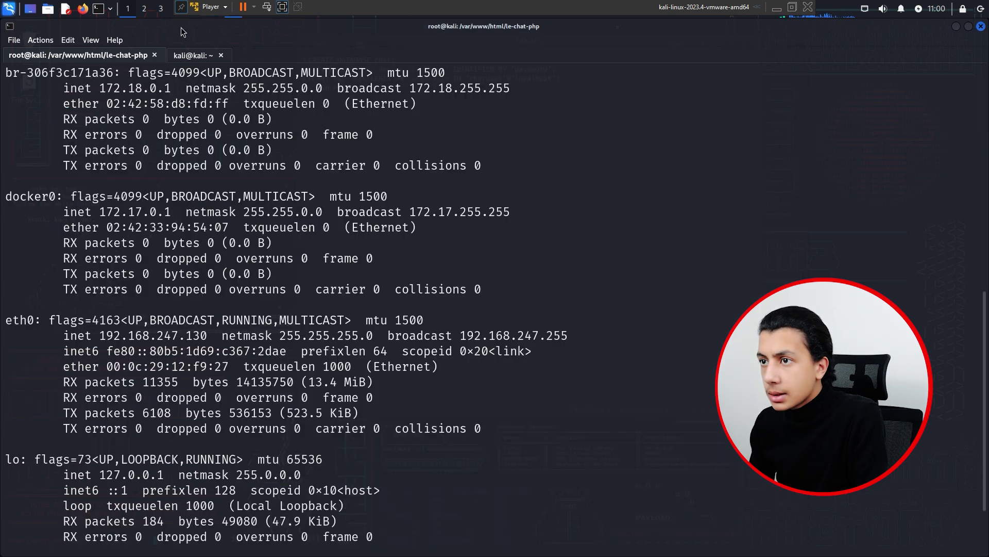
- Load localhost in a new Firefox tab
key(alt+Tab)
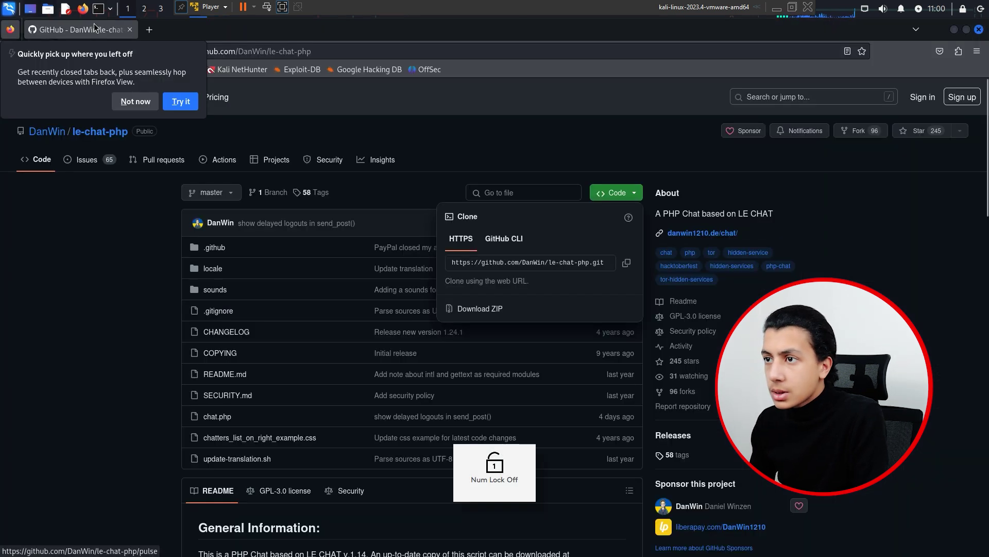
click(149, 30)
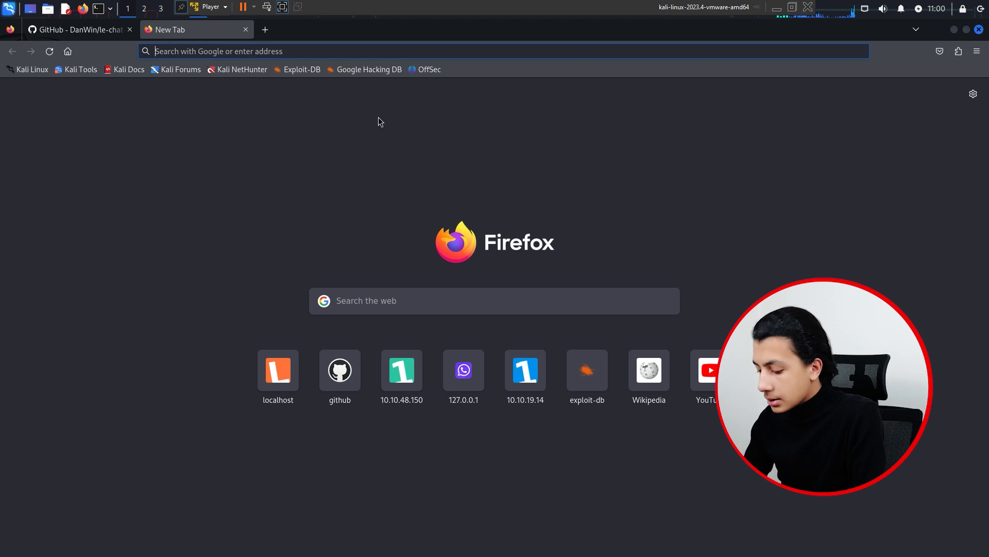
text(localhost)
key(Return)
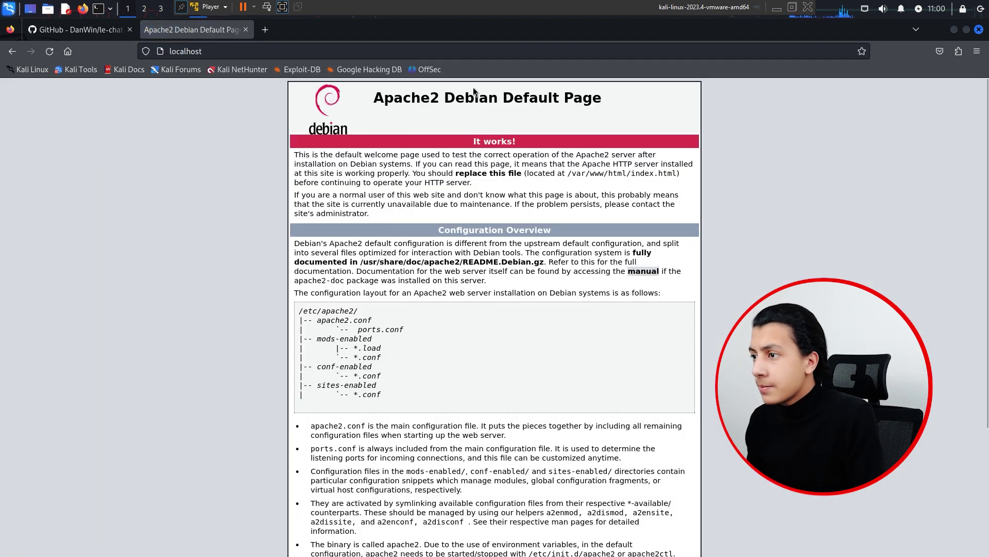
key(alt)
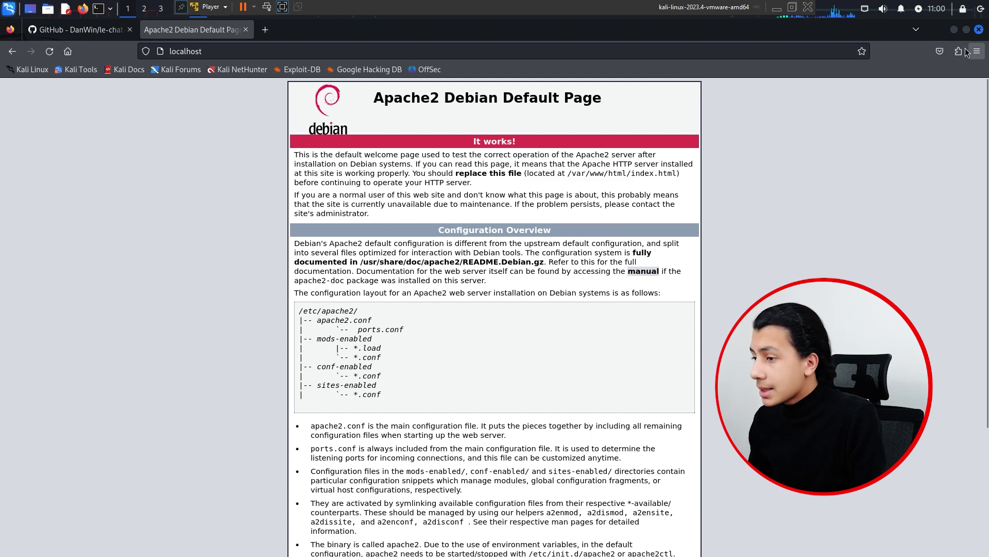
- Check the le-chat-php folder path in the terminal prompt
key(alt+Tab)
scroll(272, 526, down, 2)
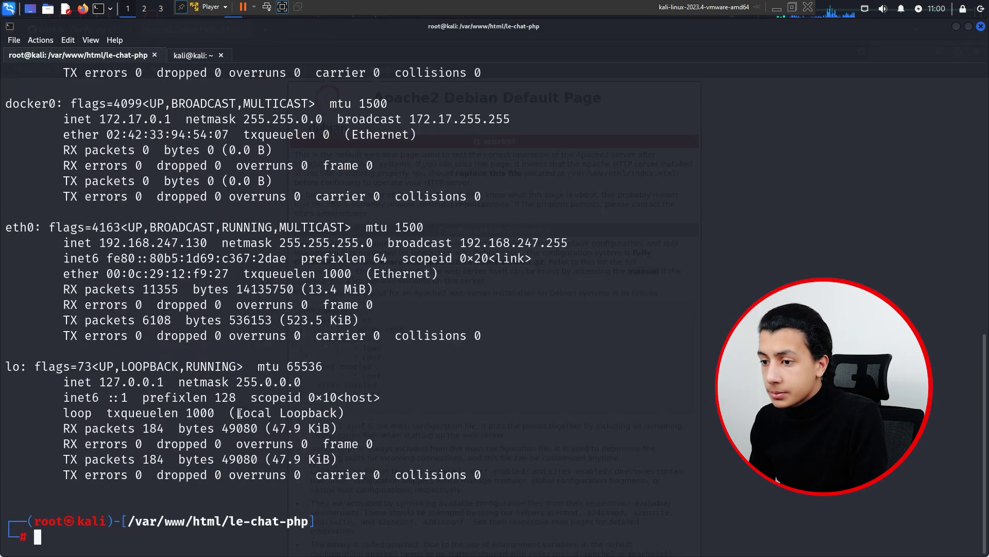
double_click(272, 522)
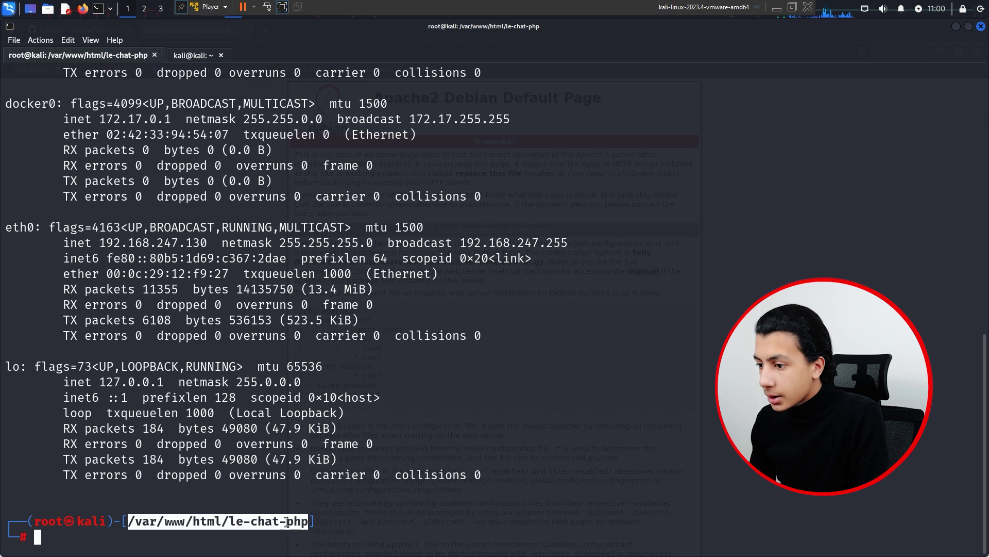
drag(307, 521, 229, 522)
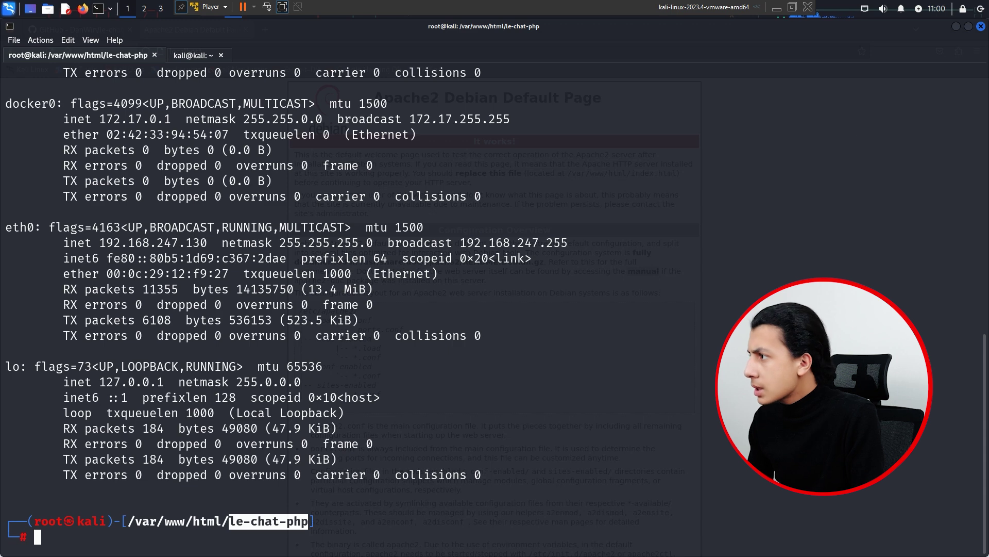
click(953, 26)
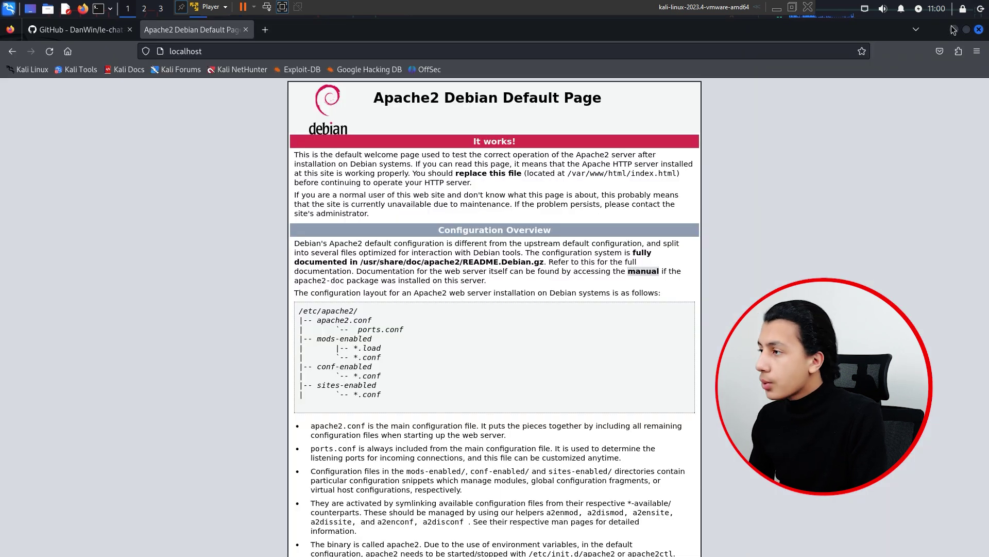
- Load localhost/le-chat-php/chat.php in Firefox
click(723, 45)
click(716, 46)
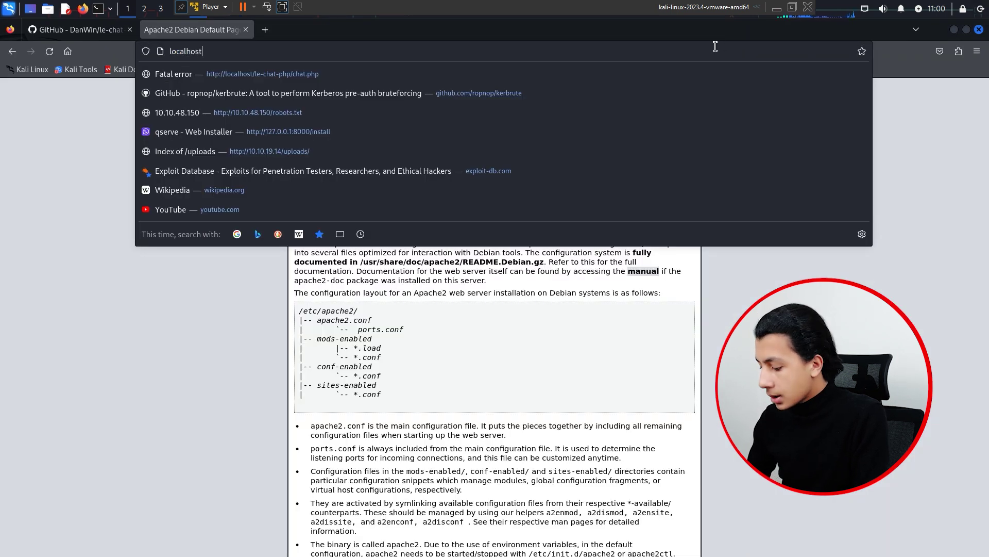
text(/le-chat-php/)
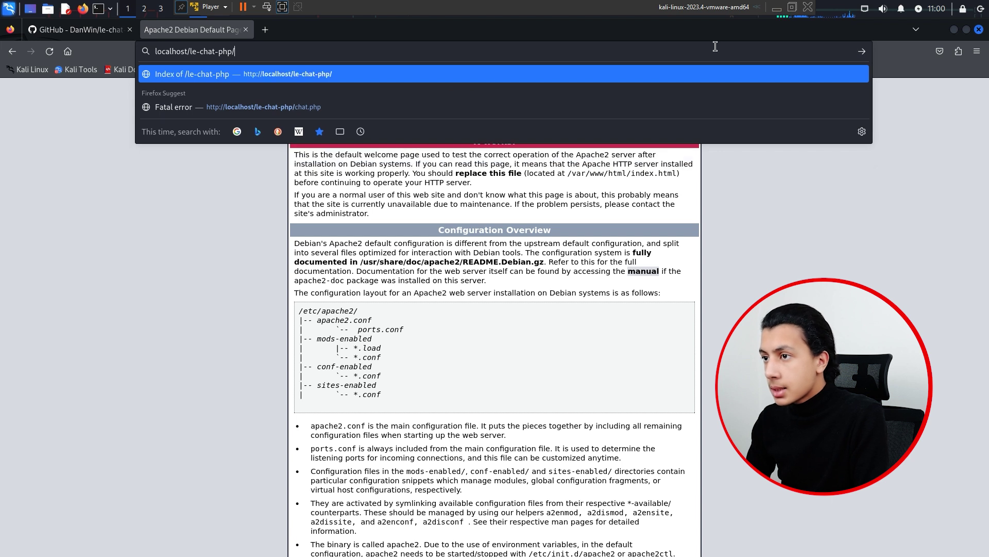
text(chat)
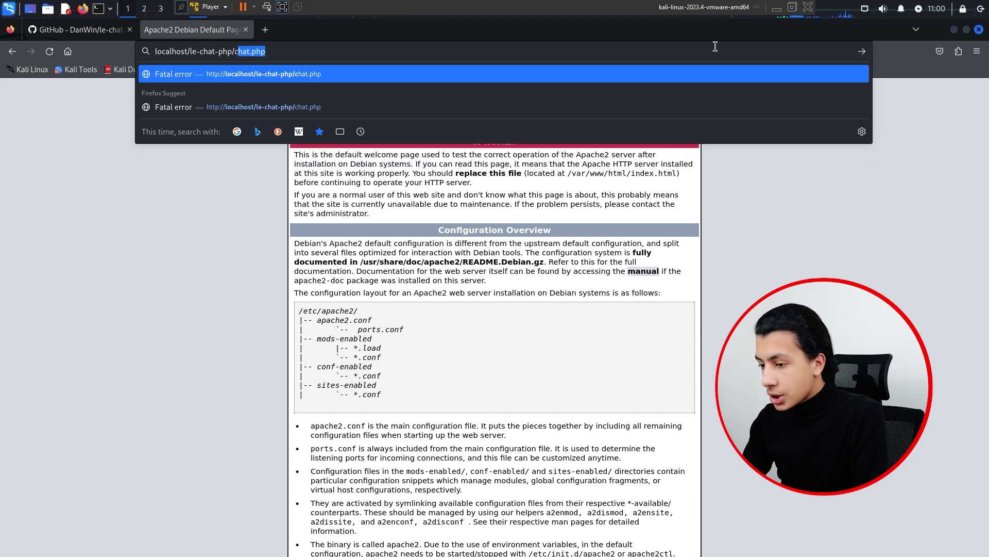
text(.php)
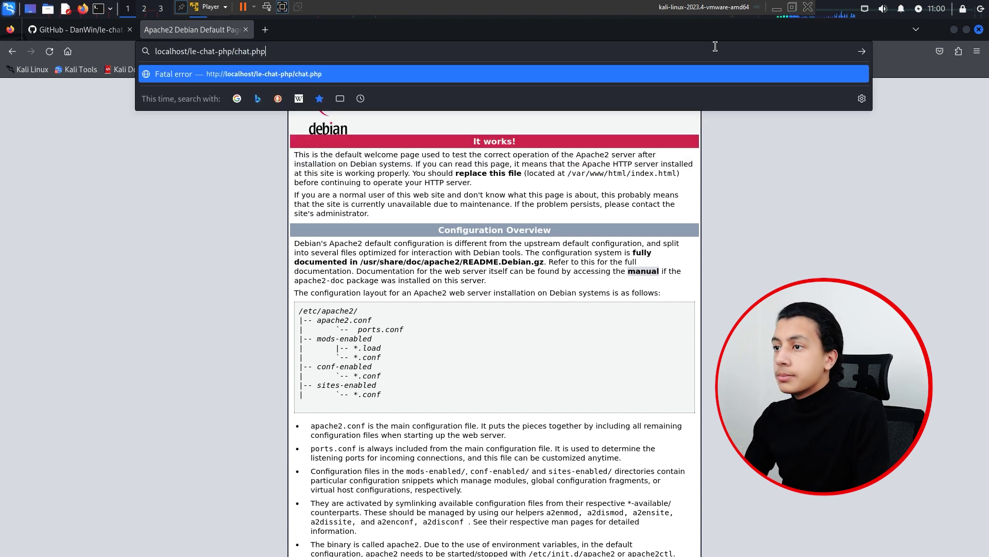
key(Return)
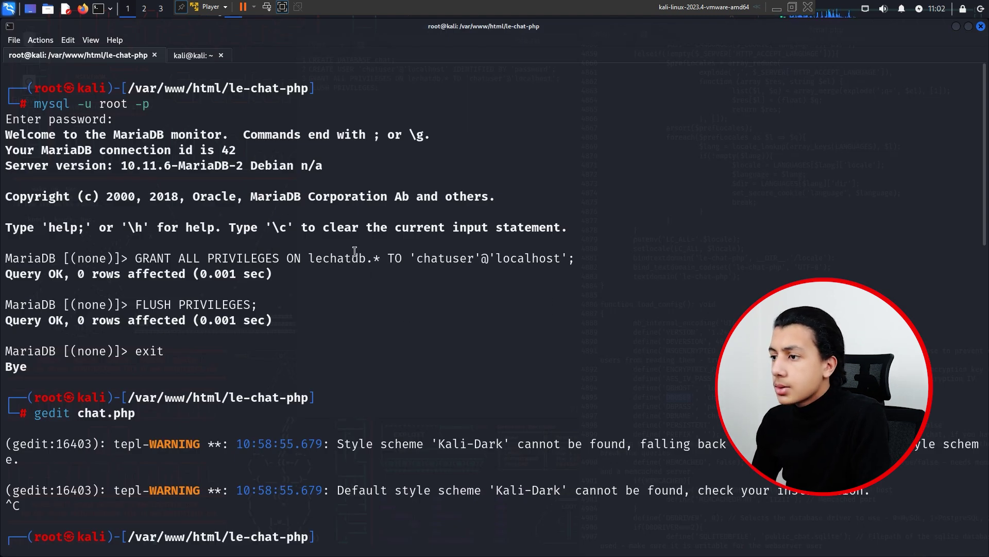
- Copy the earlier GRANT command and log back in to MariaDB with mysql -u root -p
triple_click(367, 266)
click(63, 254)
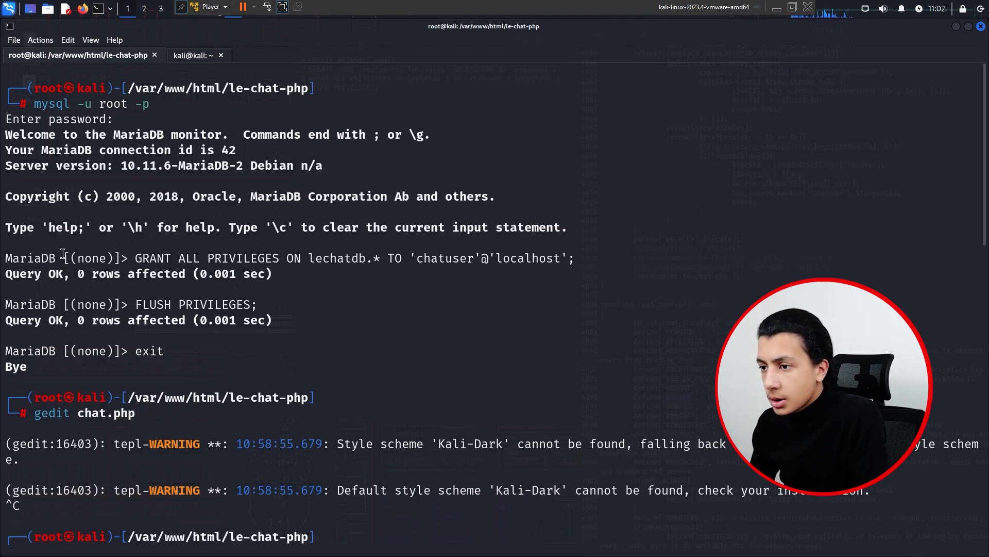
drag(136, 258, 569, 264)
key(ctrl+c)
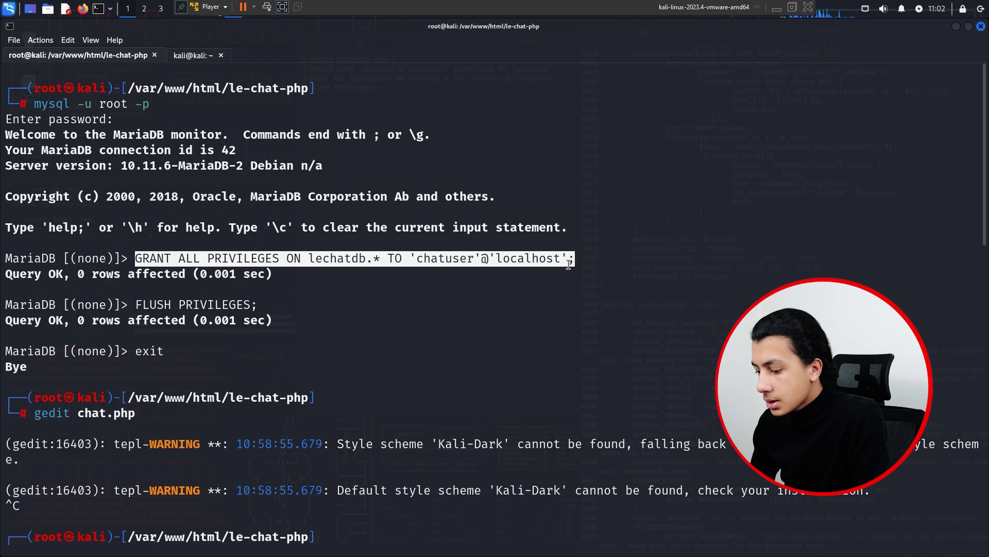
click(316, 243)
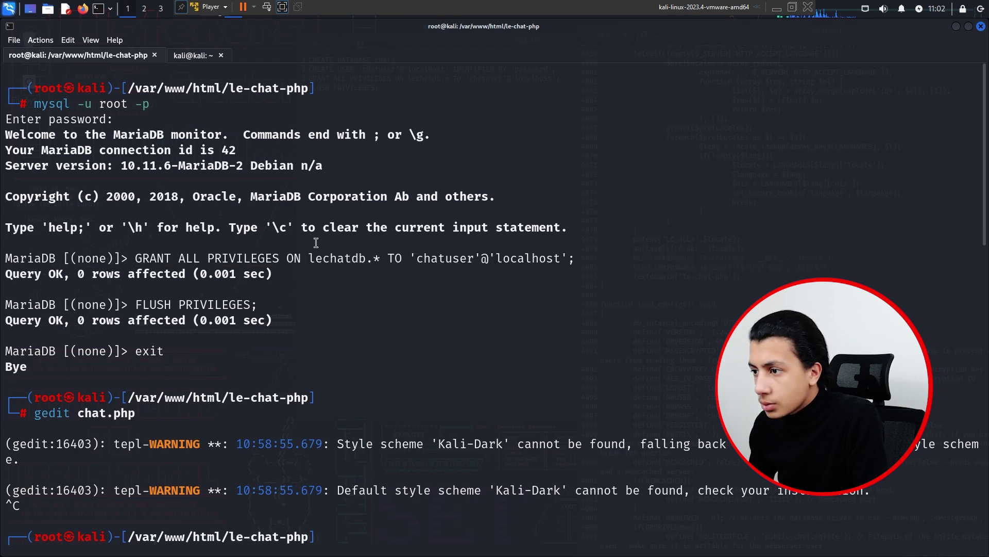
double_click(355, 260)
click(187, 56)
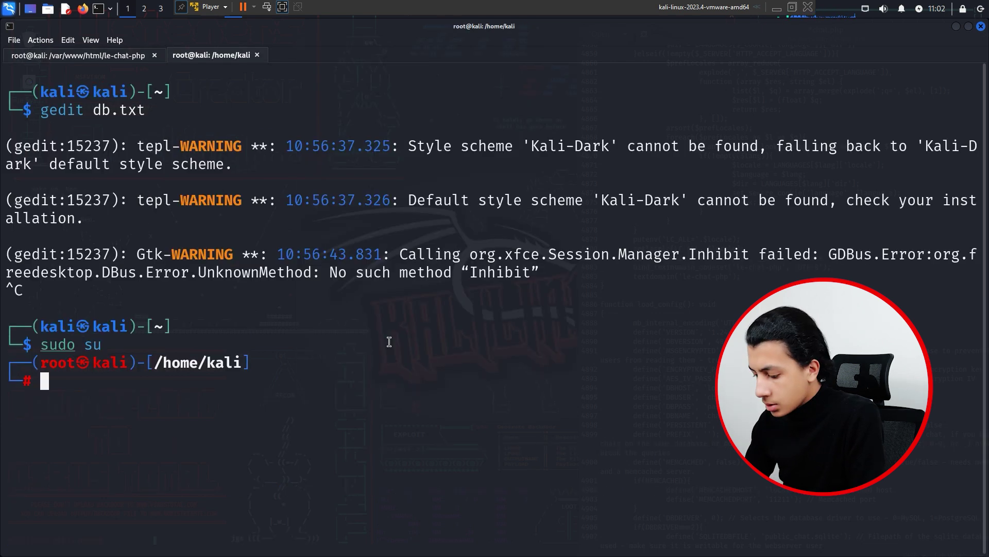
key(Up)
key(Home)
key(Right)
key(Right)
key(Right)
key(Right)
key(Right)
key(Right)
key(Right)
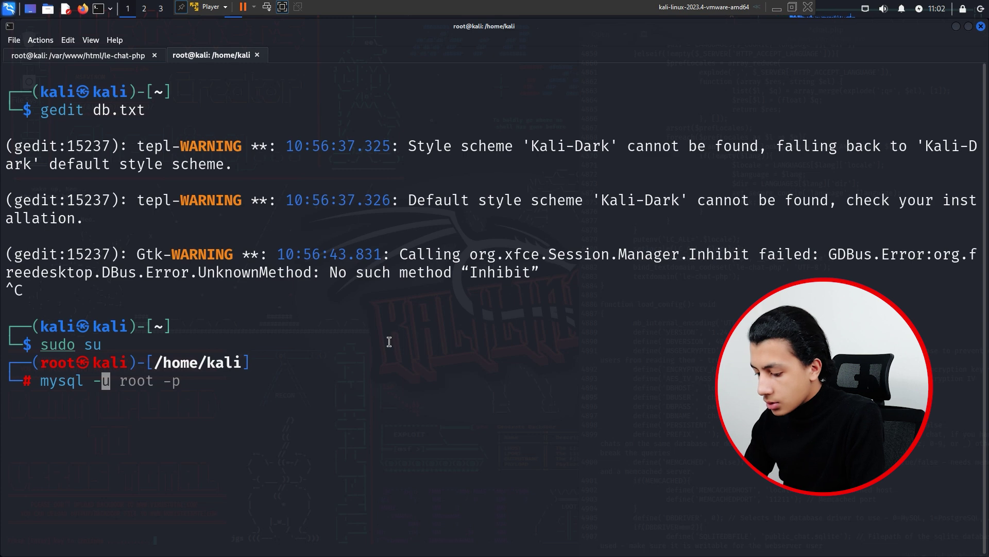
key(Right)
key(Right)
key(Right)
key(Right)
key(Right)
key(Right)
key(Right)
key(Right)
key(Right)
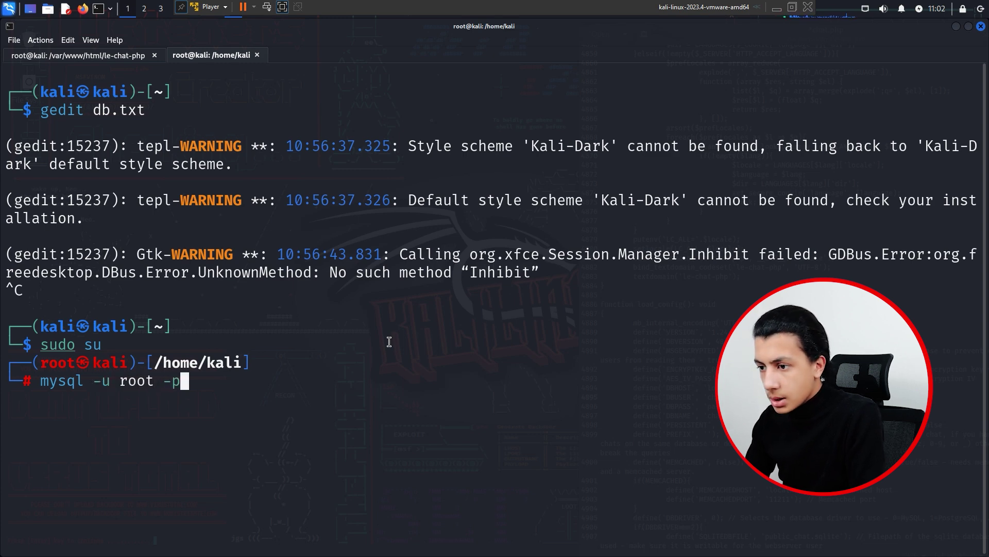
key(Return)
key(Return)
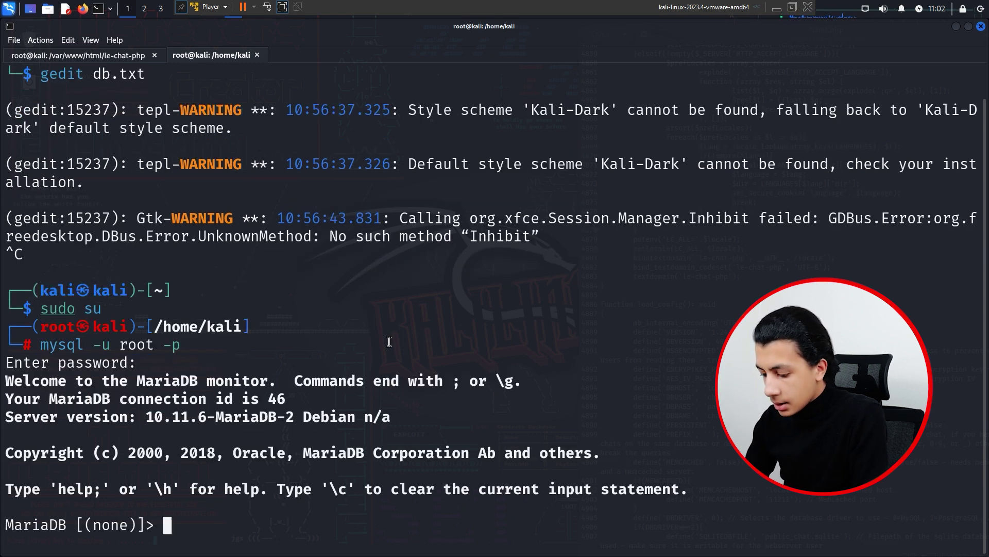
- Run GRANT ALL PRIVILEGES ON chat.* TO 'chatuser'@'localhost', editing lechatdb to chat
key(ctrl+shift+v)
key(Left)
key(Left)
key(Left)
key(Left)
key(Left)
key(Left)
key(Left)
key(Left)
key(Left)
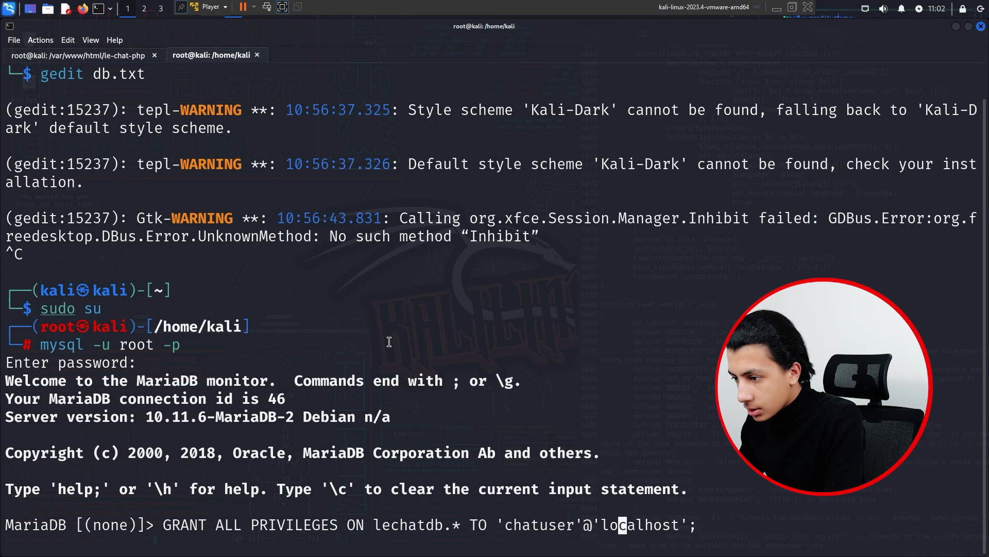
key(Left)
key(Left)
key(Left)
key(Left)
key(Left)
key(Left)
key(Left)
key(Left)
key(Left)
key(Left)
key(Left)
key(Left)
key(Left)
key(Left)
key(Left)
key(Left)
key(Left)
key(Left)
key(Left)
key(Left)
key(Left)
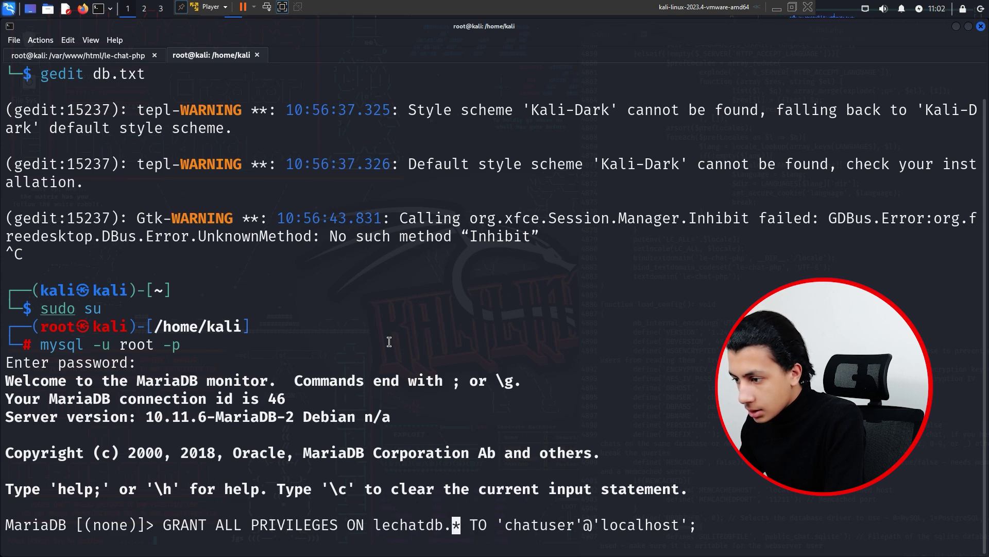
key(Delete)
key(BackSpace)
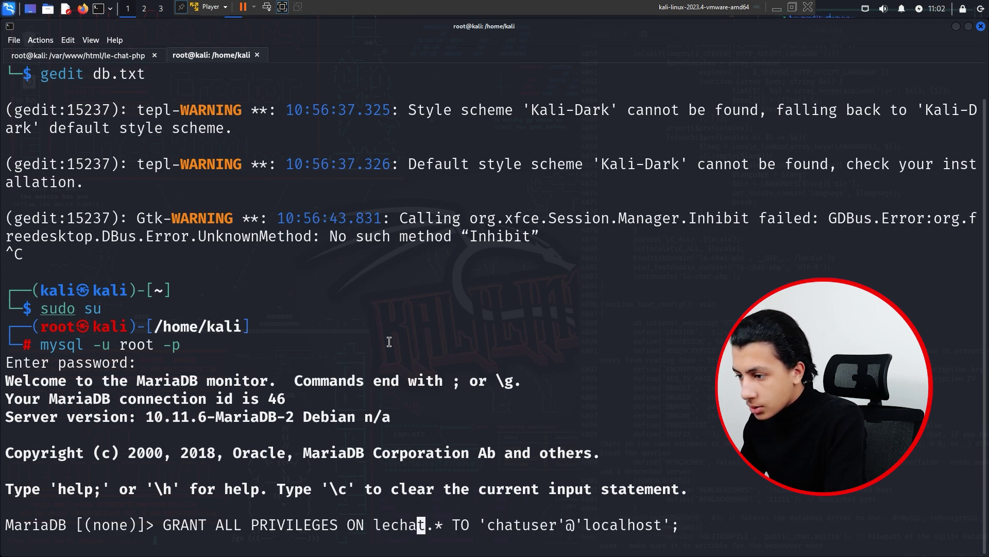
key(Left)
key(Left)
key(Left)
key(Left)
key(BackSpace)
key(BackSpace)
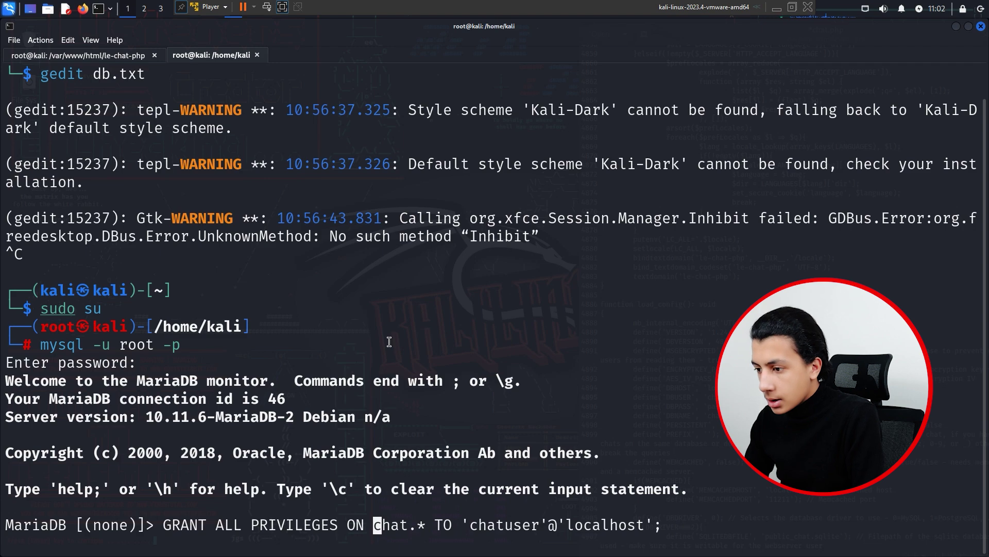
key(Return)
- Exit MariaDB and reload chat.php in Firefox to show the Initial Setup form
text(exi)
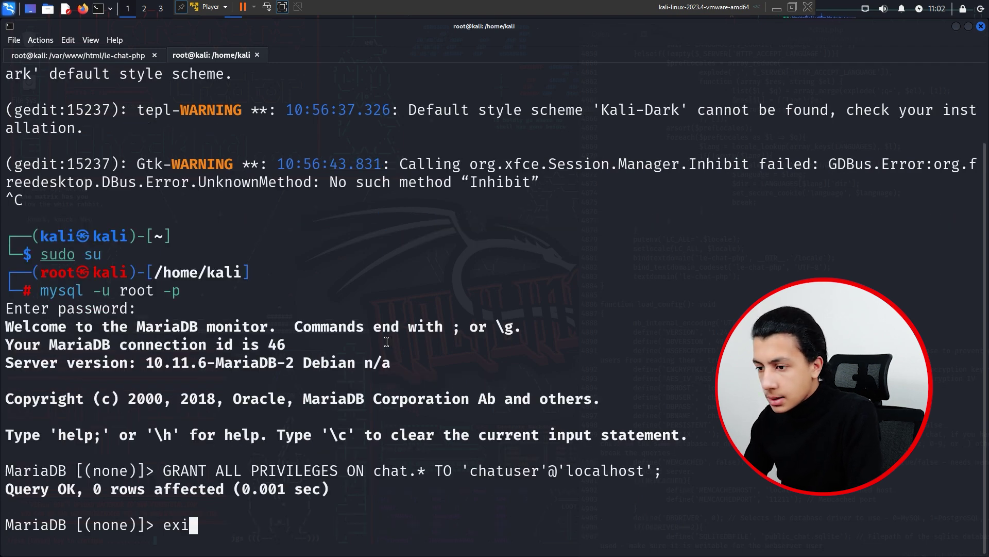
text(t)
key(Return)
key(alt+Tab)
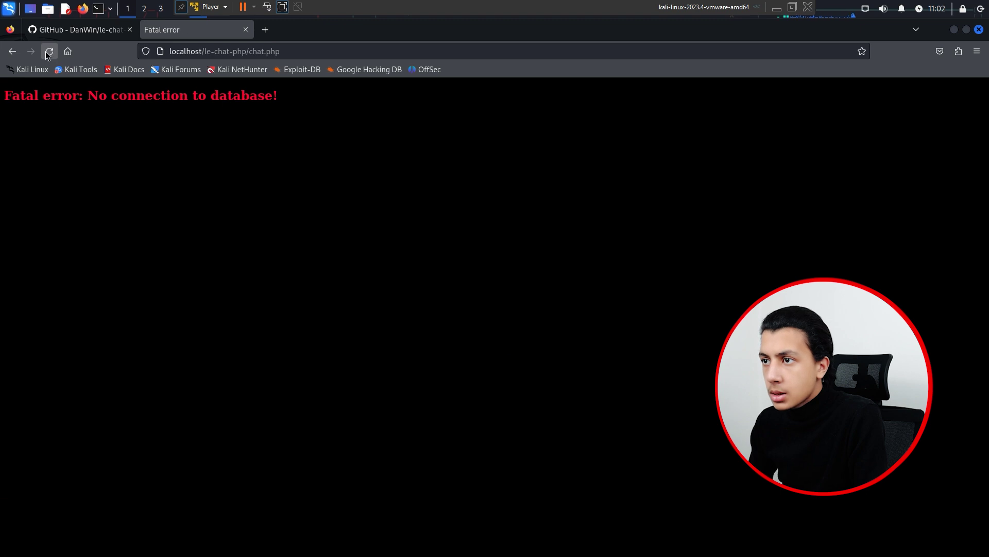
click(49, 51)
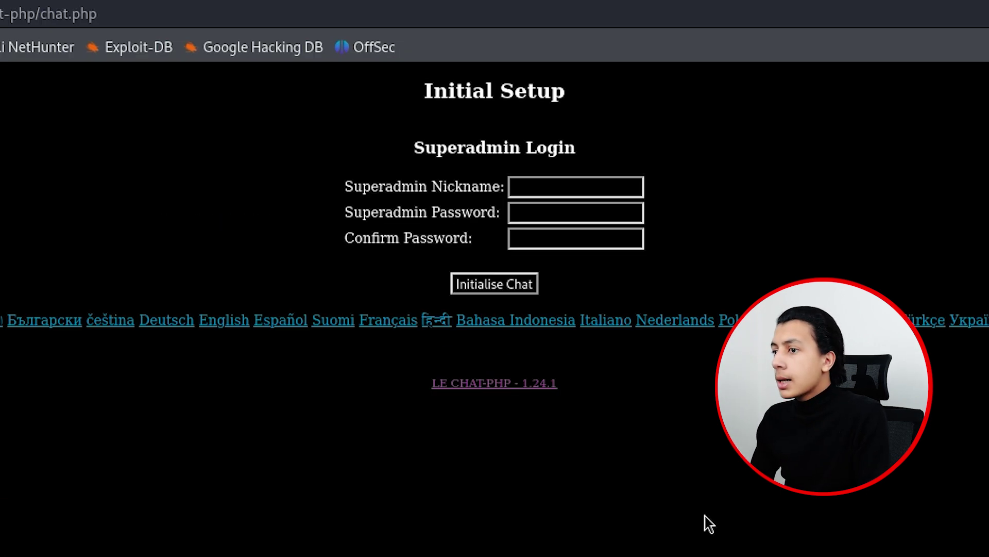
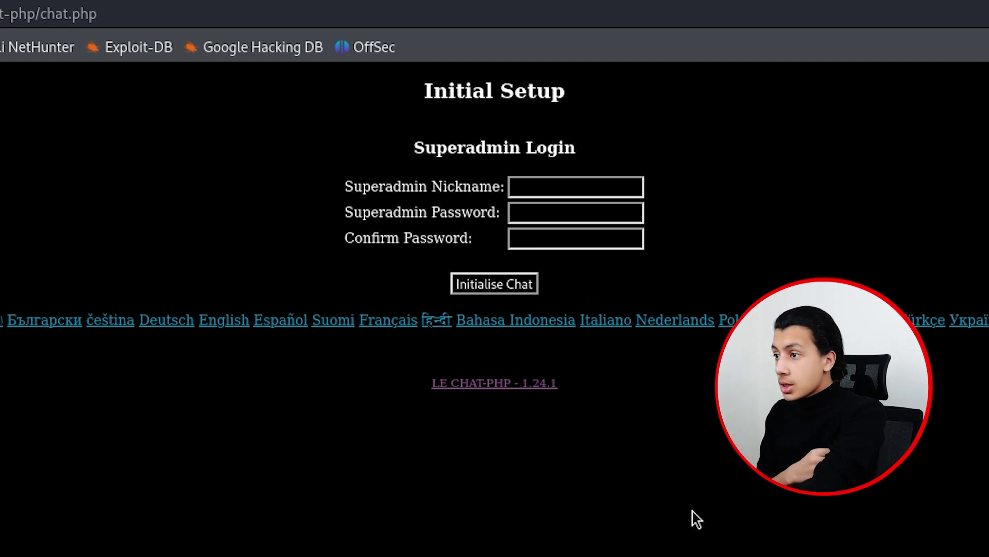
- Enlarge the form and register the superadmin nickname with a confirmed password to initialise the chat
key(ctrl+plus)
key(ctrl+plus)
key(ctrl+plus)
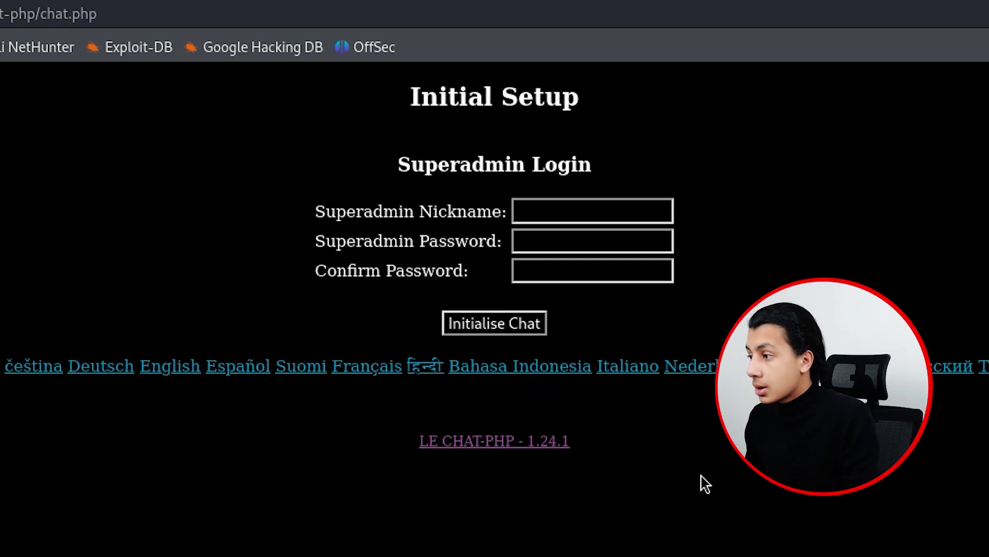
click(587, 219)
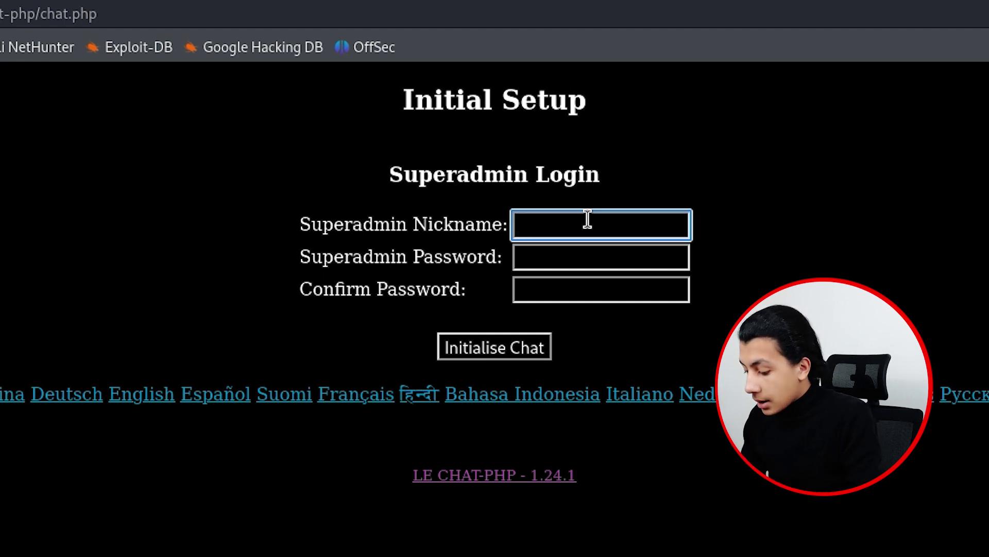
text(AmrSec)
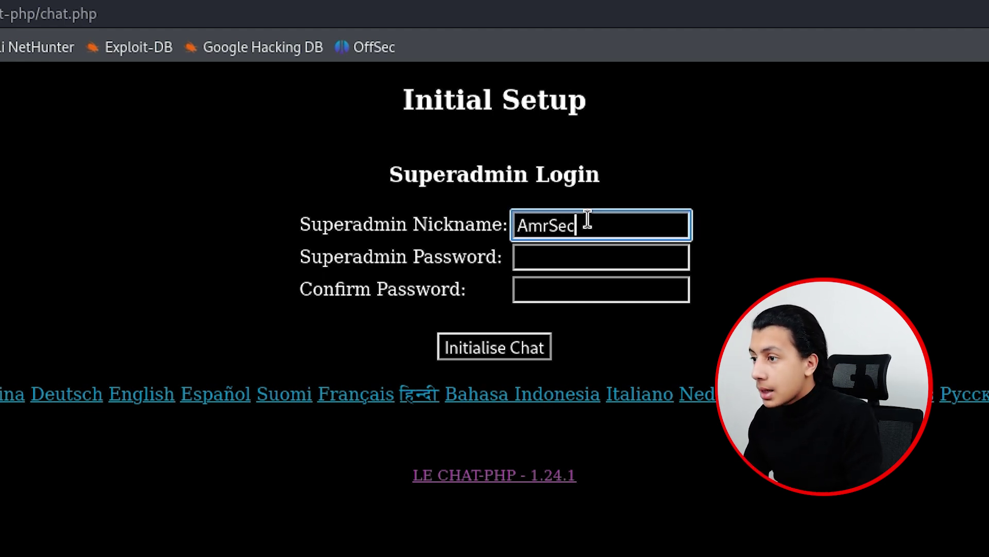
key(Tab)
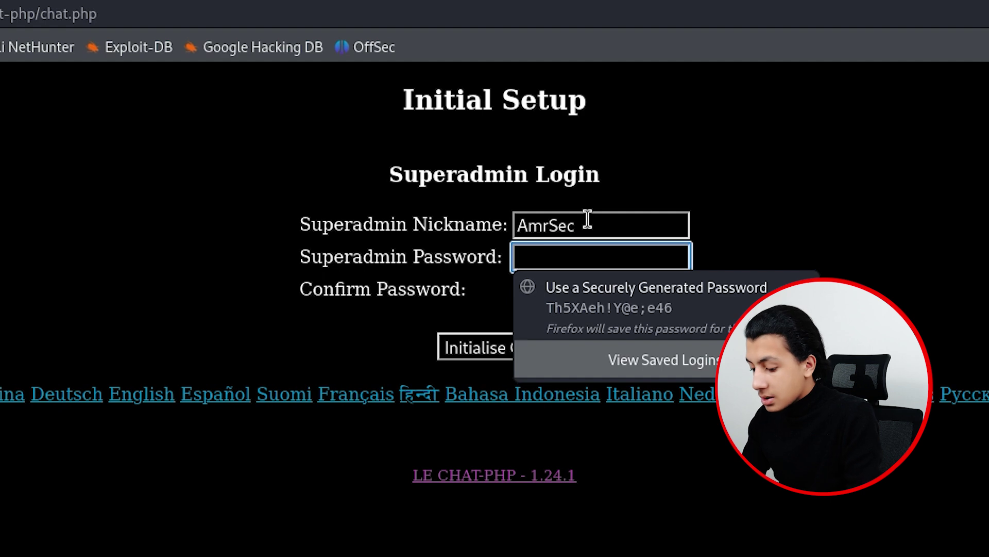
text(**********)
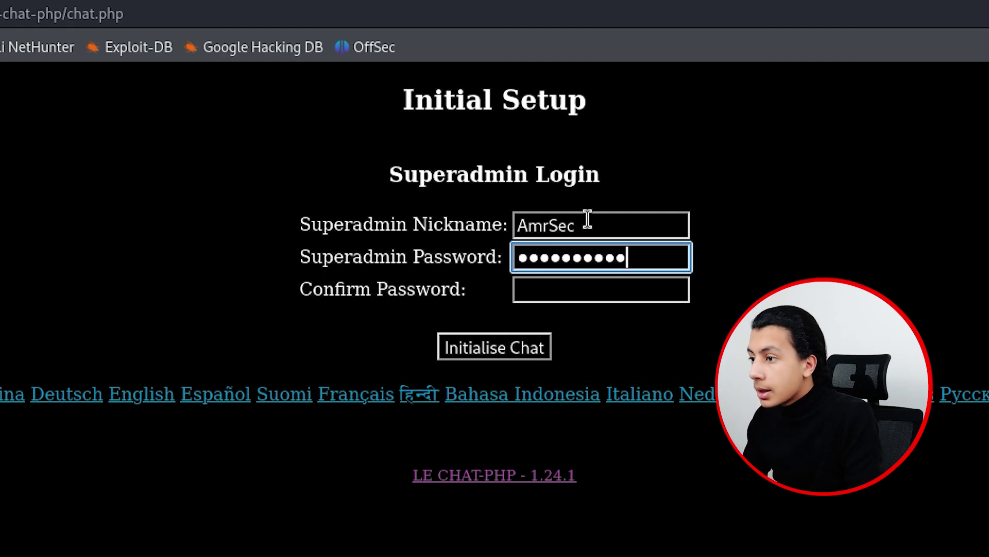
key(Tab)
text(**********)
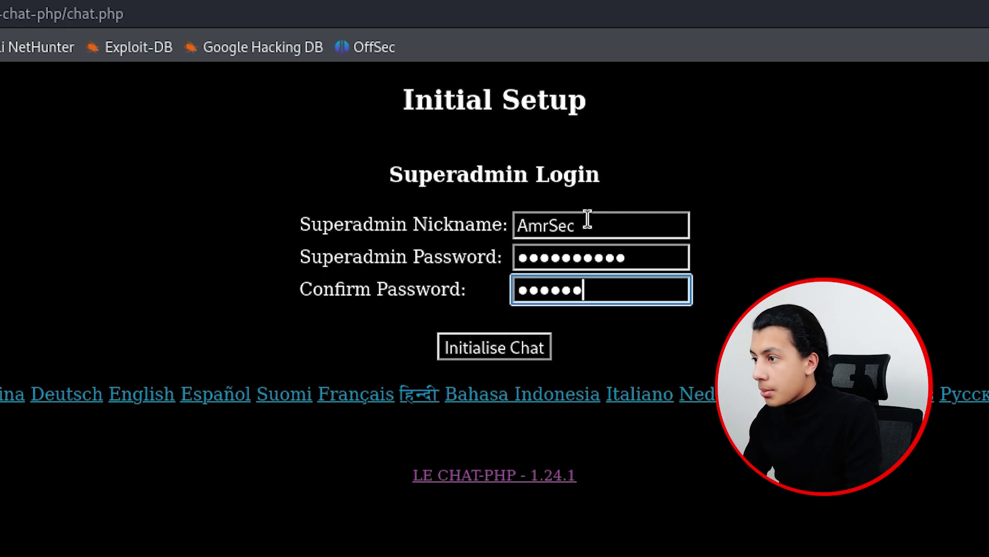
click(539, 352)
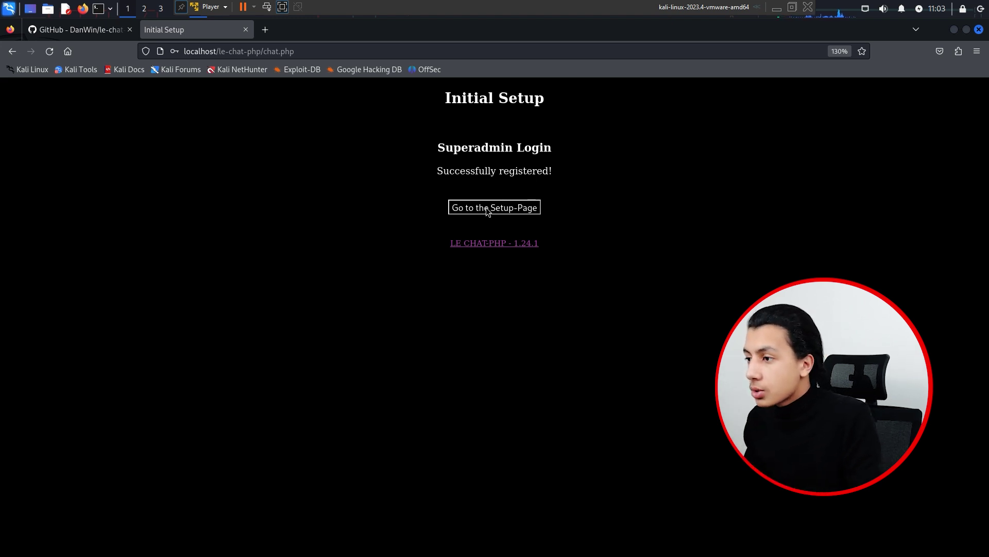
- Go to the Chat Setup page, look over its options and open the guest access choices
click(487, 207)
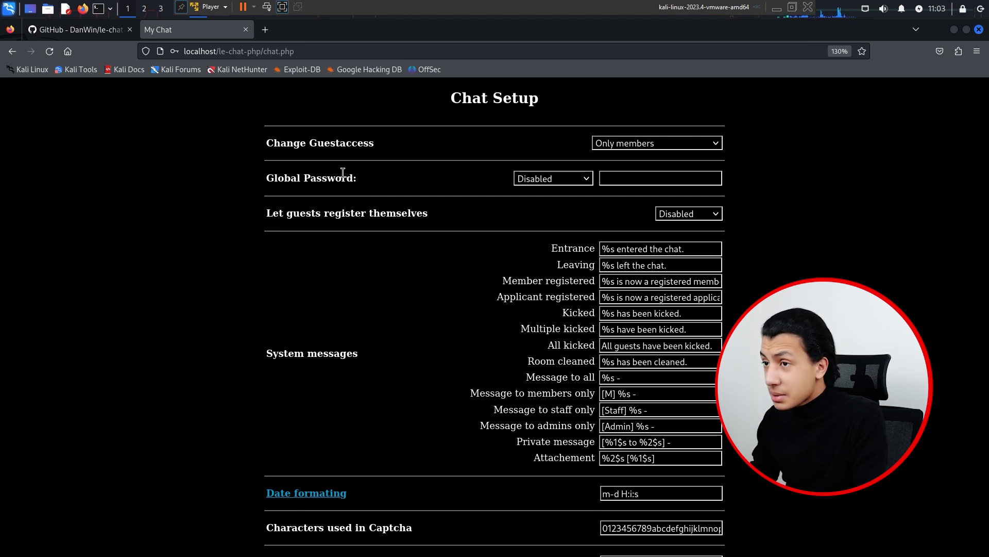
scroll(342, 170, down, 10)
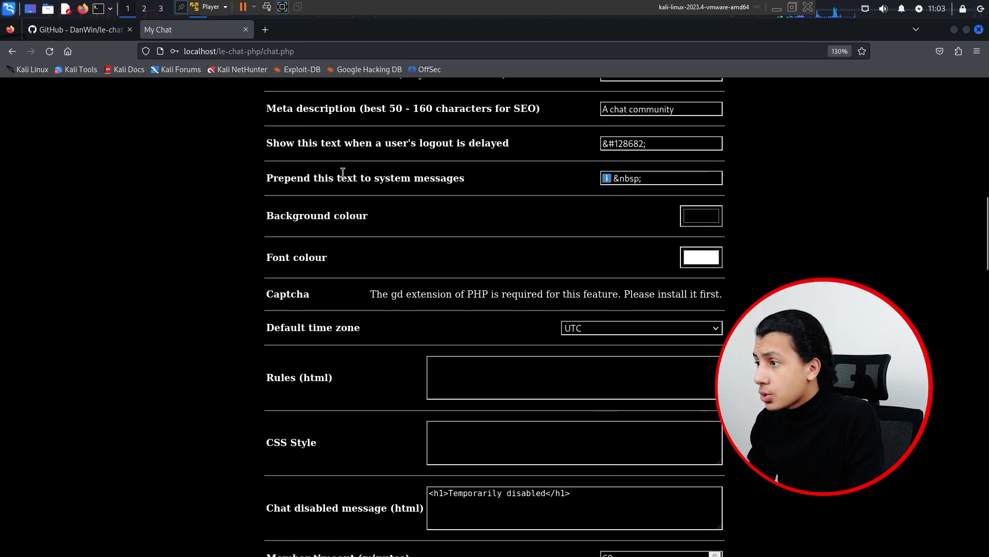
scroll(451, 140, up, 10)
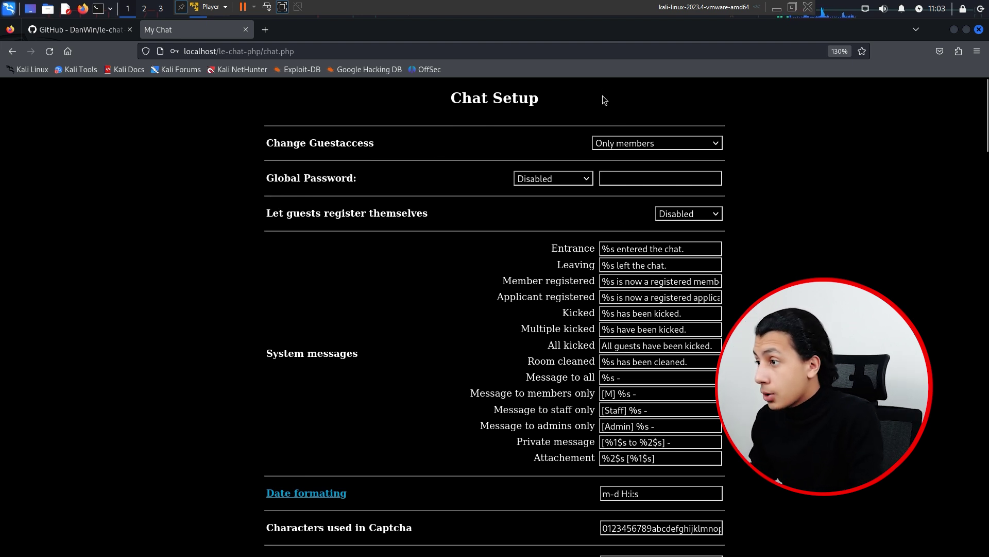
click(617, 149)
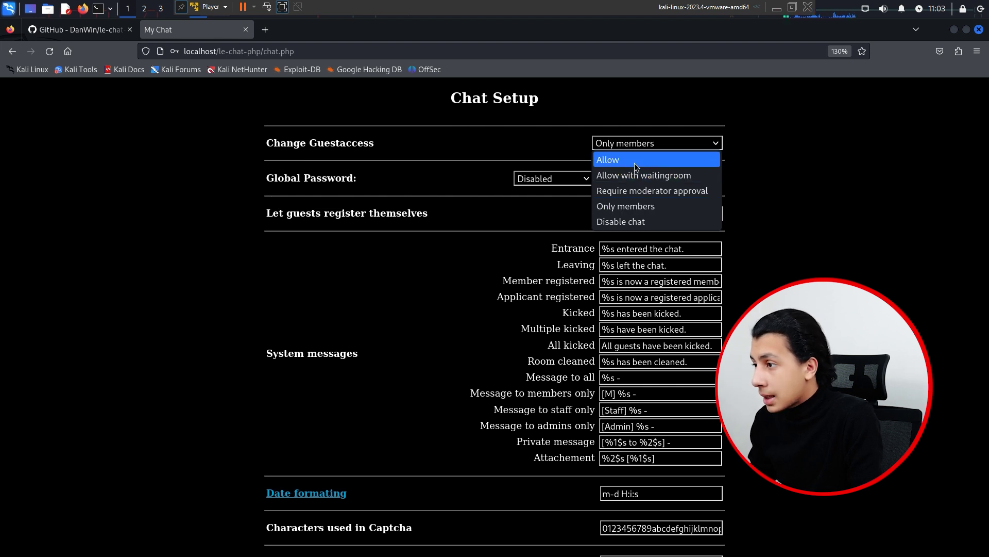
- Set guest access to 'Allow' and scroll down through the setup options
click(635, 163)
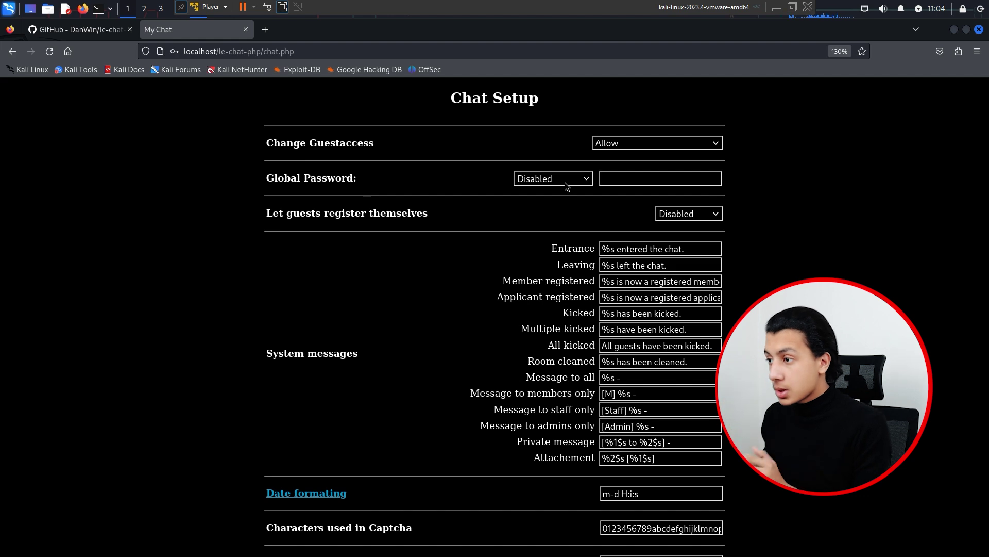
scroll(576, 199, down, 6)
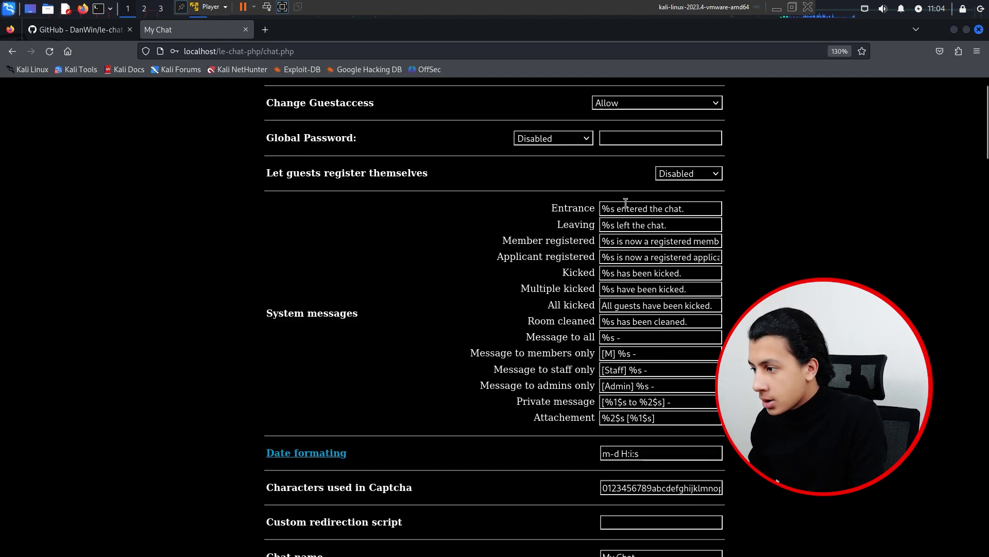
scroll(485, 221, down, 3)
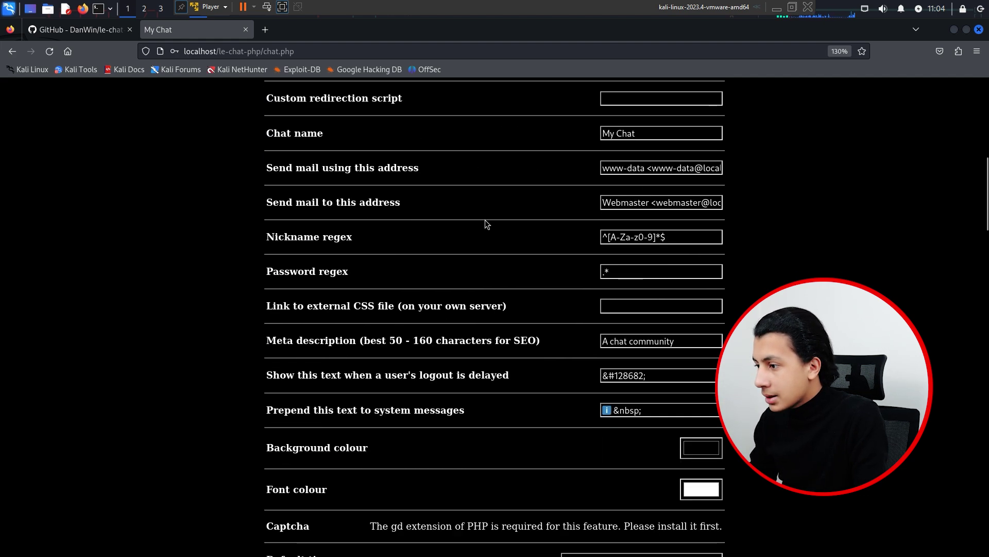
scroll(485, 225, down, 5)
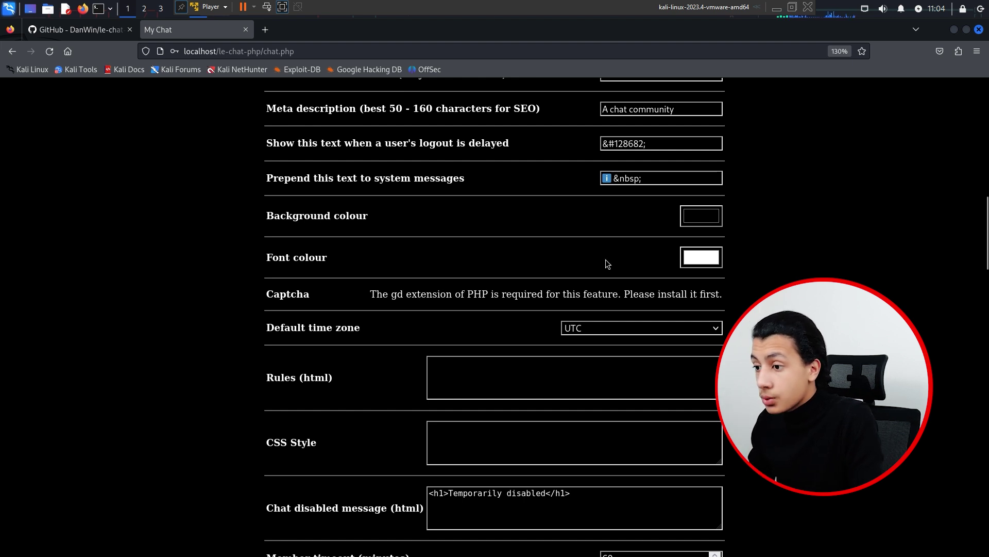
- Point out the CSS Style setting and bring the background and font colour rows into view
drag(353, 440, 255, 443)
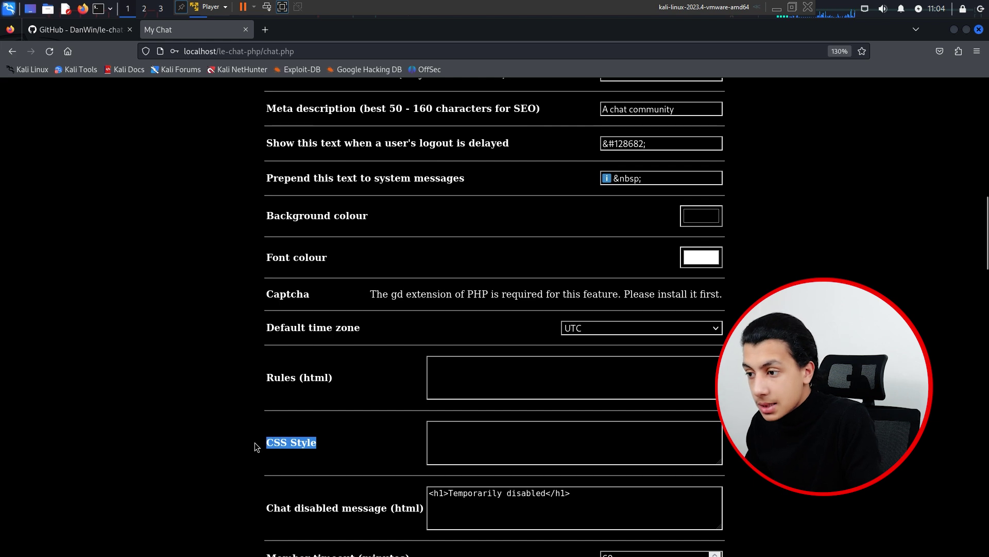
click(350, 368)
scroll(563, 401, up, 4)
scroll(498, 401, down, 2)
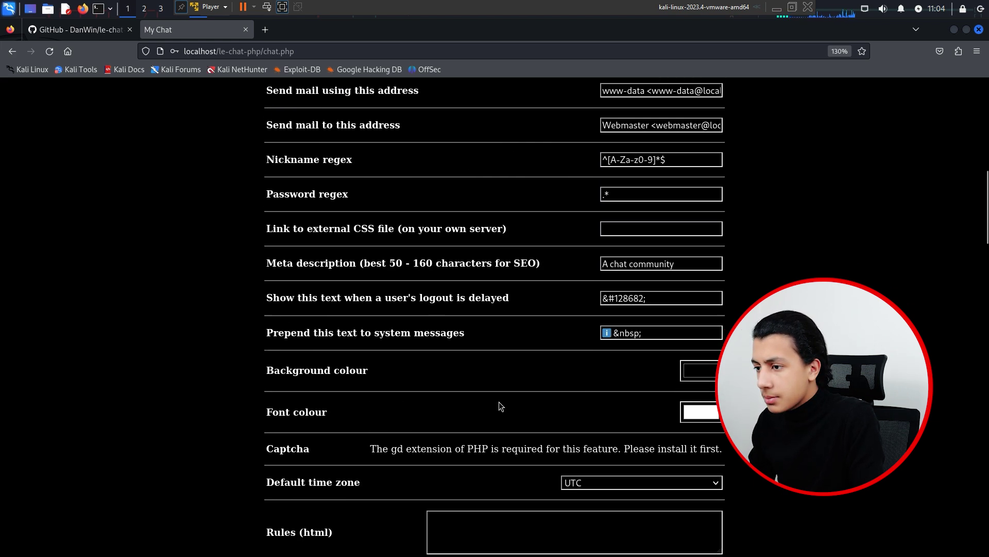
- Set the chat's font colour to pure red, #FF0000, via a custom colour
click(702, 412)
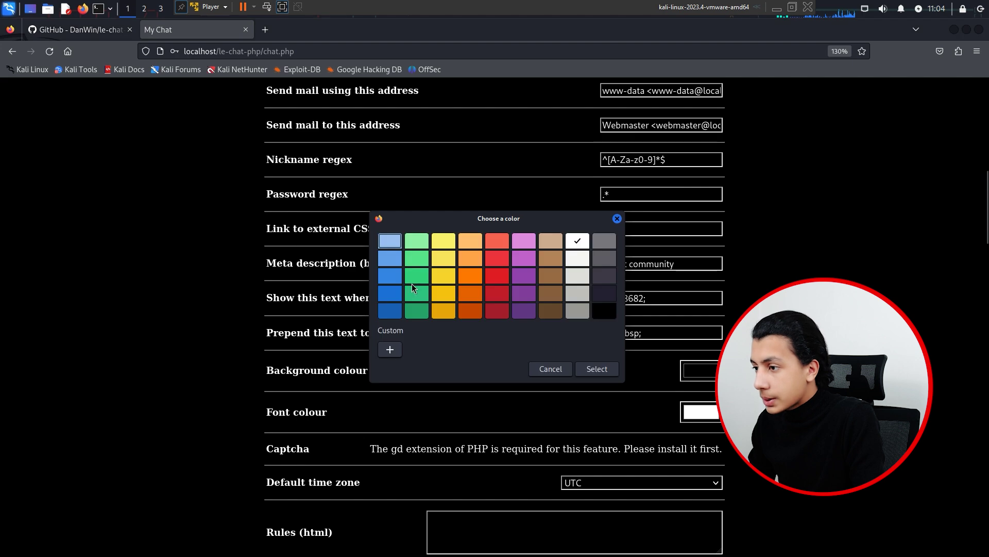
click(390, 350)
click(571, 257)
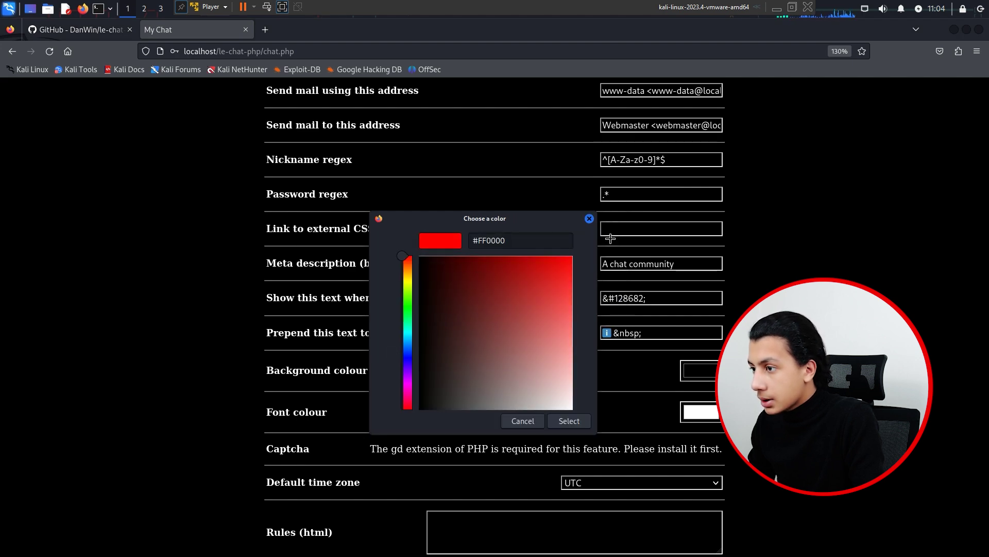
click(569, 421)
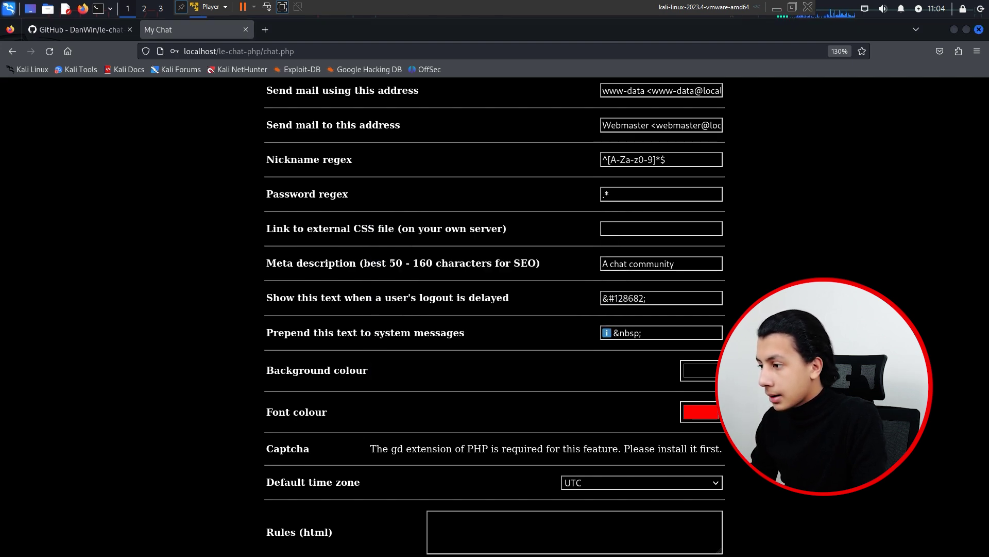
- Apply the changed chat setup settings
scroll(569, 420, down, 6)
scroll(726, 334, down, 18)
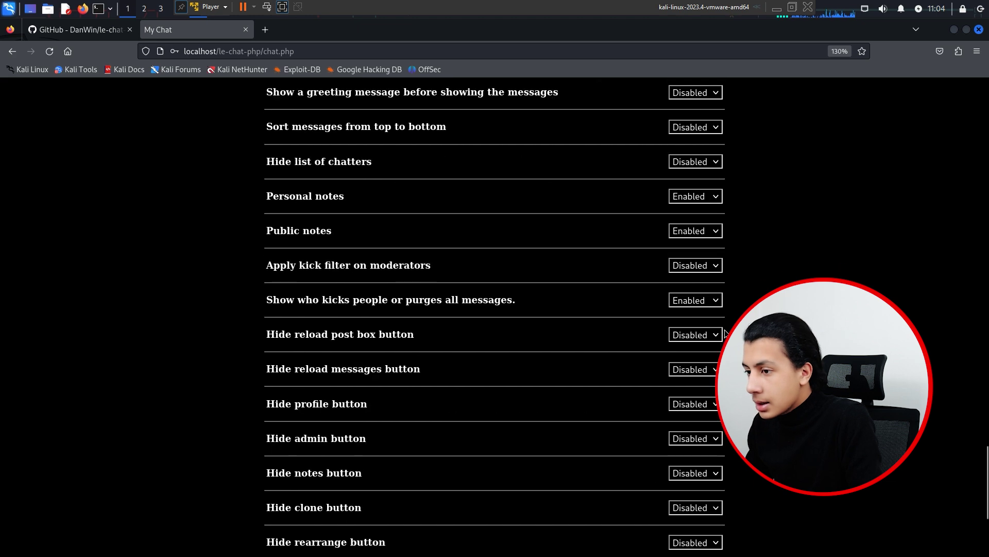
scroll(725, 334, down, 3)
scroll(726, 319, up, 17)
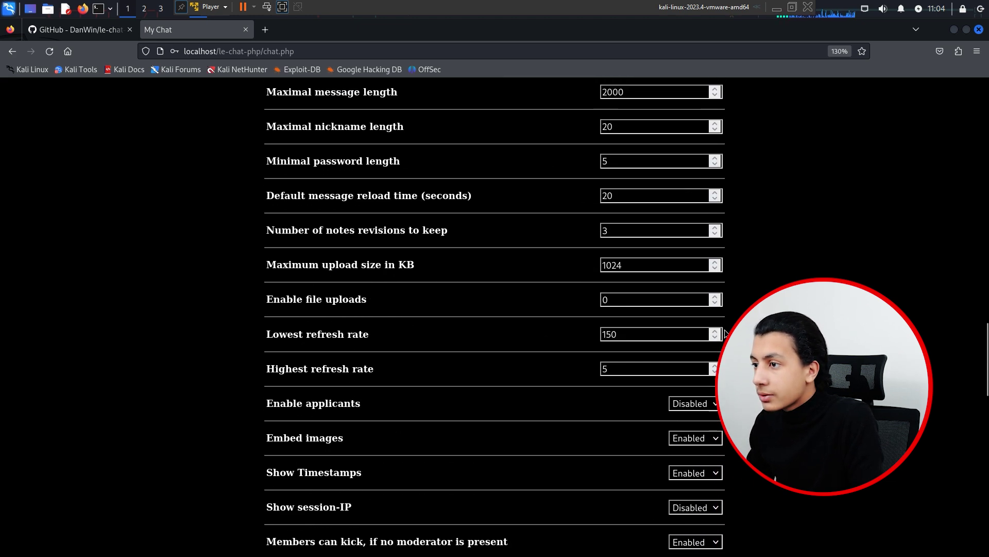
scroll(725, 302, down, 9)
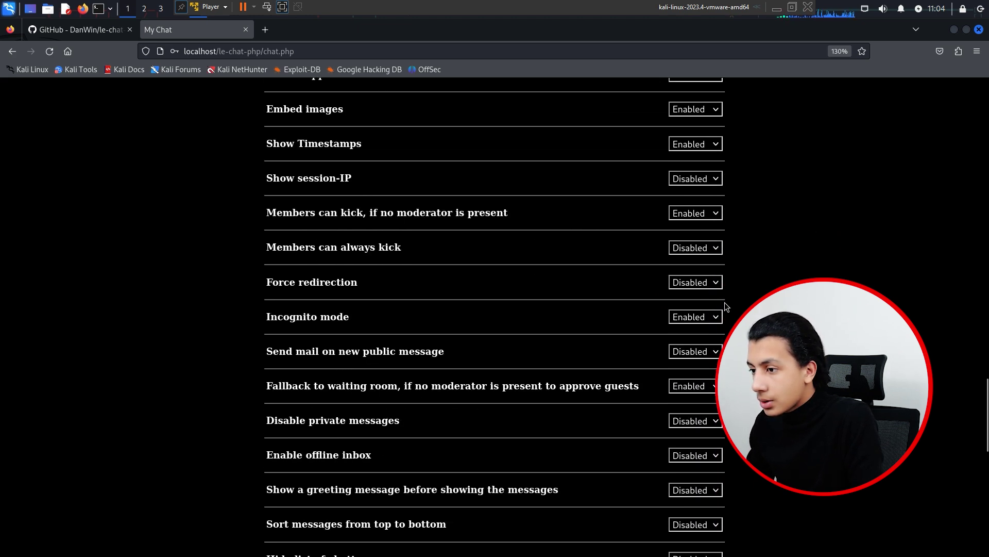
scroll(724, 302, down, 3)
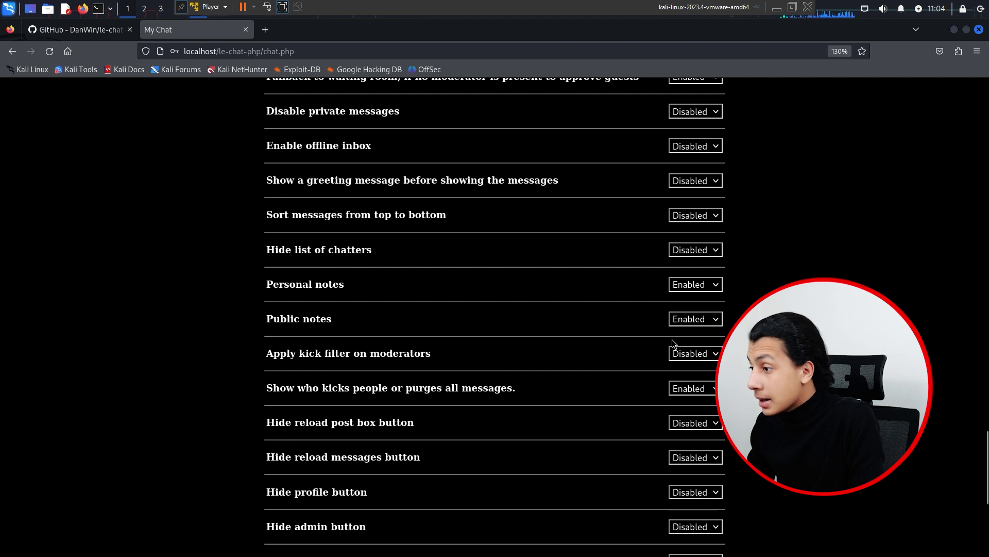
scroll(622, 345, down, 6)
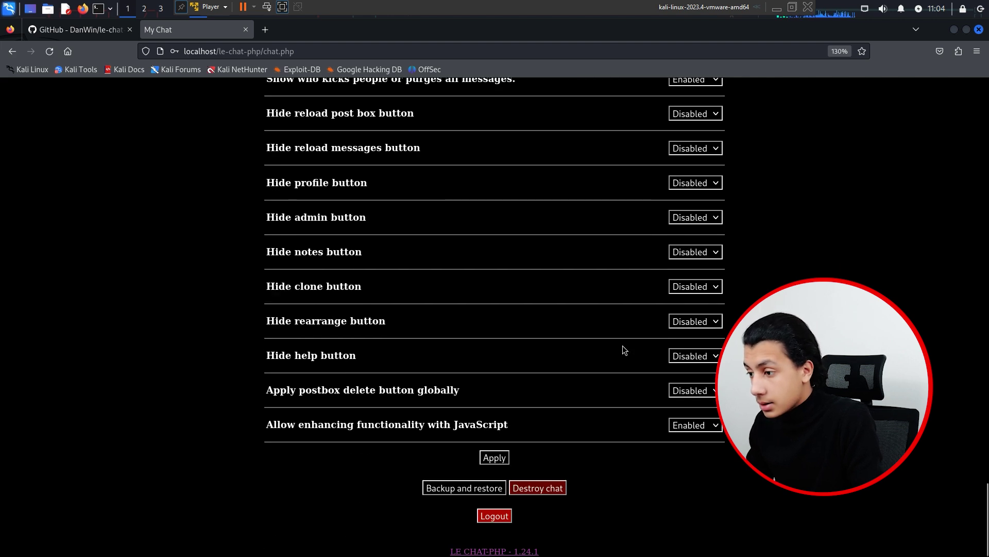
click(503, 457)
scroll(502, 449, down, 15)
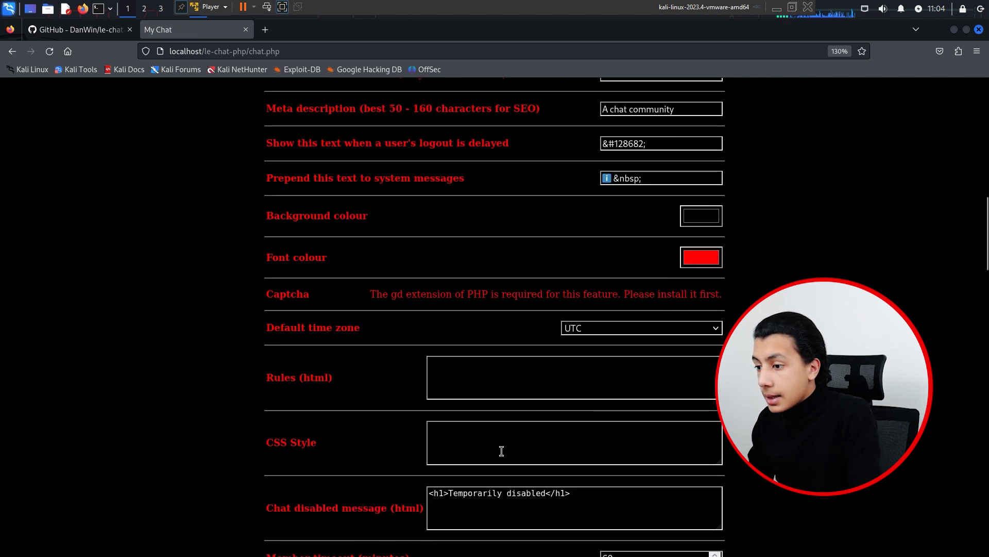
scroll(514, 445, down, 10)
- Log out, log back in with the admin nickname and password, and decline Firefox's save-login prompt
click(491, 516)
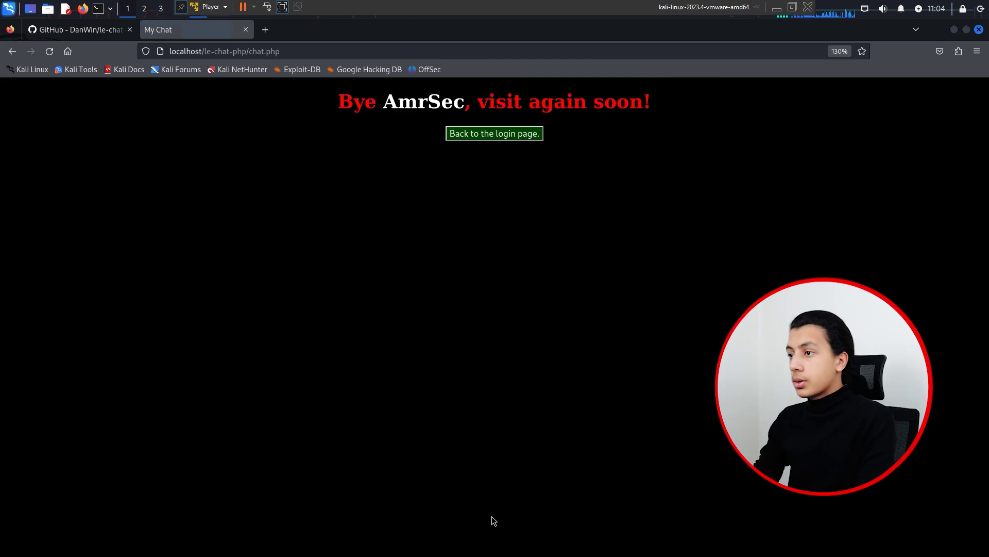
click(470, 134)
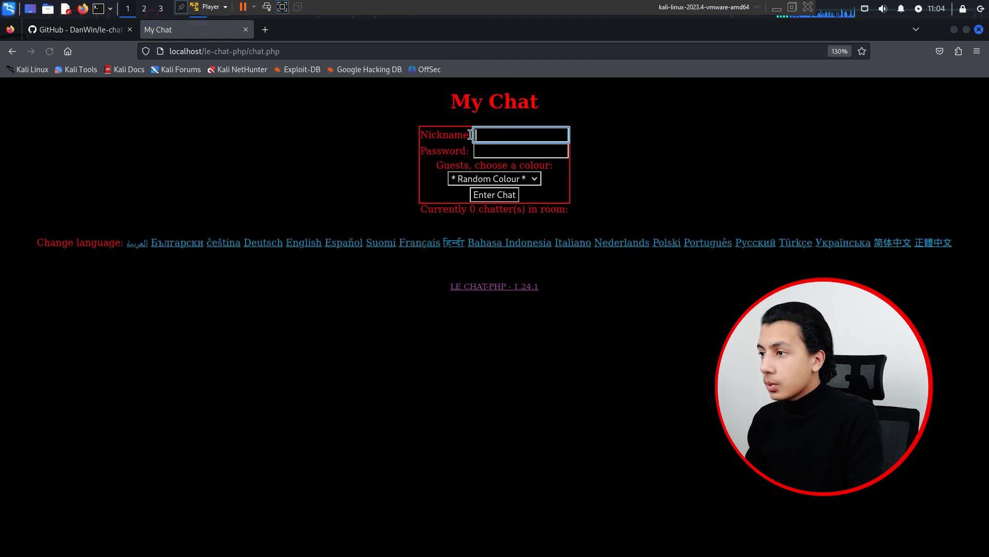
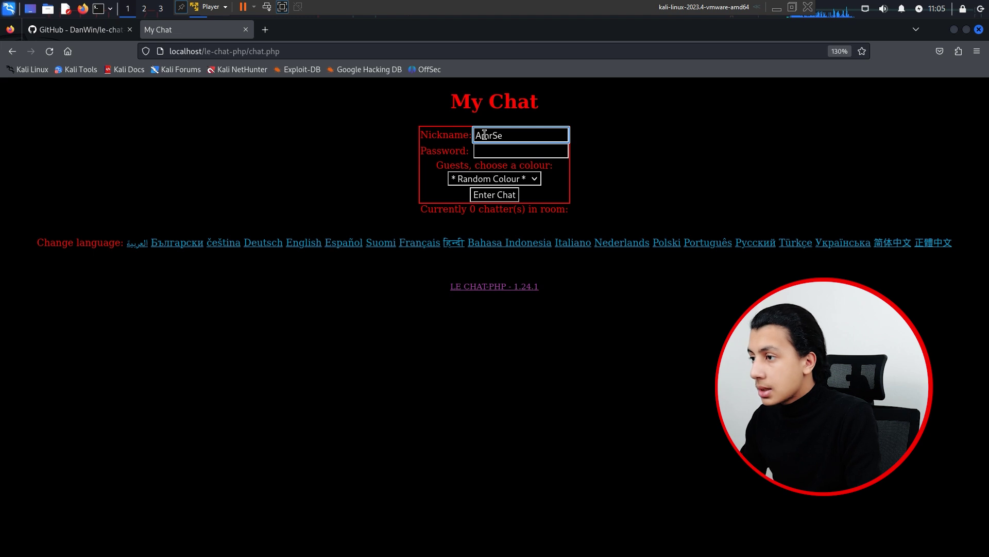
key(Tab)
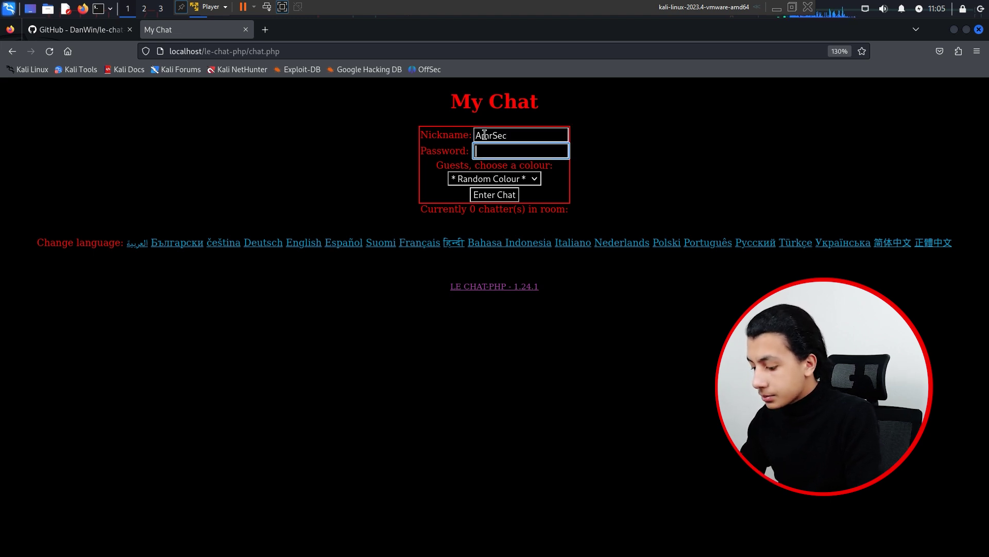
key(Return)
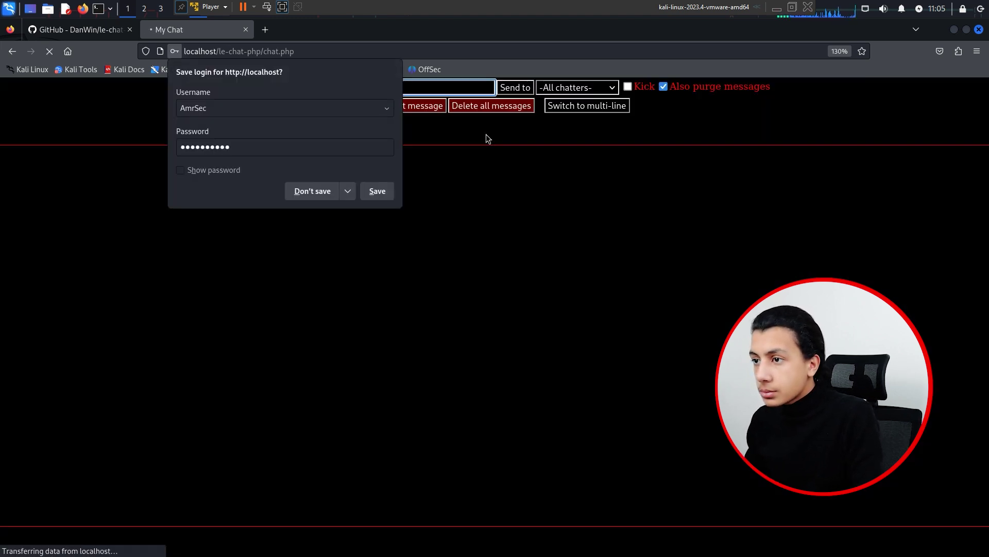
click(307, 187)
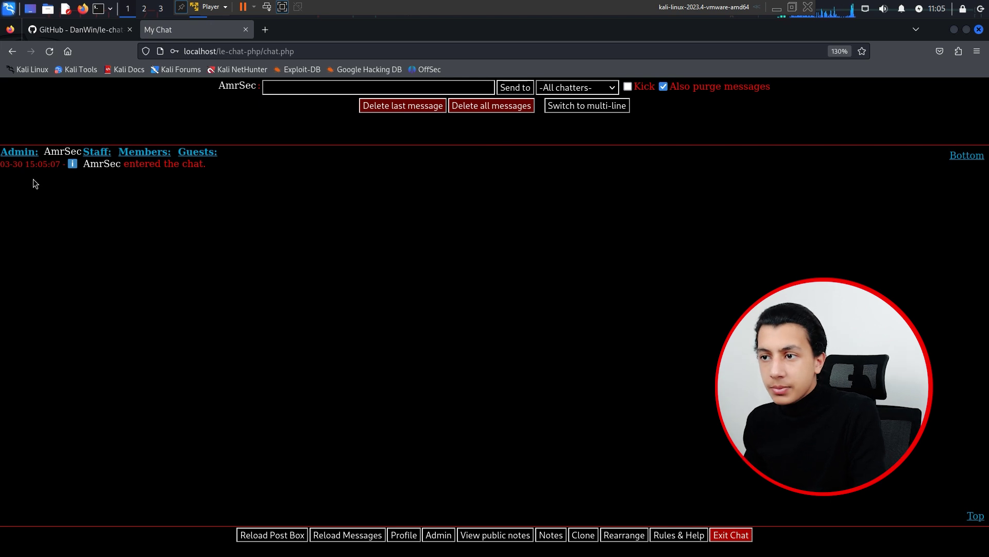
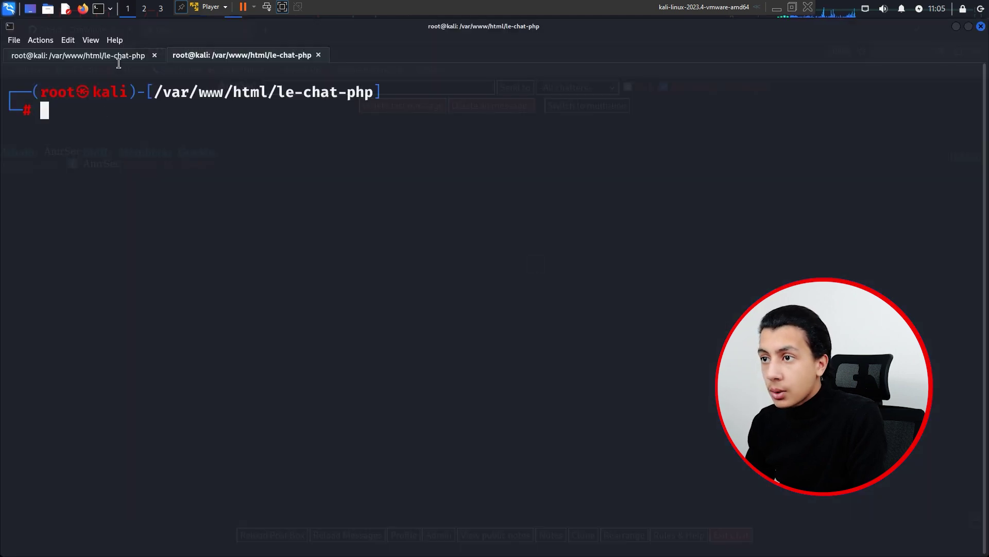
- Stop gedit in the first terminal session and list the chat folder's files
click(119, 61)
scroll(432, 349, down, 18)
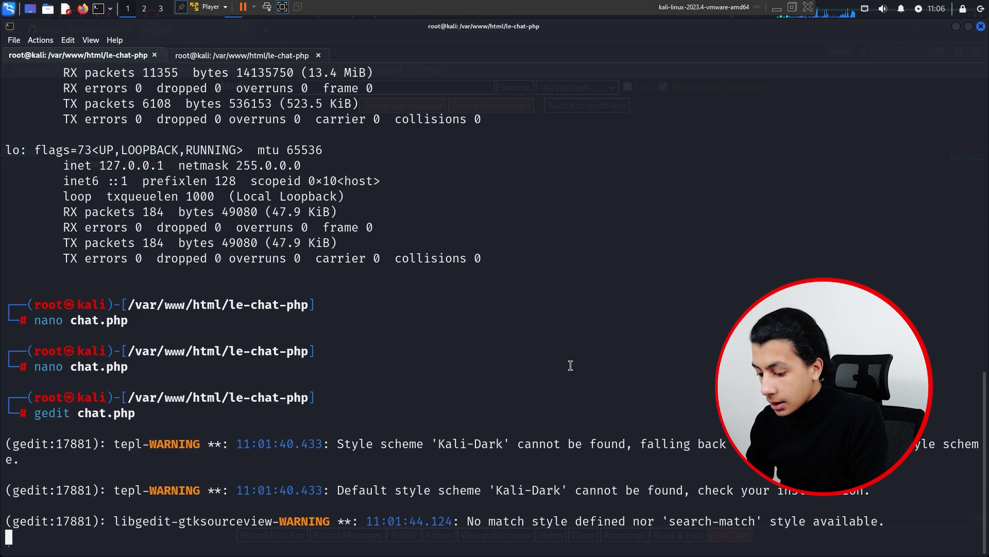
key(ctrl+c)
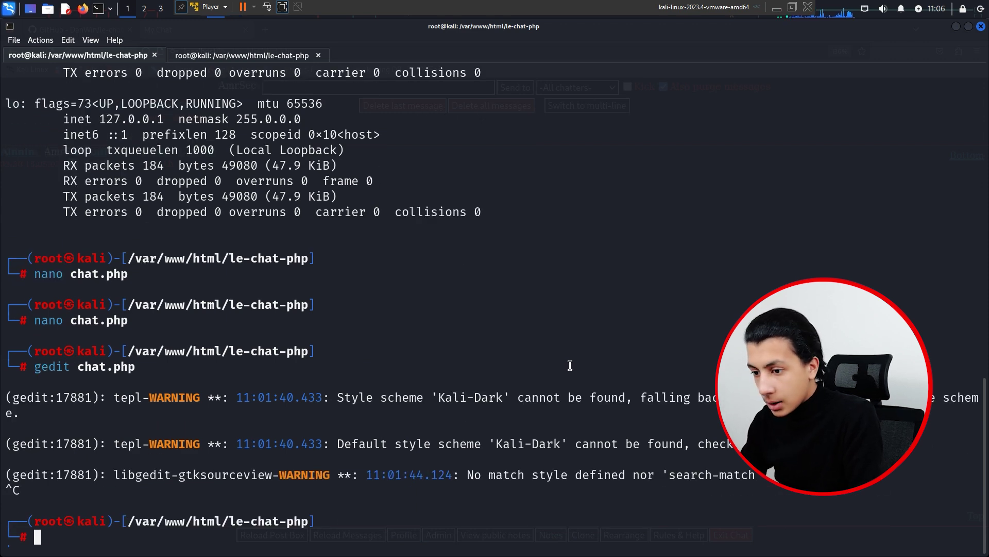
text(ls)
key(Return)
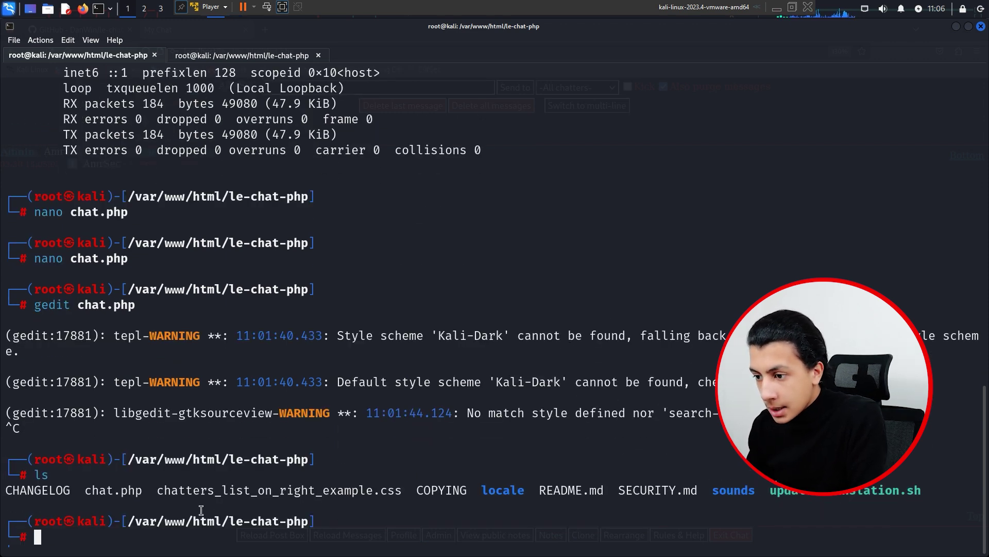
- Print chatters_list_on_right_example.css, copy its CSS rules and return to Firefox
drag(161, 491, 251, 492)
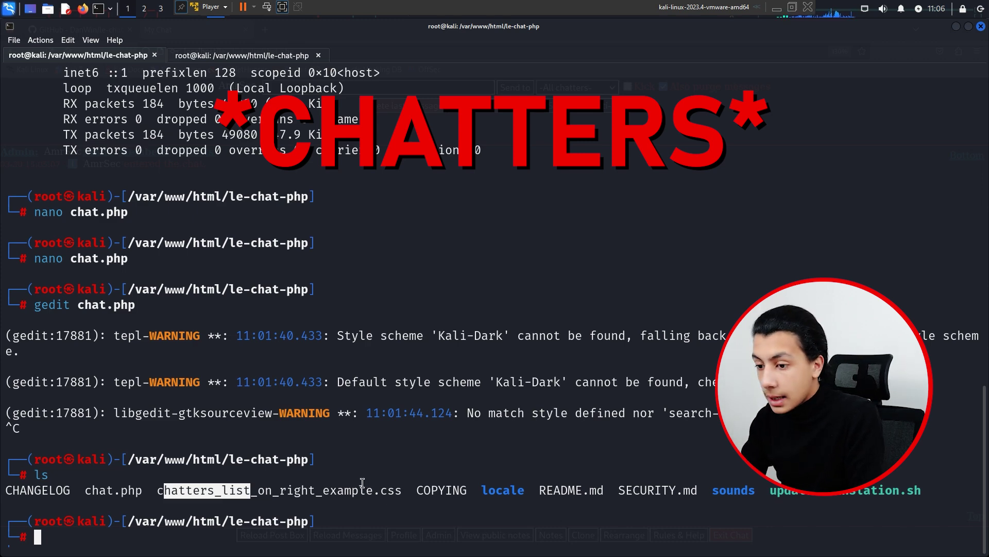
text(cat c)
key(Tab)
key(Tab)
key(Tab)
key(Tab)
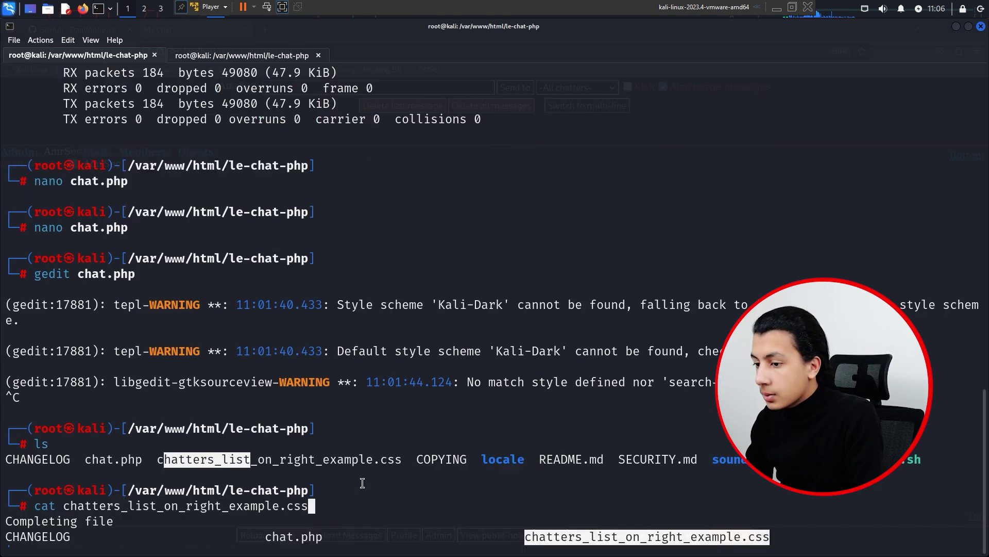
key(Return)
key(Return)
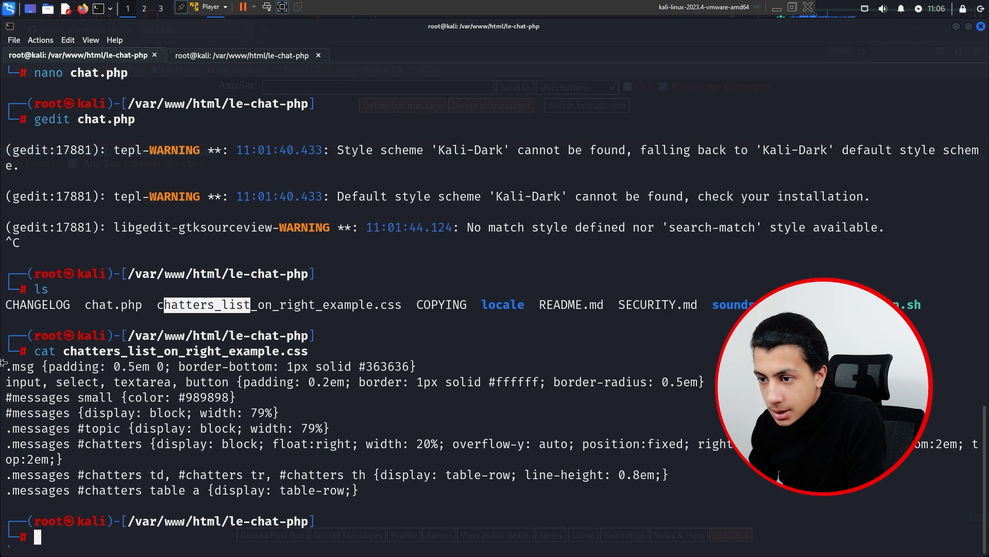
drag(4, 372, 364, 491)
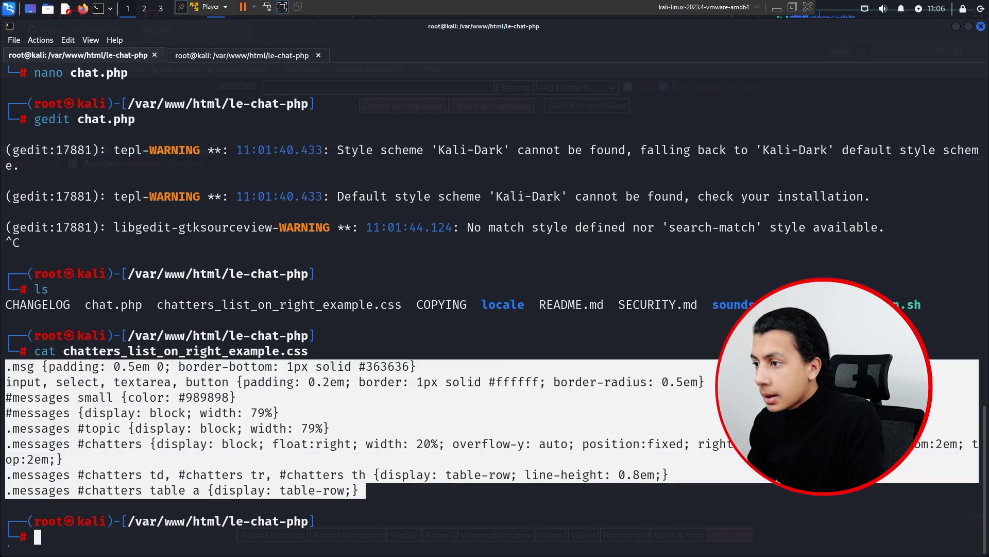
key(alt+Tab)
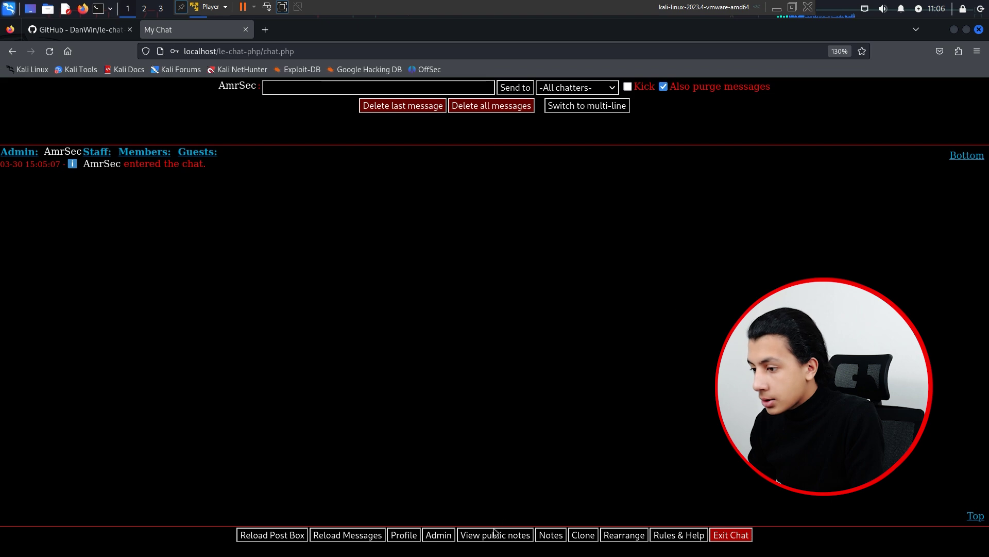
- Paste the copied chatters-list CSS into the CSS Style setting on the Setup page
click(438, 536)
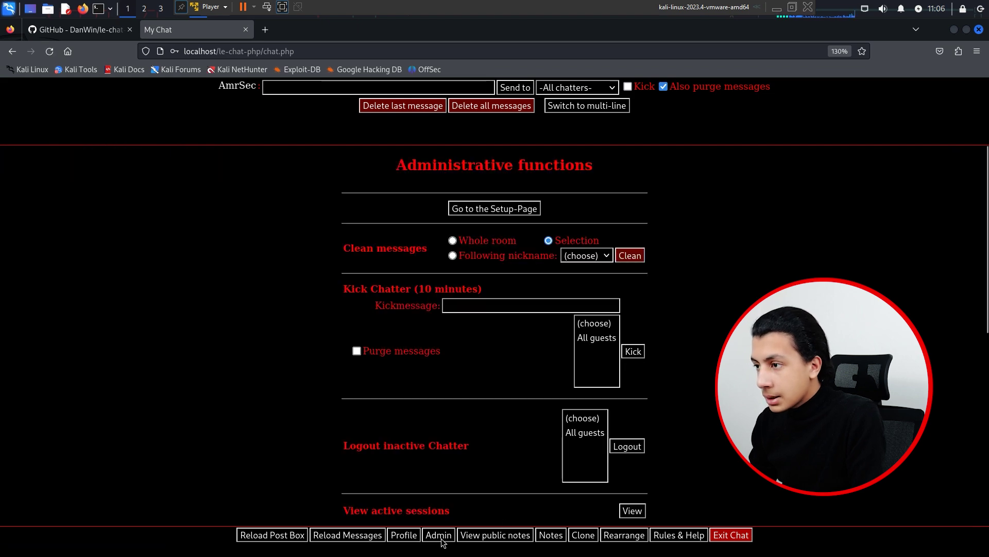
click(484, 209)
scroll(573, 269, down, 15)
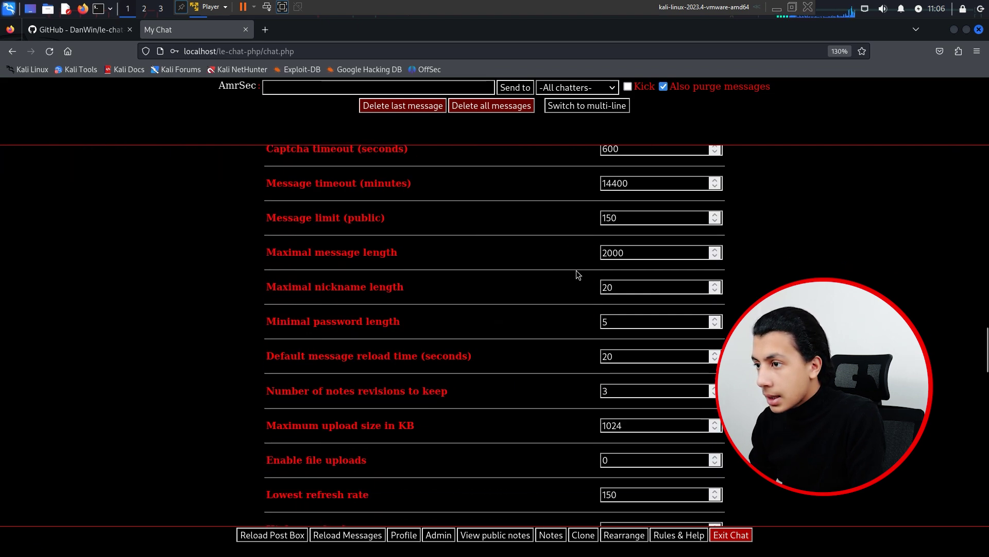
scroll(577, 270, up, 6)
click(497, 271)
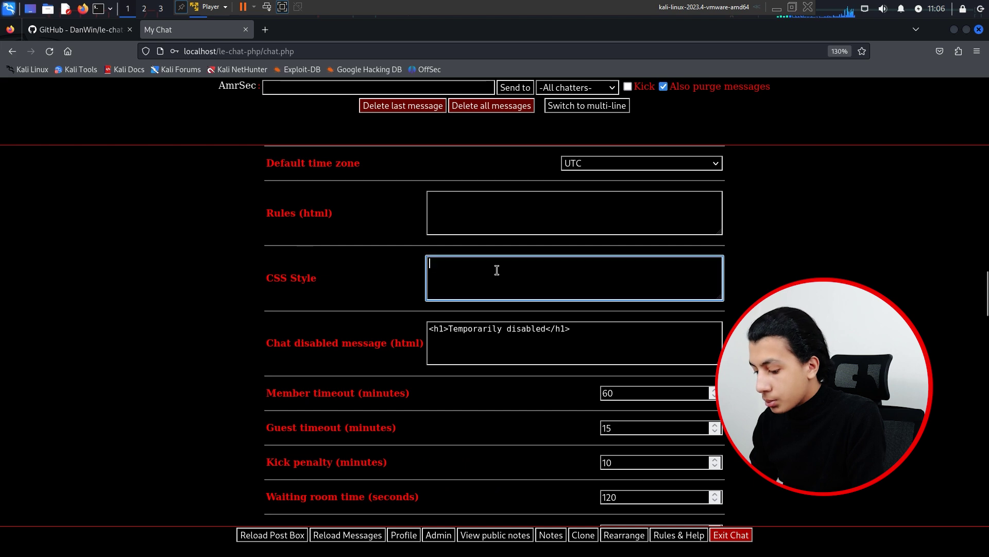
key(ctrl+v)
- Apply the setup changes and reload the chat messages
scroll(682, 306, down, 15)
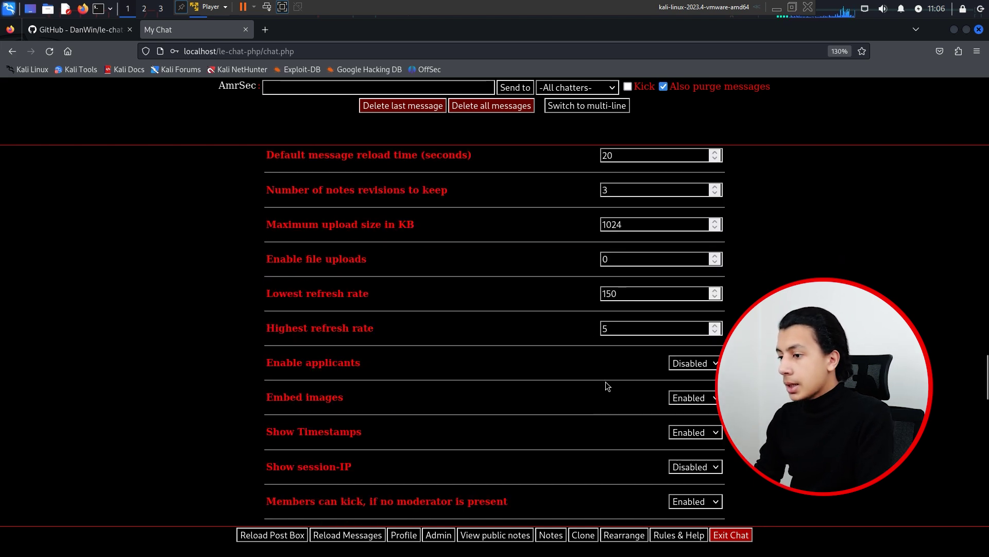
scroll(570, 398, down, 6)
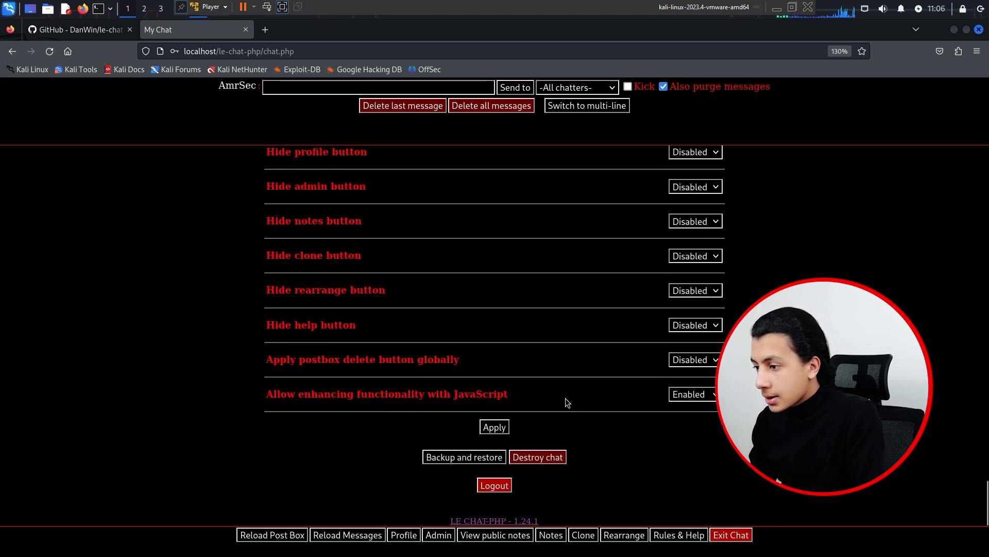
click(496, 424)
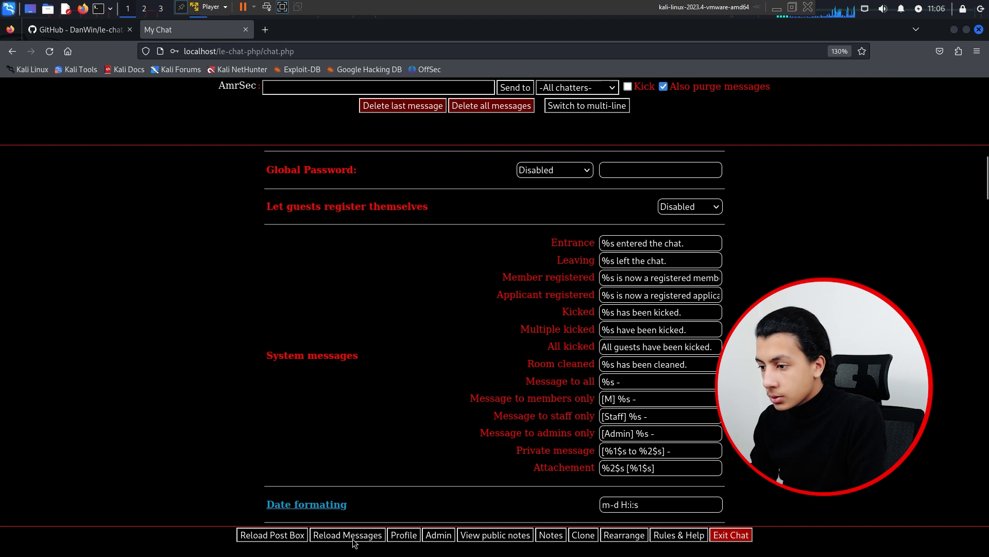
click(330, 535)
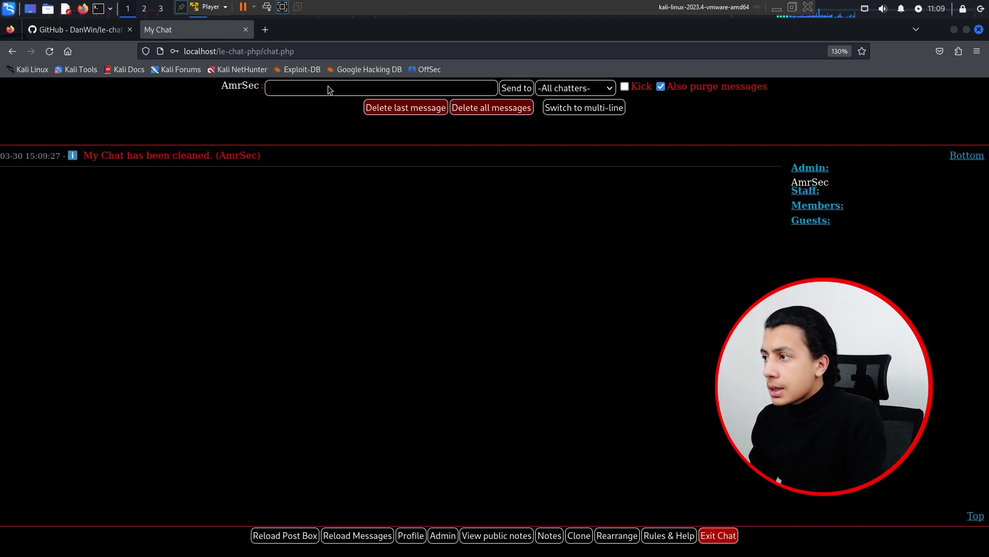
- On the Setup page, replace 'My' in the 'My Chat' name with 'AmrS…', then apply
click(445, 530)
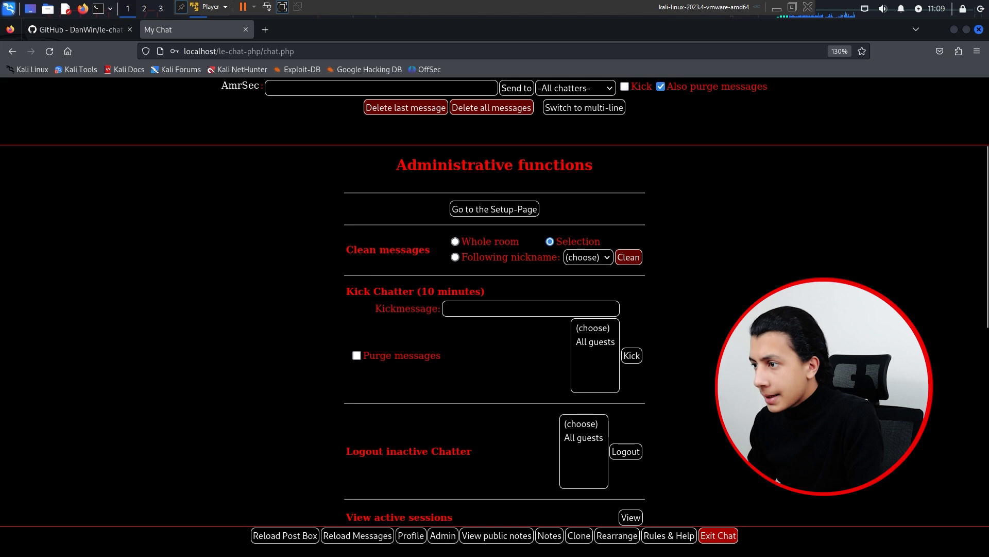
click(514, 211)
scroll(563, 197, down, 6)
scroll(563, 198, up, 3)
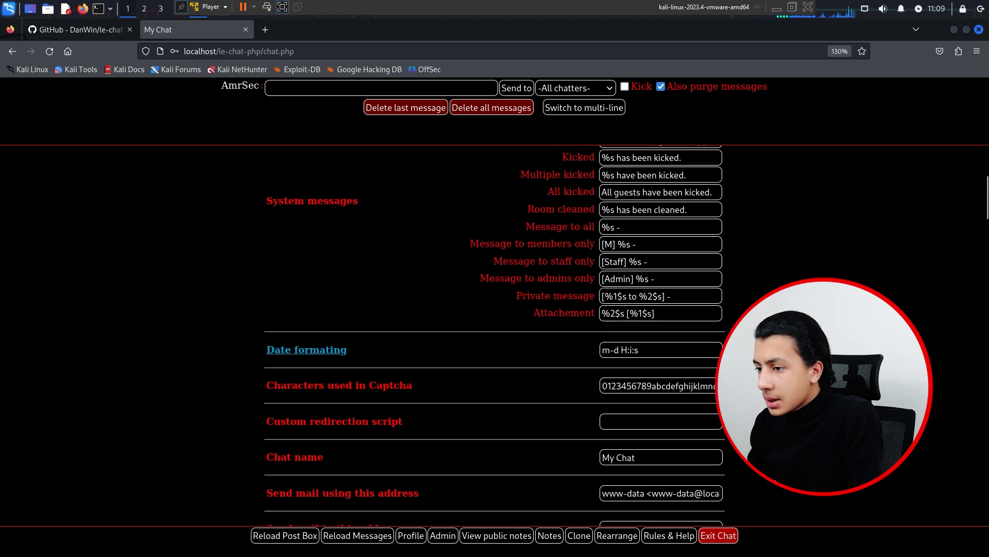
drag(236, 428, 583, 451)
double_click(607, 457)
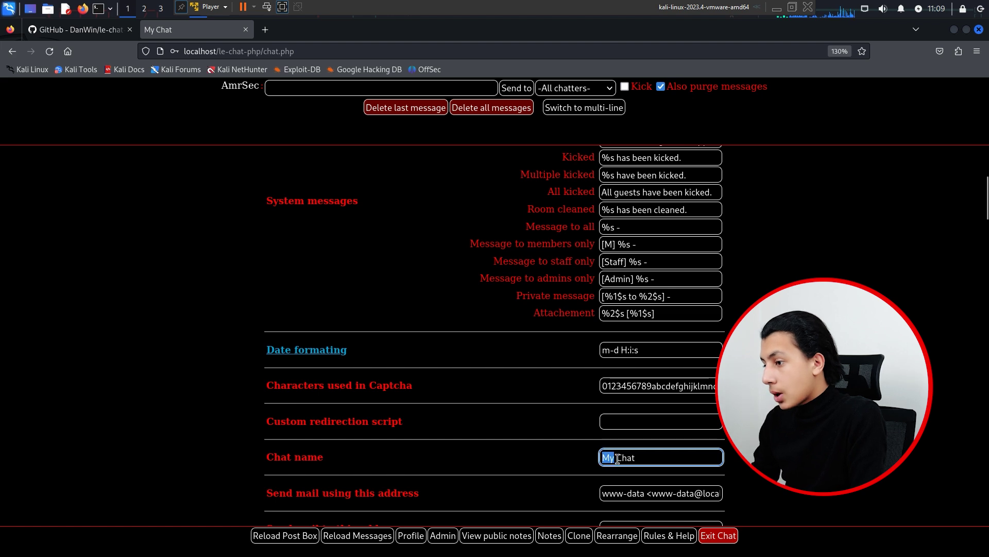
text(Amr)
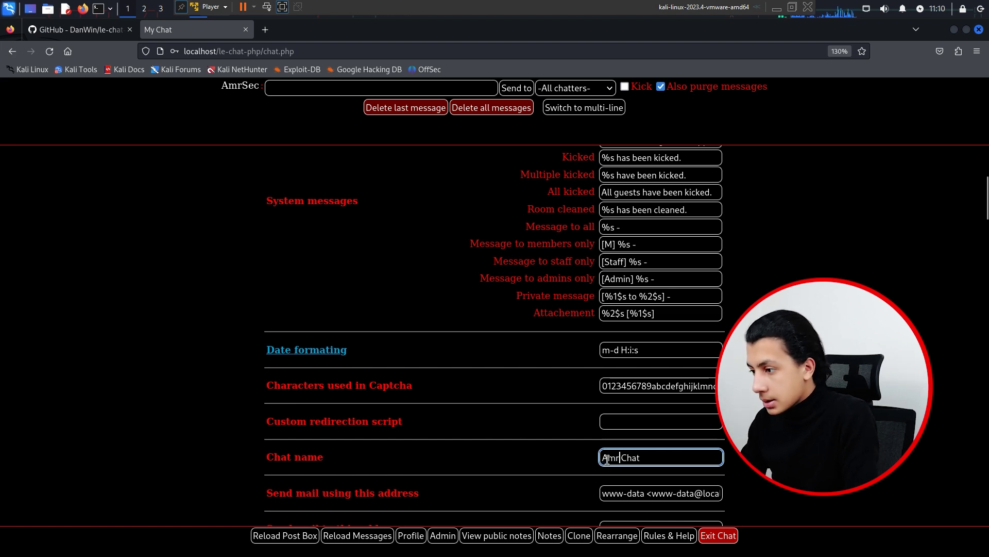
text(Sec)
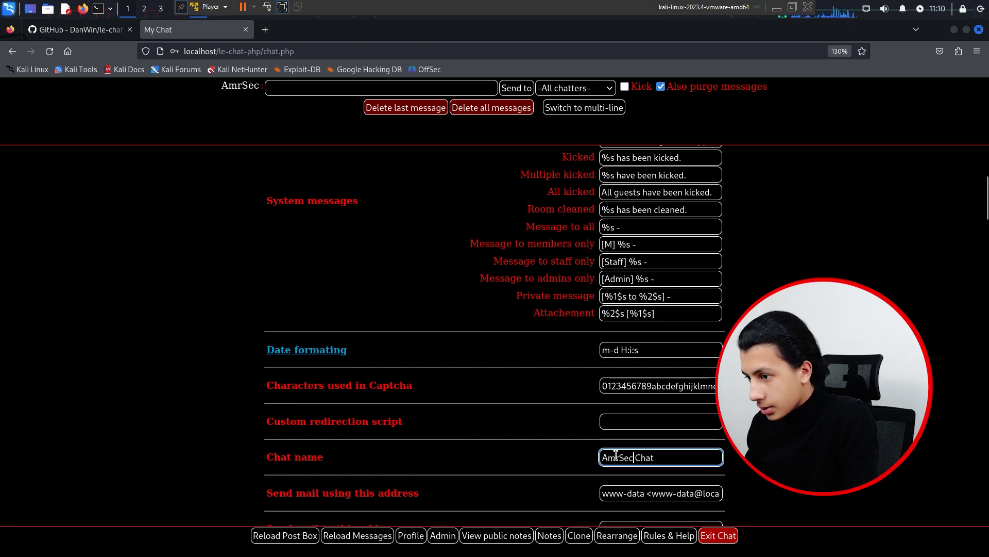
scroll(540, 410, down, 20)
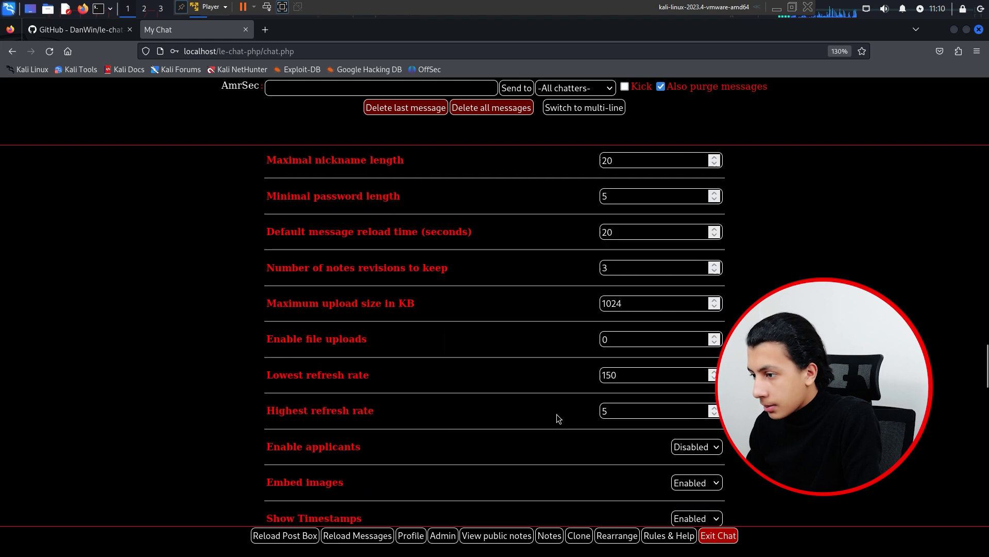
scroll(495, 433, down, 1)
click(504, 424)
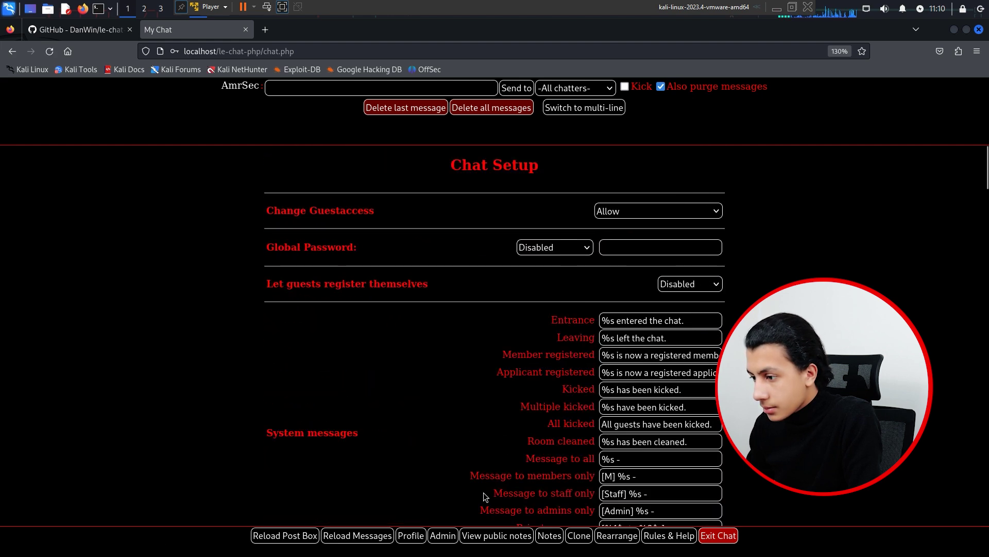
- Return to the room's message view, then go back to the root terminal
click(371, 535)
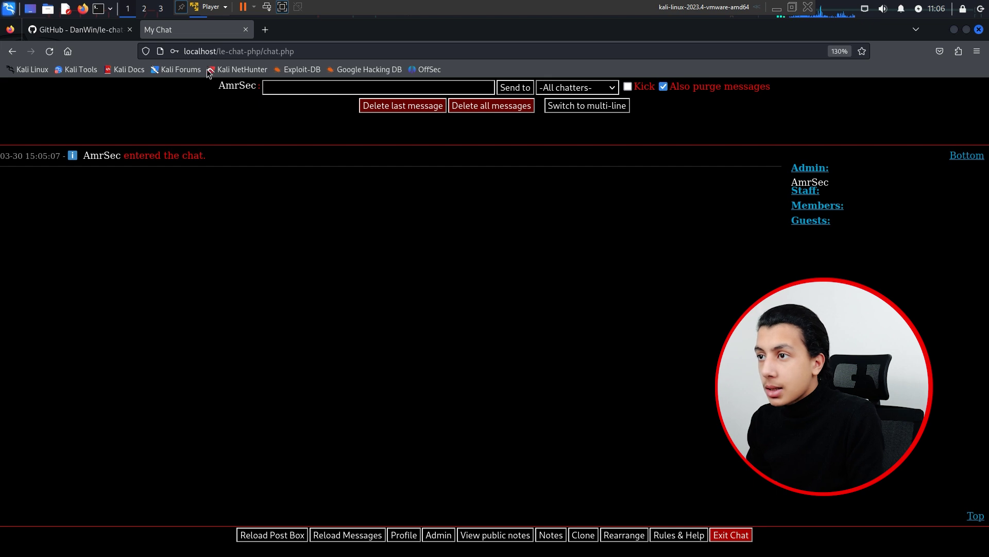
key(Num_Lock)
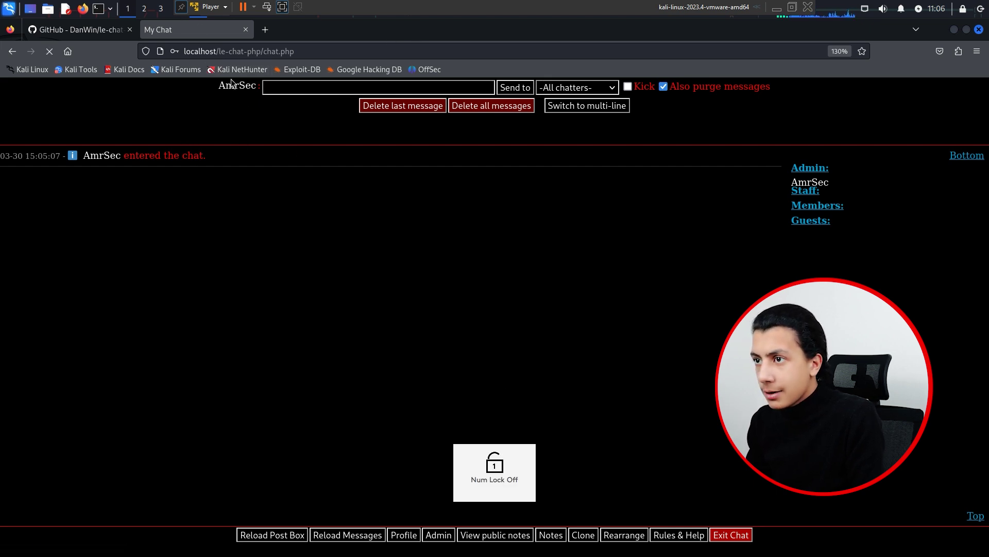
key(alt+Tab)
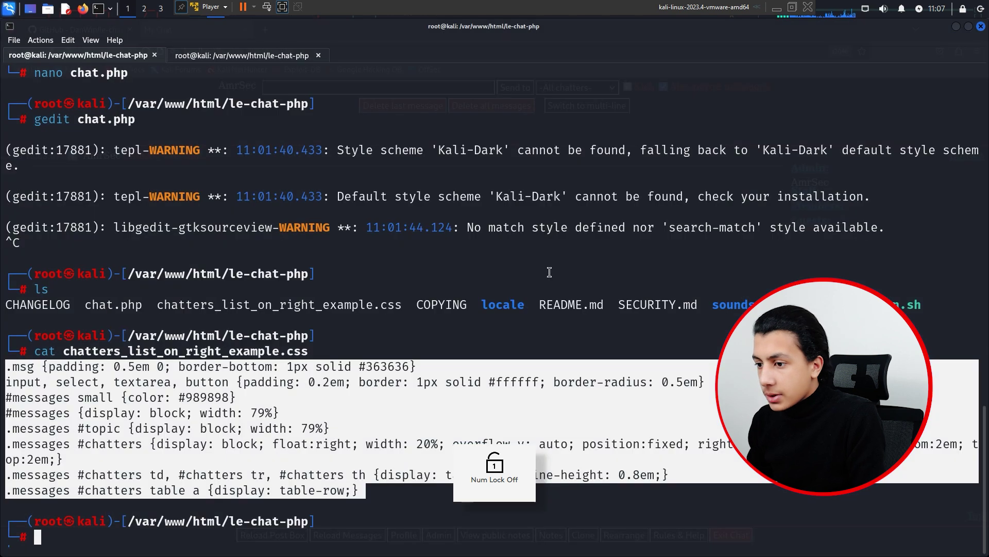
- Run ifconfig and copy the eth0 address 192.168.247.130
click(384, 384)
text(ifconf)
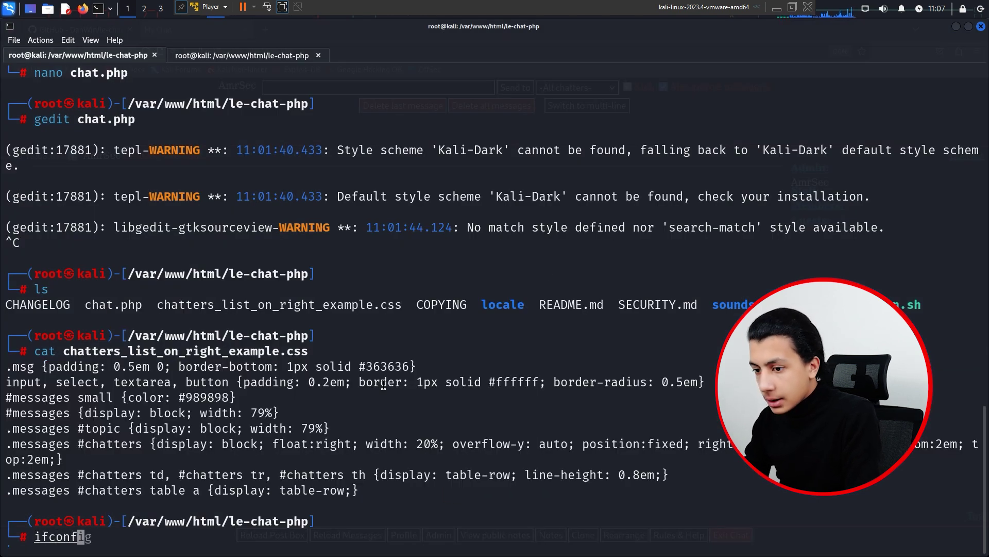
text(ig)
key(Return)
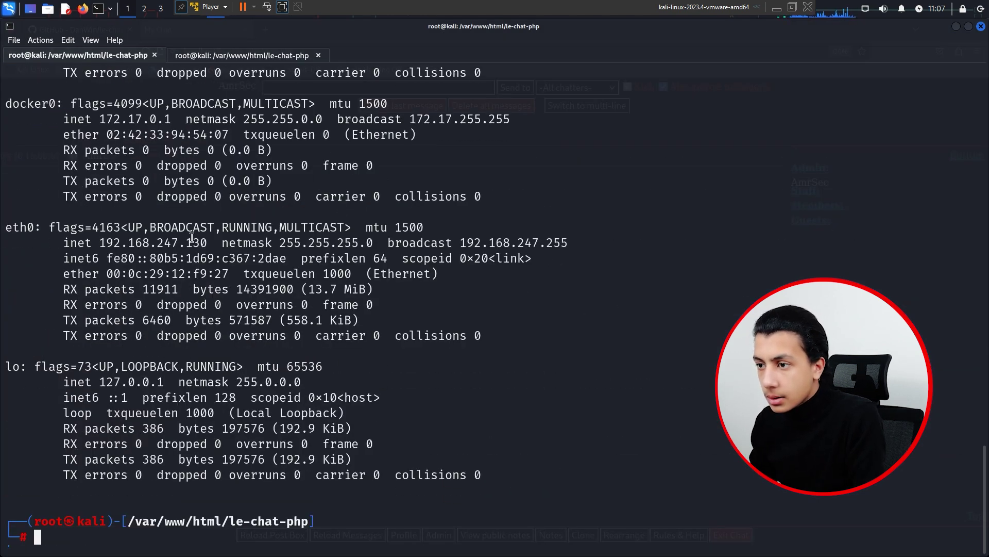
double_click(192, 241)
right_click(191, 238)
click(214, 249)
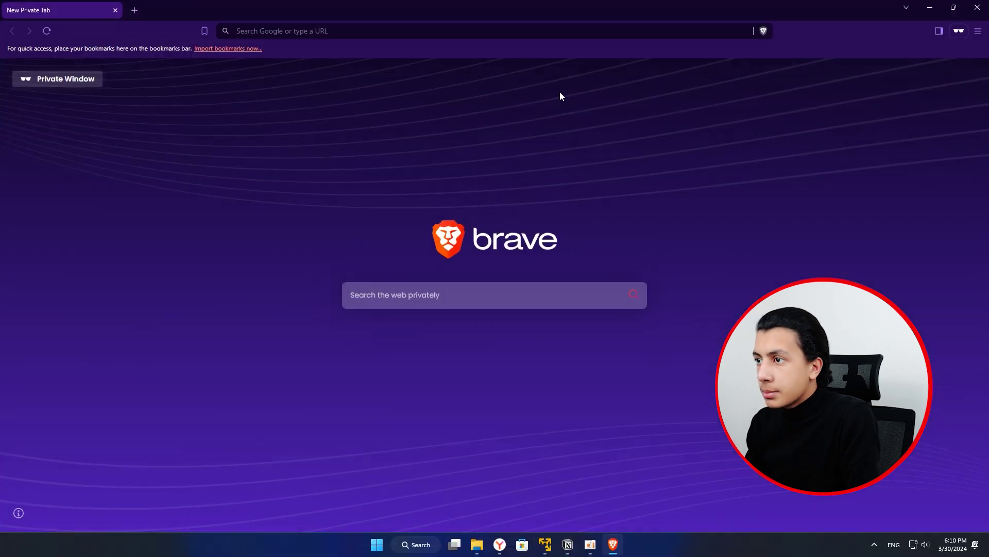
click(392, 31)
- Open the chat at 192.168.247.130/le-chat-php/chat.php in Brave and zoom in twice
key(ctrl+v)
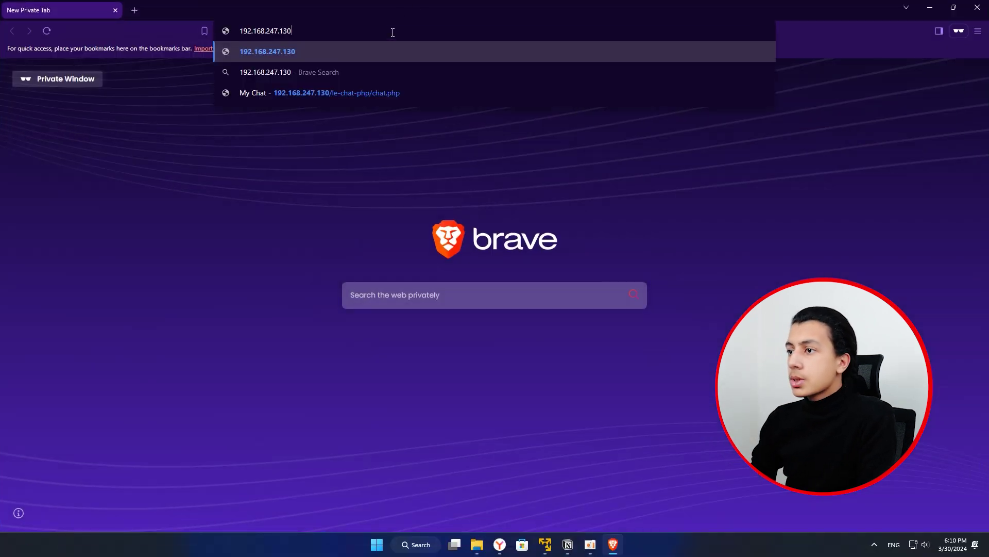
click(390, 93)
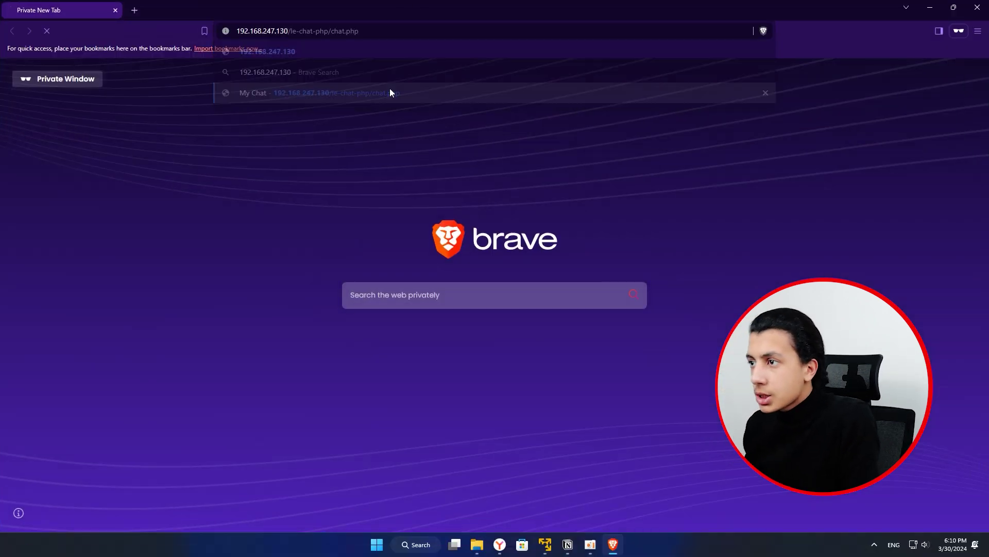
key(ctrl+plus)
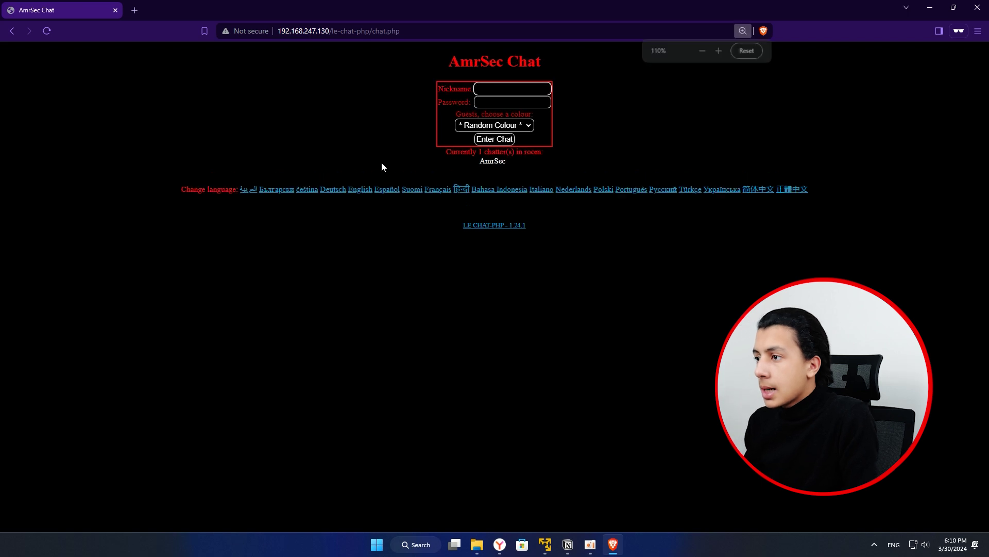
key(ctrl+plus)
- Enter the chat as a guest with a nickname, password and Lime green colour
click(512, 100)
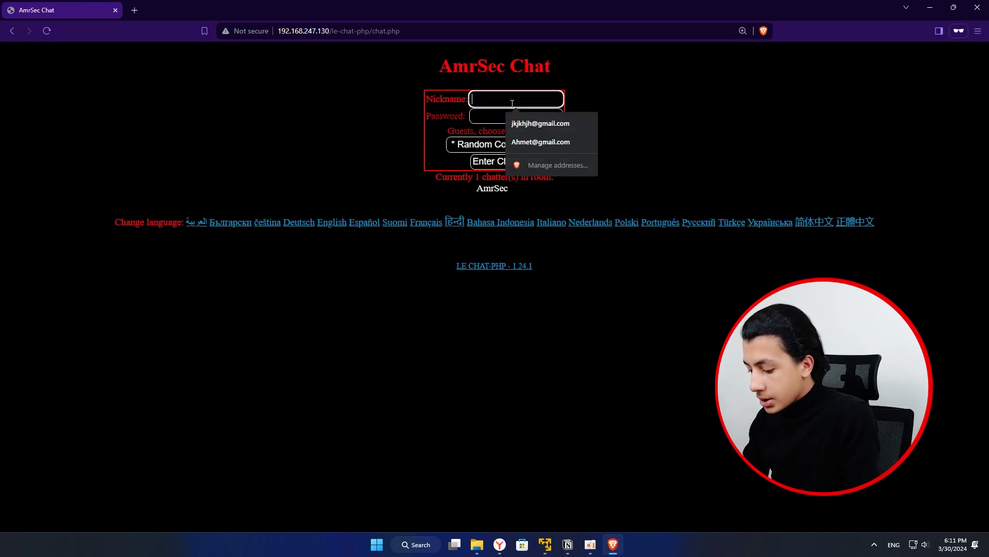
text(John)
key(Tab)
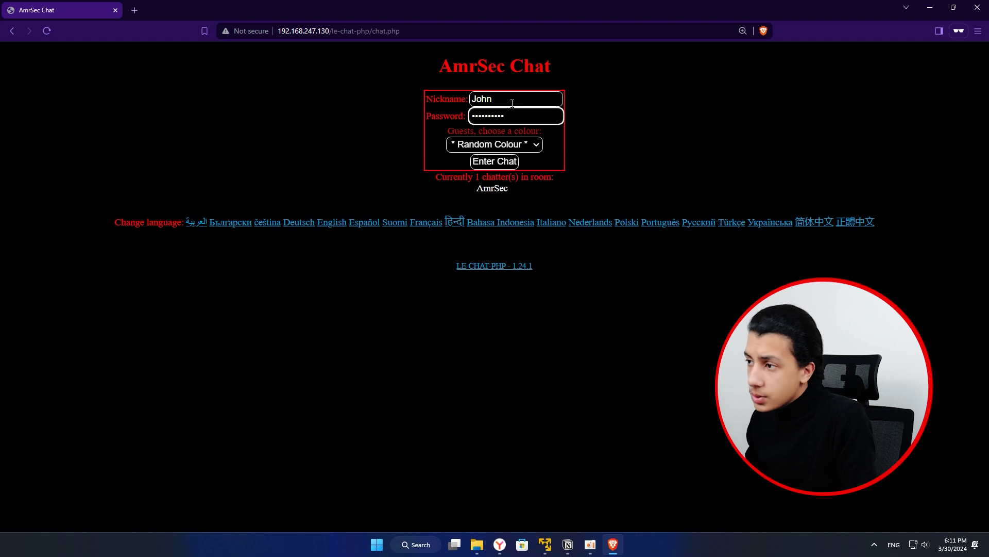
click(531, 143)
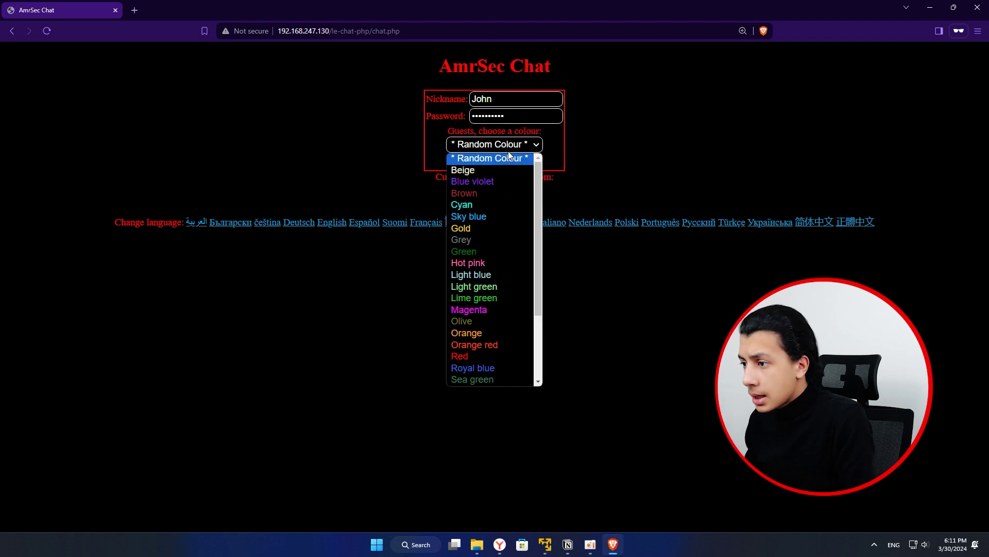
click(492, 298)
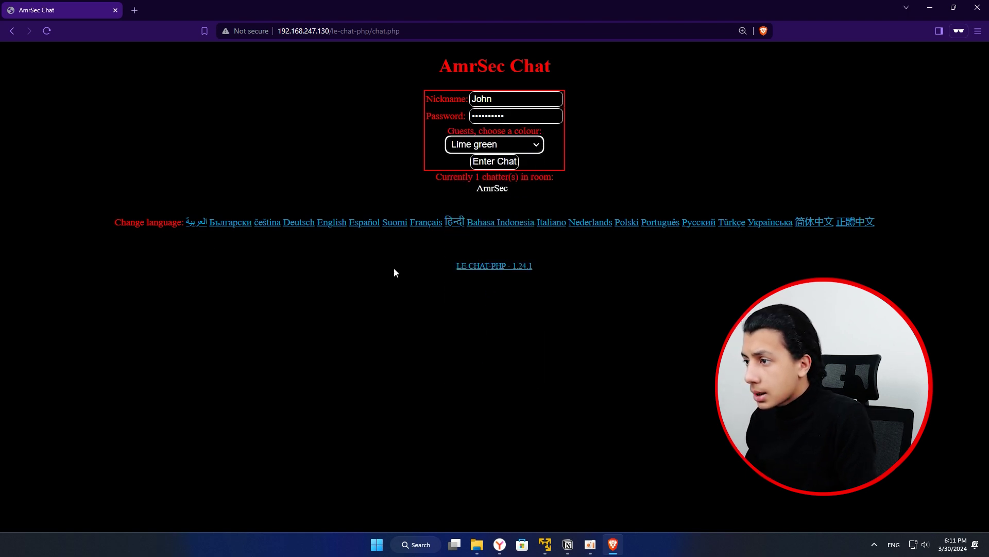
click(475, 161)
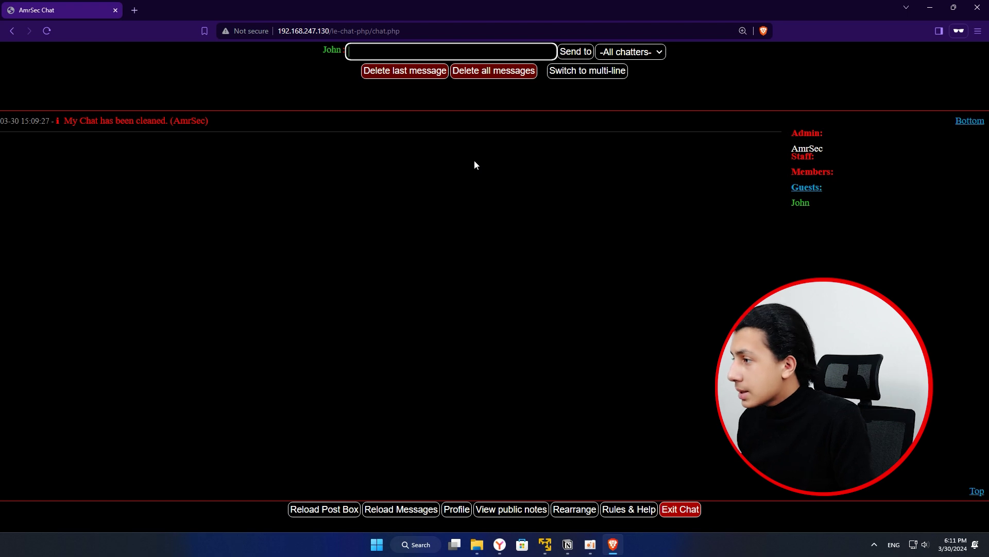
- Select the cleaned-chat notice and the Members and Guests entries, then clear the selection
triple_click(779, 129)
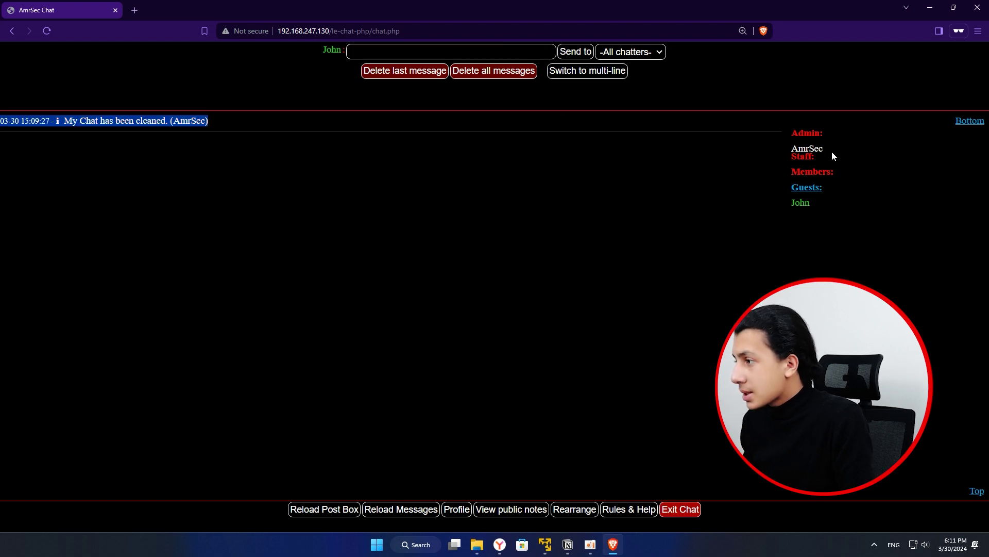
drag(831, 155, 887, 168)
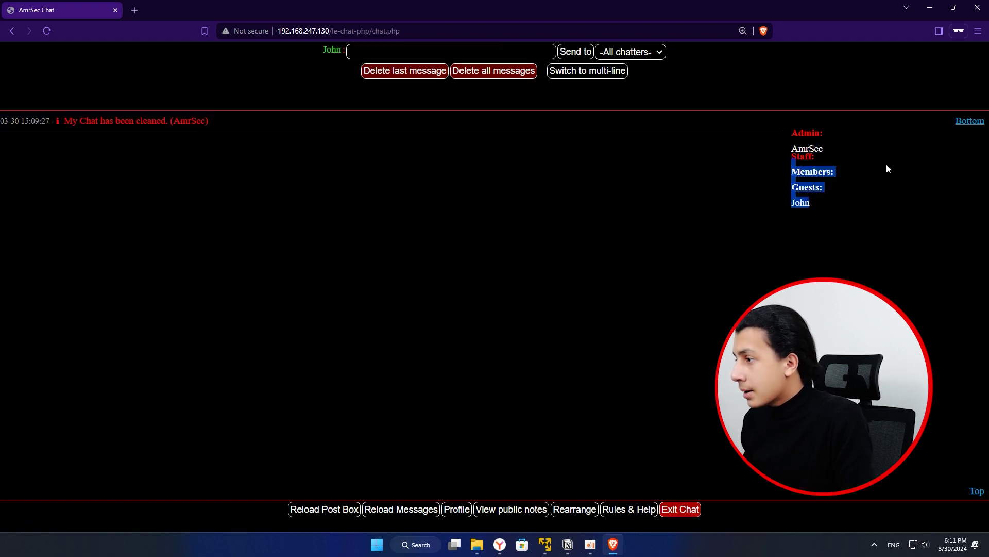
click(757, 188)
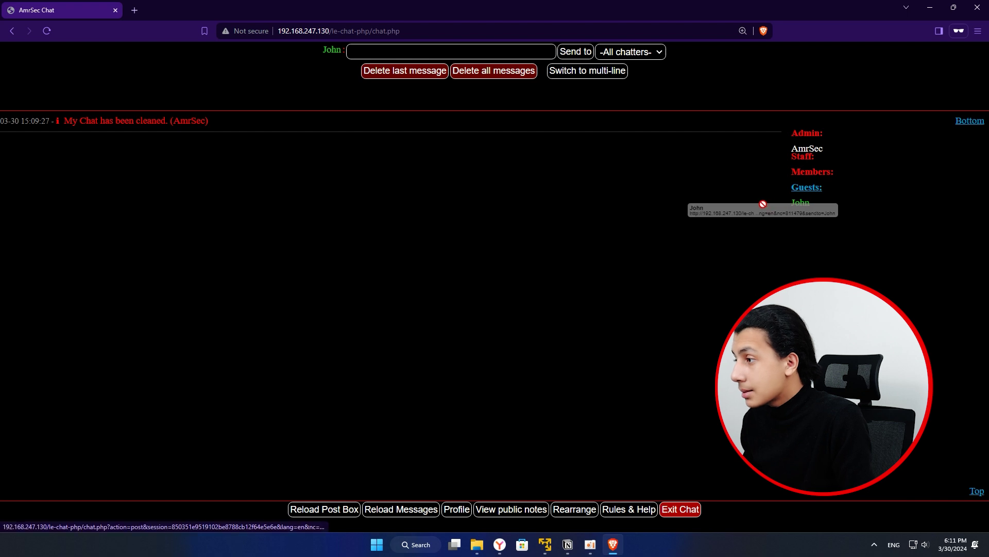
- Post the message 'Hey!' to the room as the guest
click(448, 51)
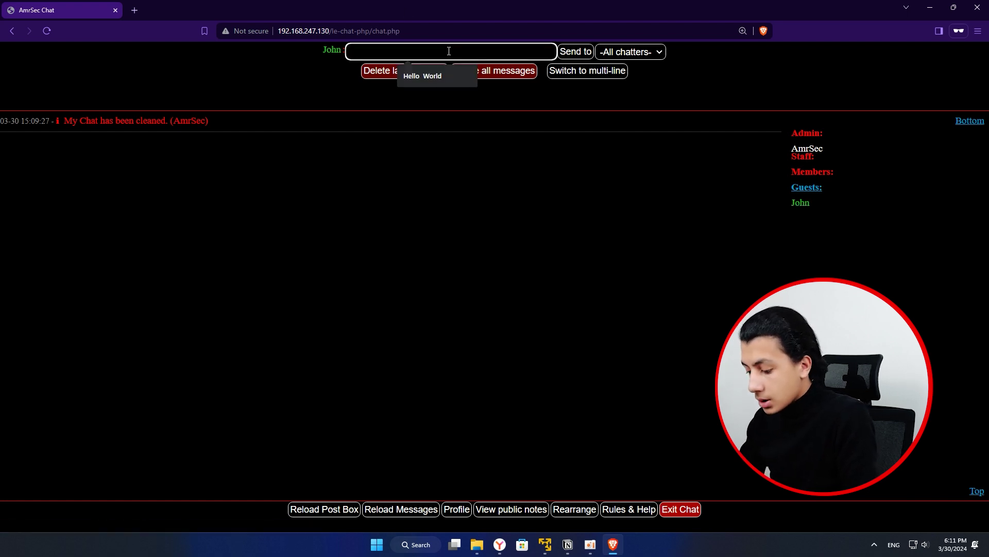
text(Hey!)
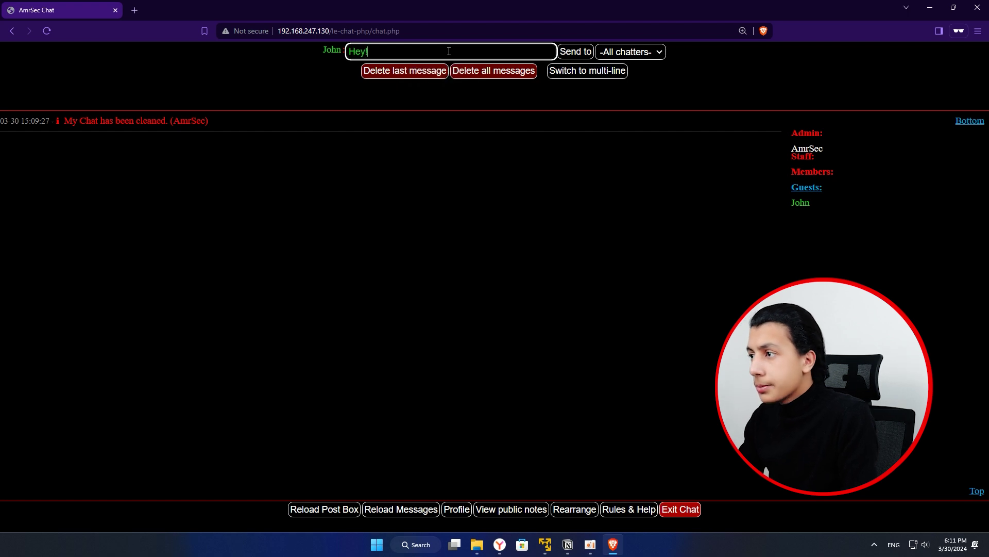
key(Return)
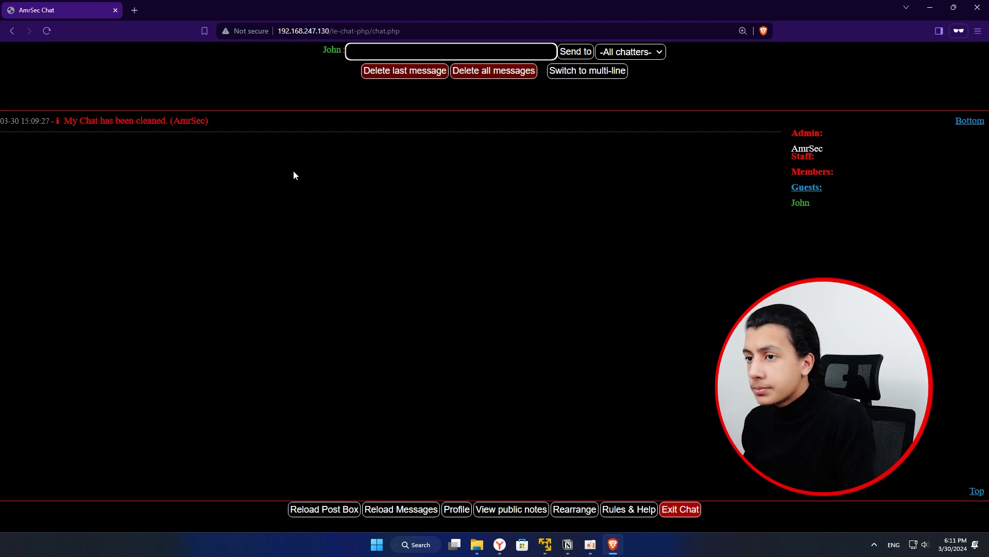
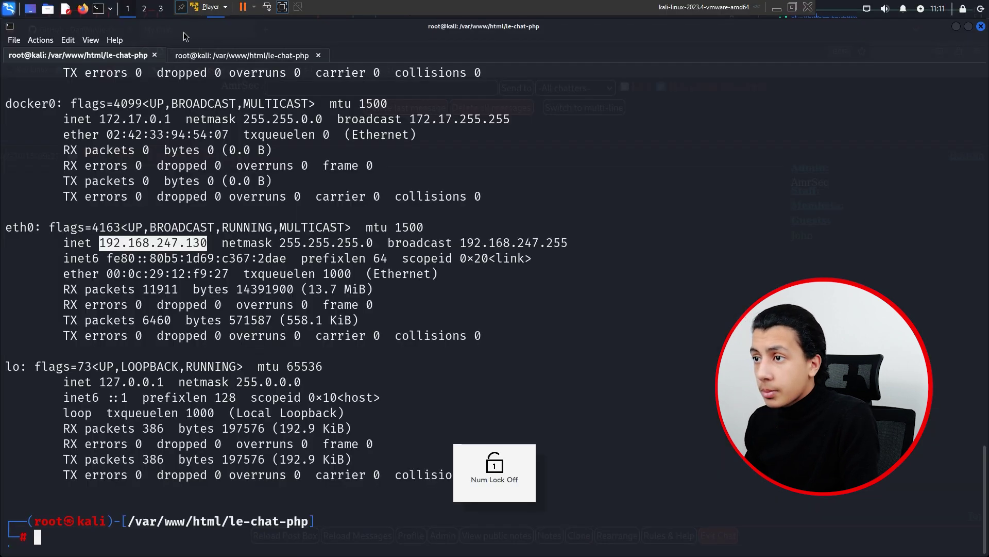
- Switch from the Kali terminal back to the Firefox window showing the My Chat page
key(alt+Tab)
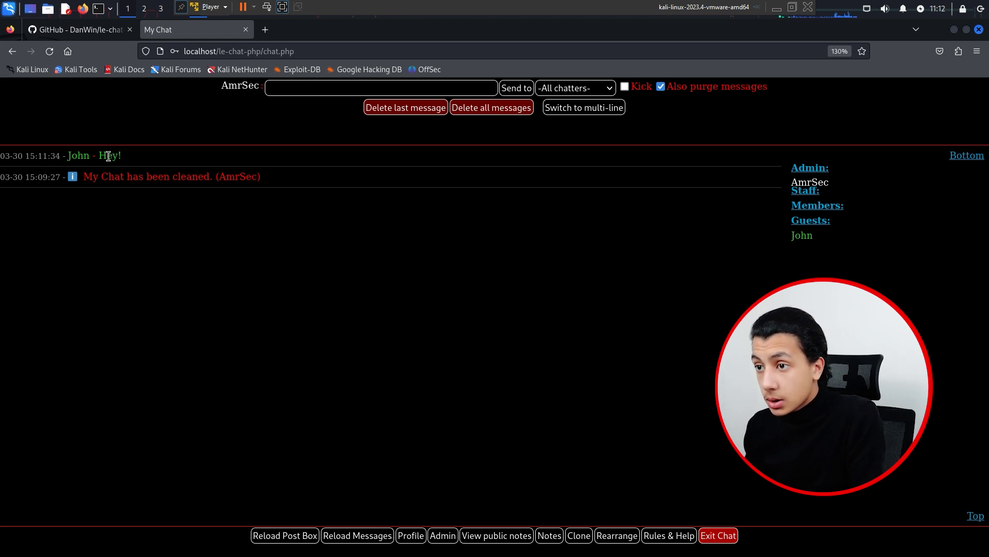
- Select guest John as the target chatter in the user list
drag(153, 157, 73, 158)
click(73, 157)
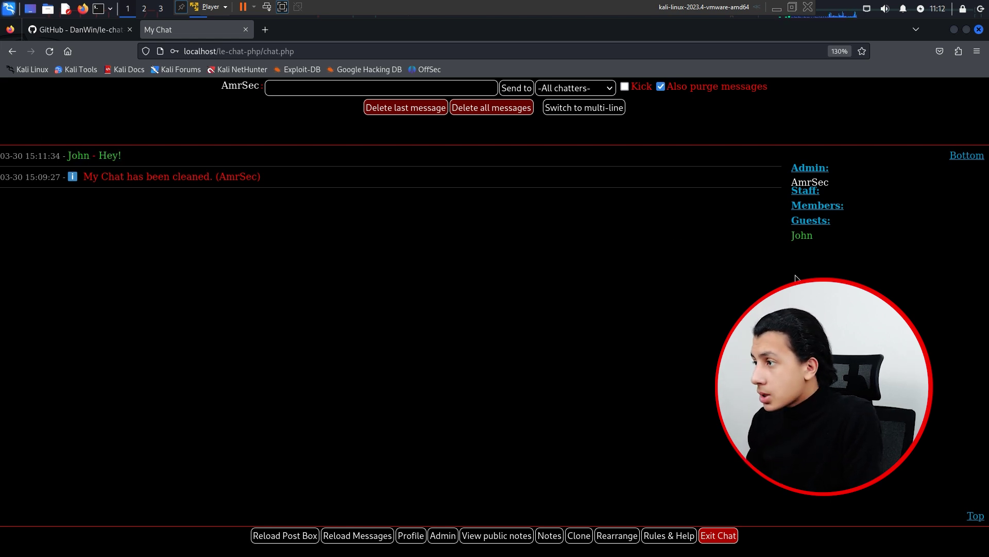
click(801, 235)
click(624, 86)
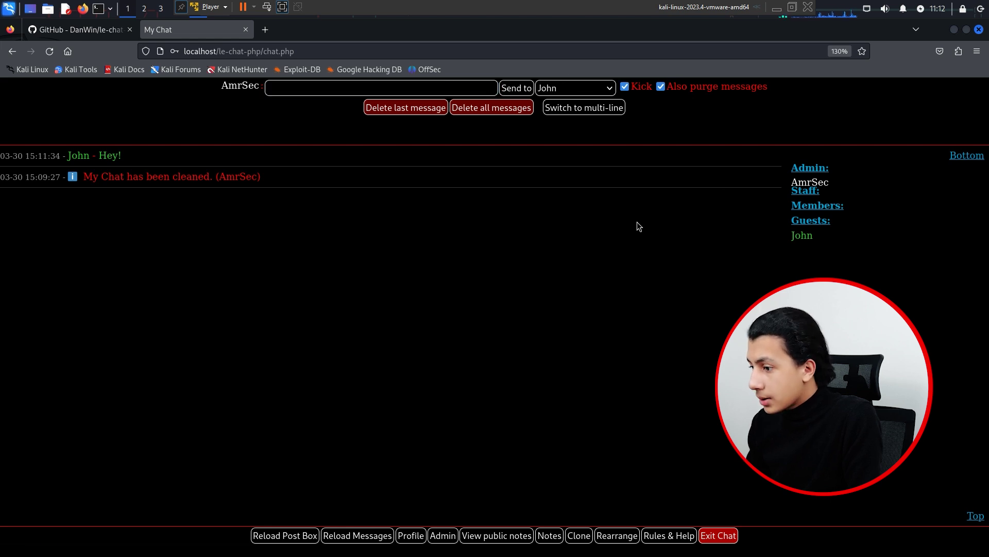
- Register John as a member with the Admin panel's Register Guest option
click(449, 536)
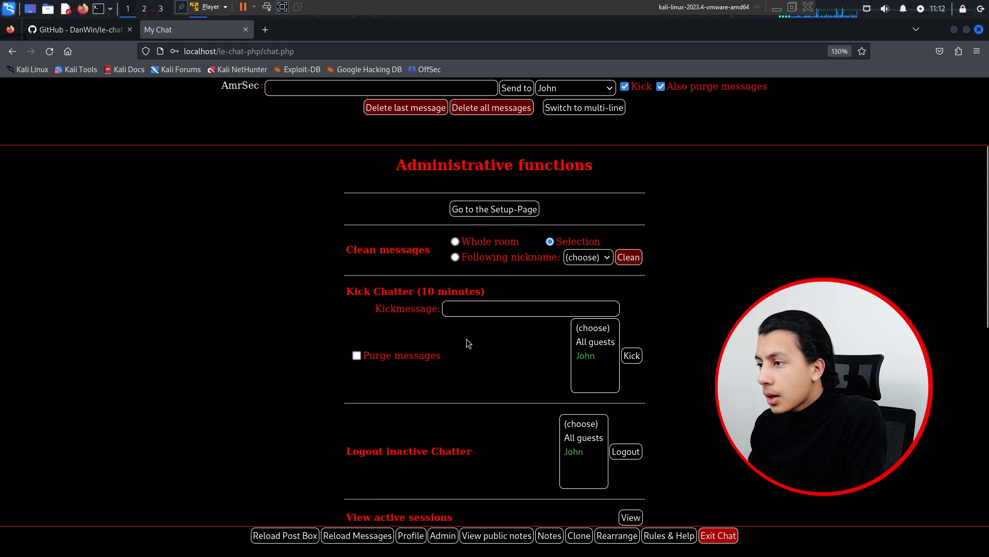
scroll(466, 339, down, 5)
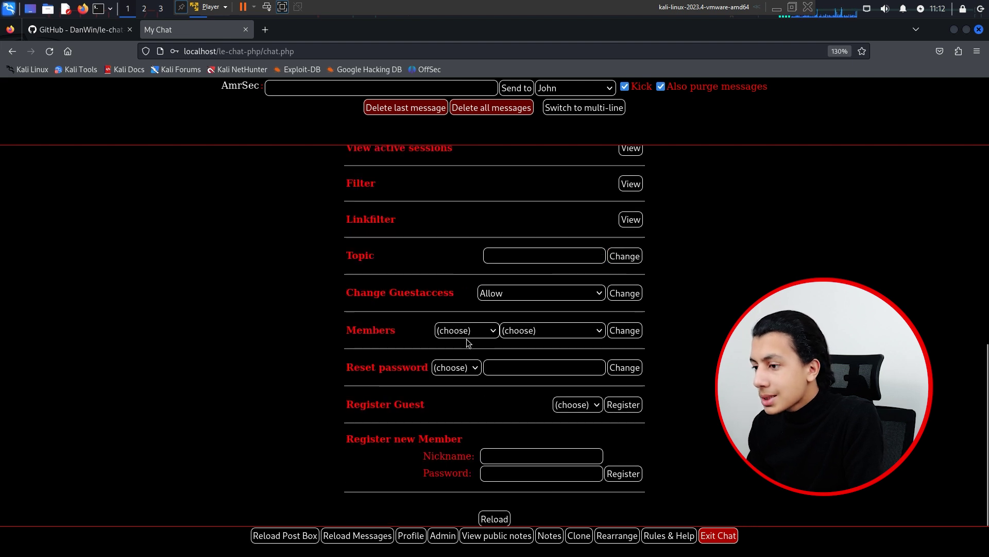
click(576, 405)
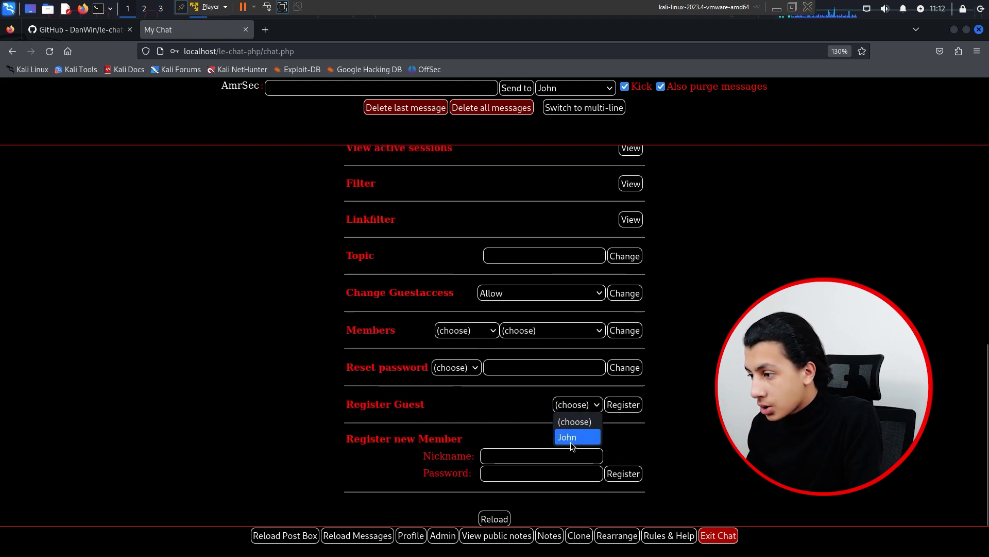
click(569, 438)
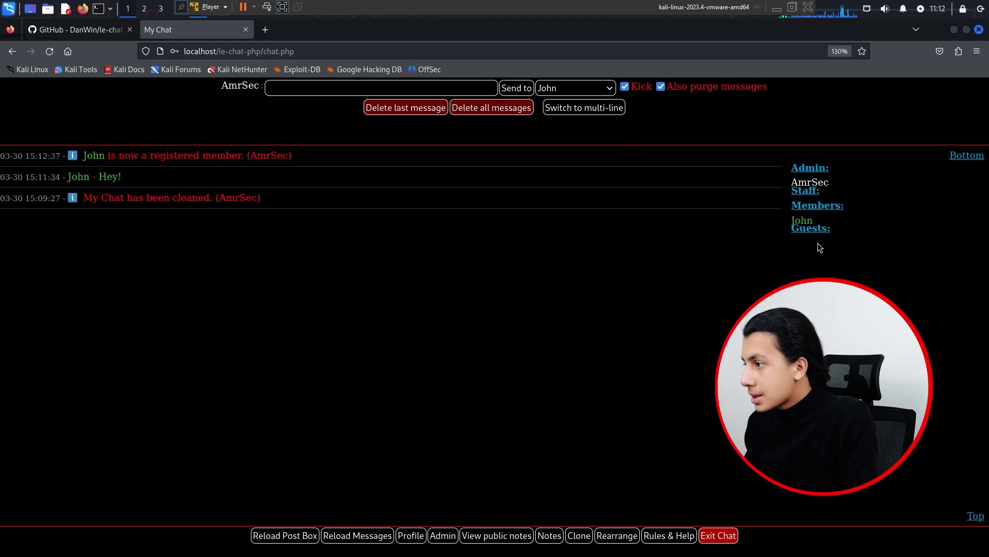
drag(820, 221, 744, 222)
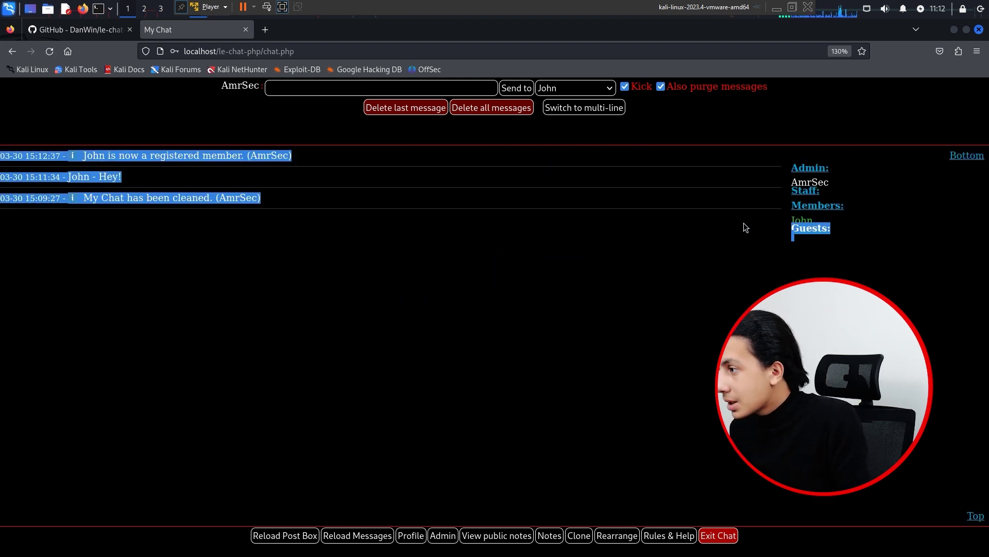
click(722, 286)
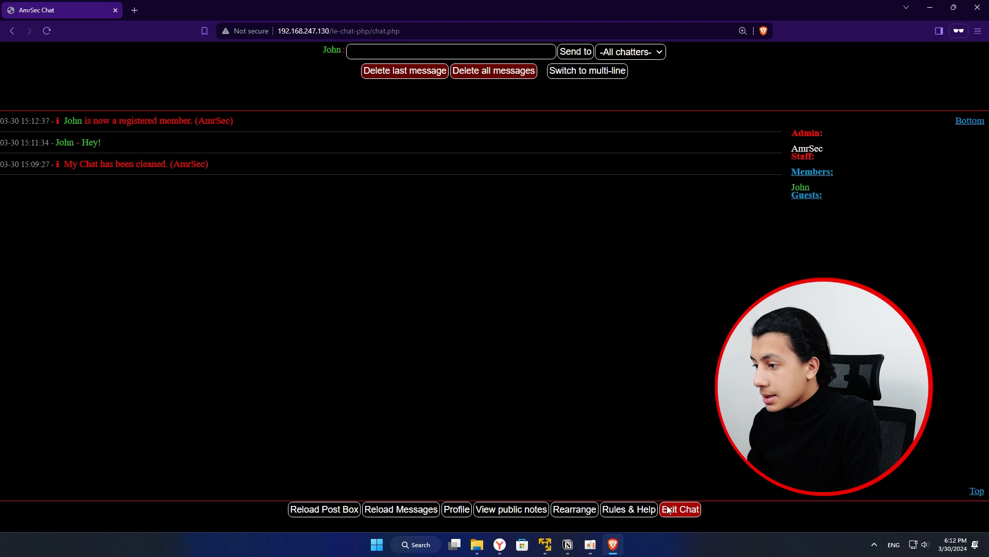
- Exit the chat as John and enter the nickname John on the AmrSec Chat login page
click(668, 510)
click(487, 98)
click(524, 95)
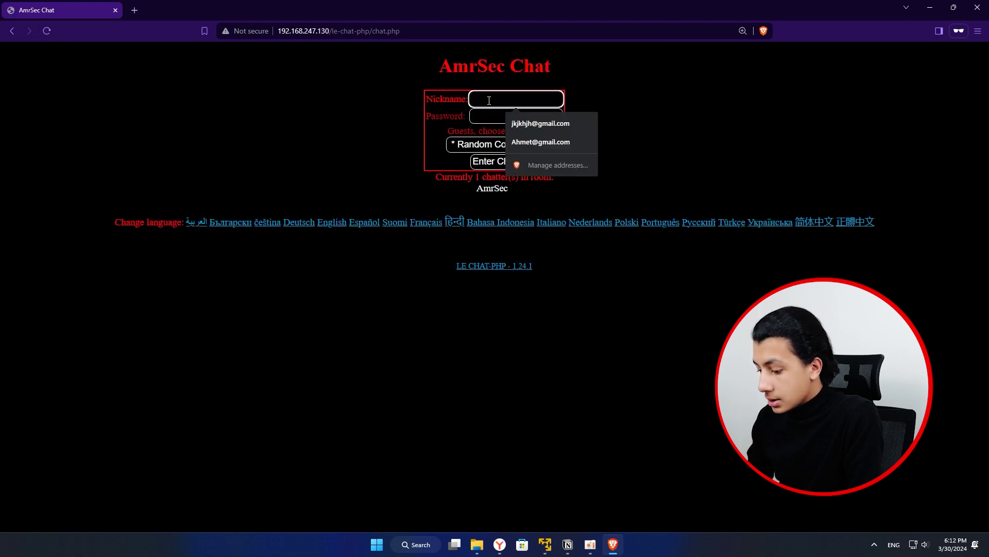
text(G)
key(BackSpace)
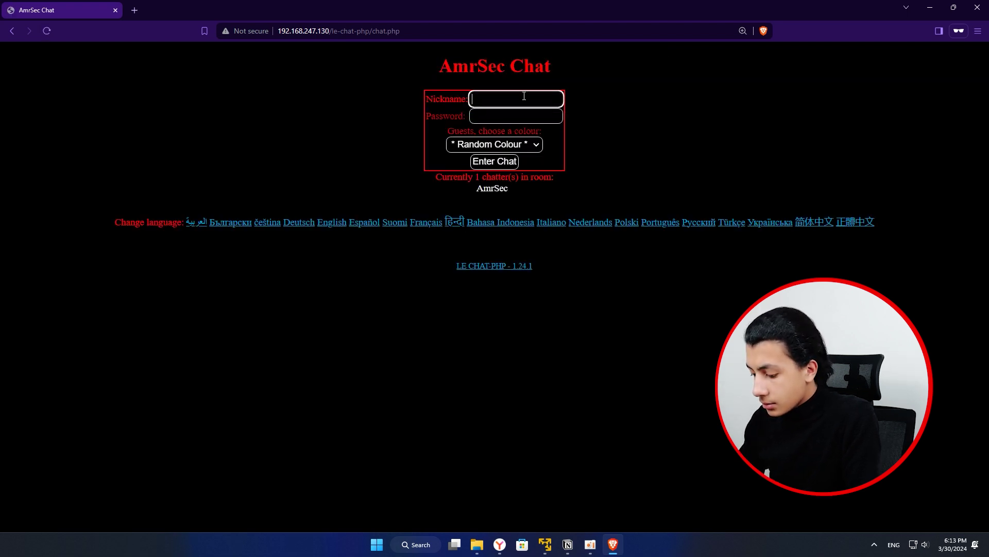
text(John)
key(Tab)
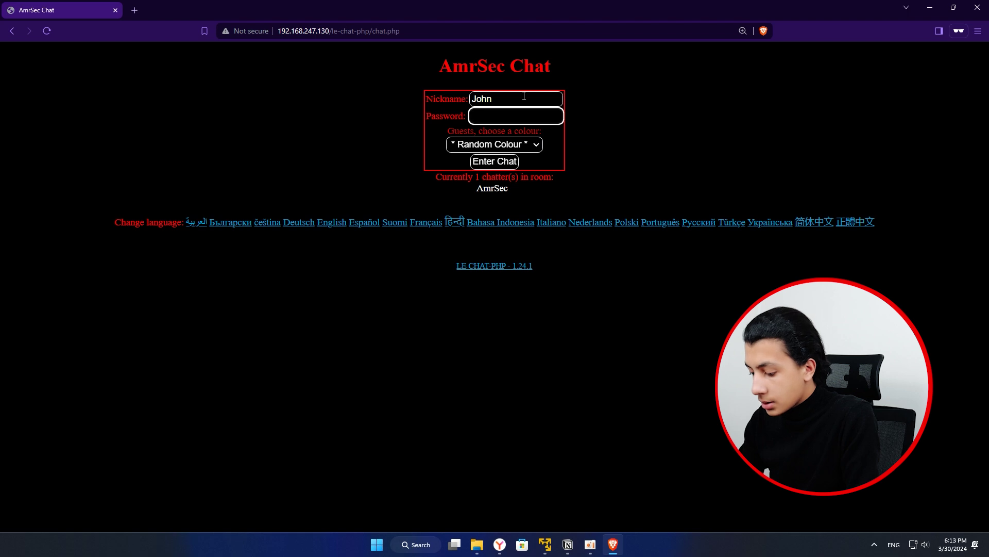
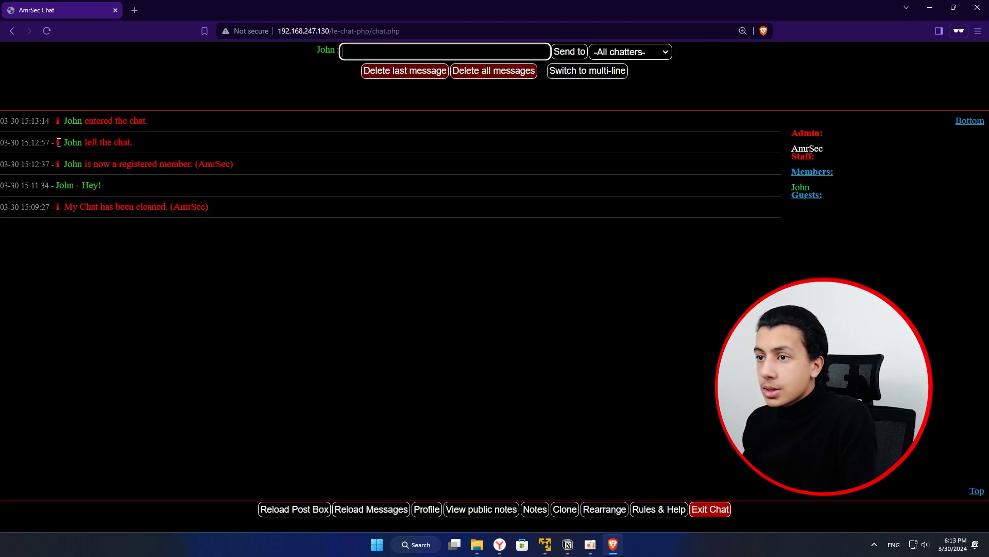
- Highlight the member's entered-chat and registration notices and the member list, then deselect
drag(63, 120, 181, 118)
drag(72, 164, 278, 171)
drag(789, 212, 573, 144)
click(573, 145)
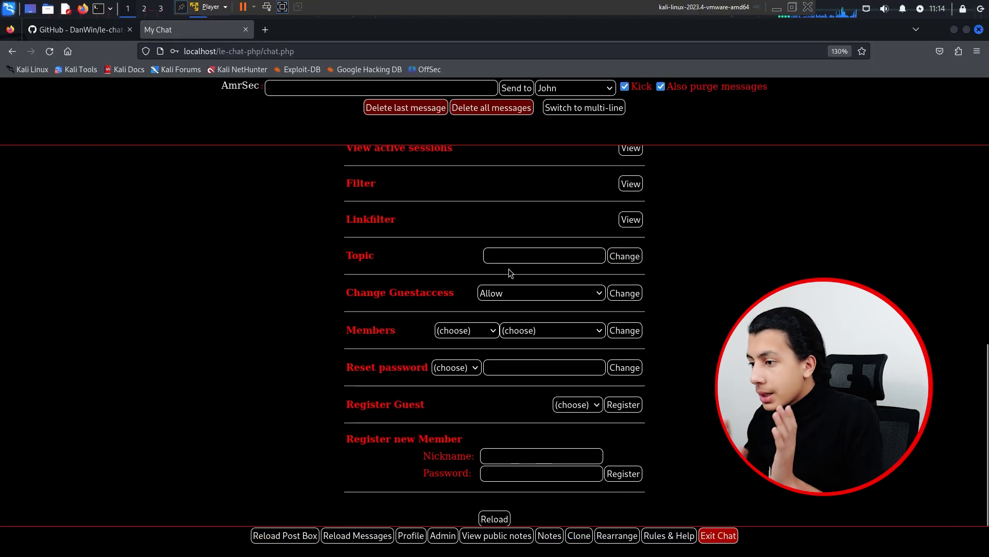
- Choose the test member in Members management and leave the role dropdown unset
click(438, 331)
click(459, 379)
click(550, 330)
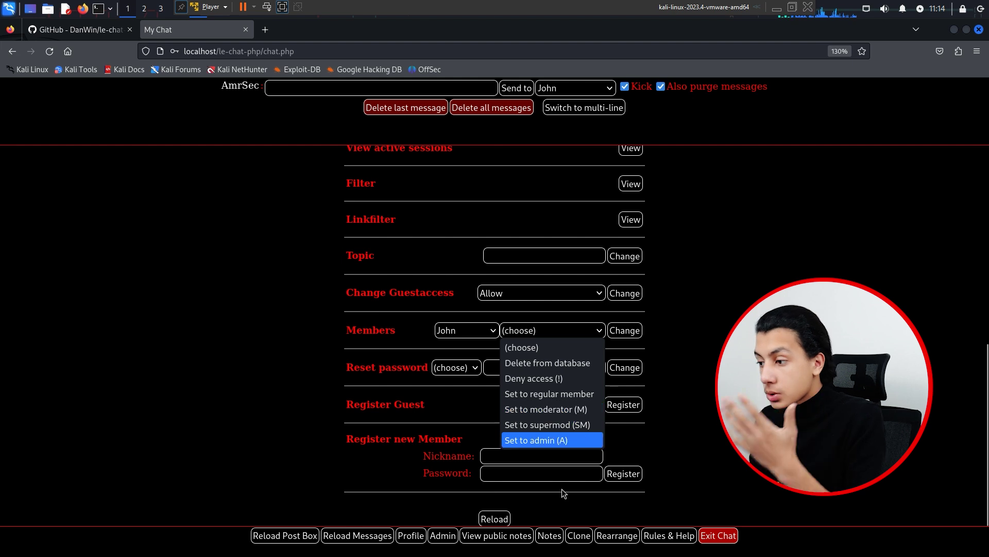
click(690, 416)
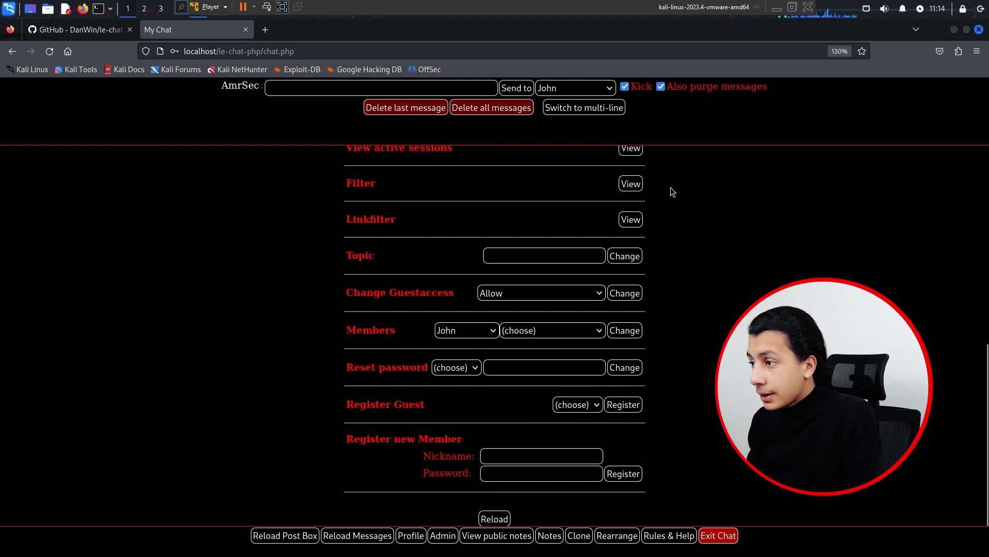
- Add a filter matching '!welcome' and replacing it with 'Hey! Welcome to our chat! keep it legal and have fun! :)'
click(632, 184)
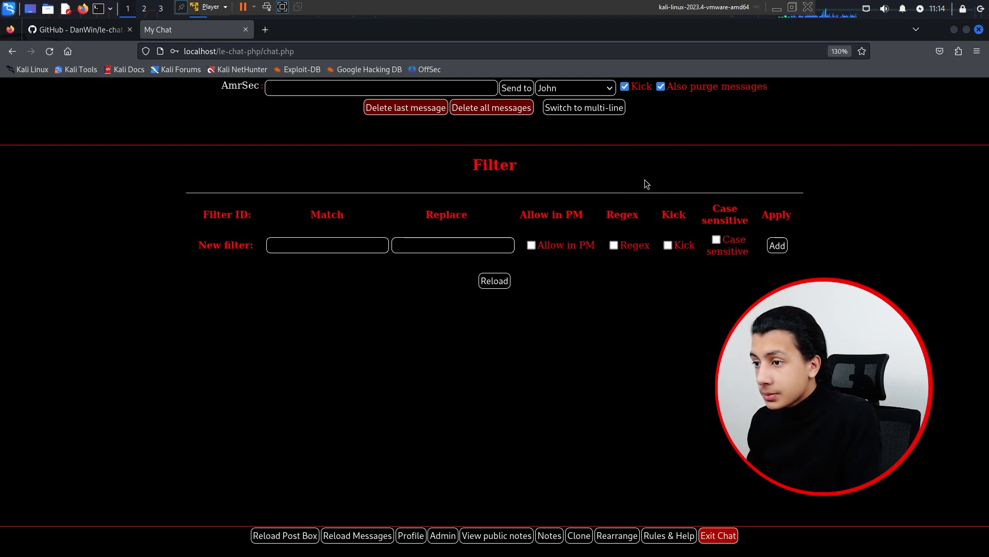
click(268, 245)
text(!welcome)
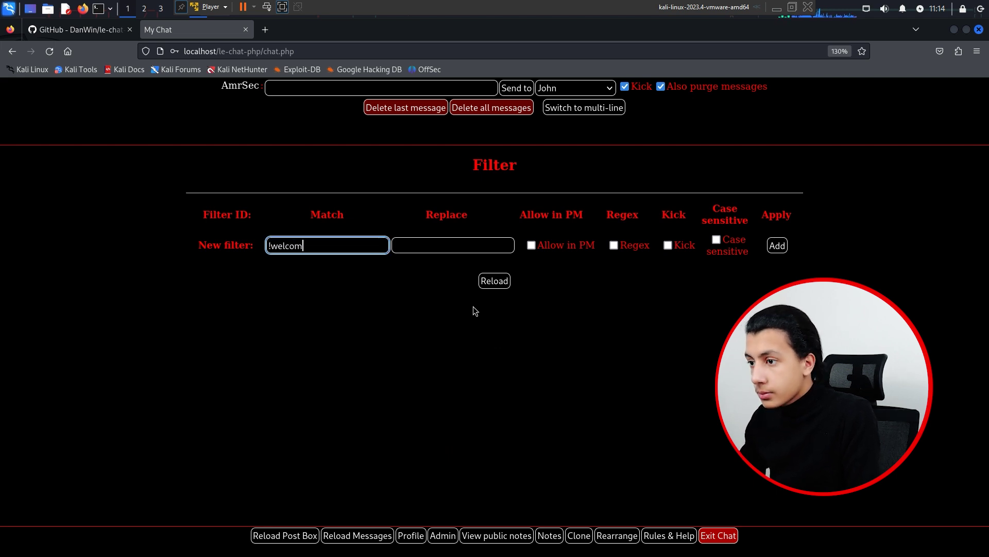
click(425, 244)
text(Hey)
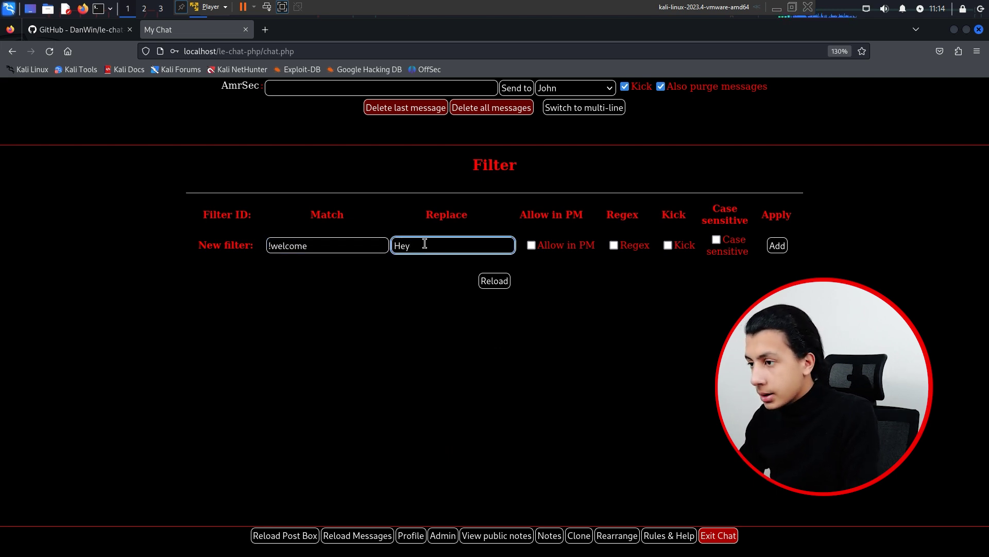
text(! Welcome )
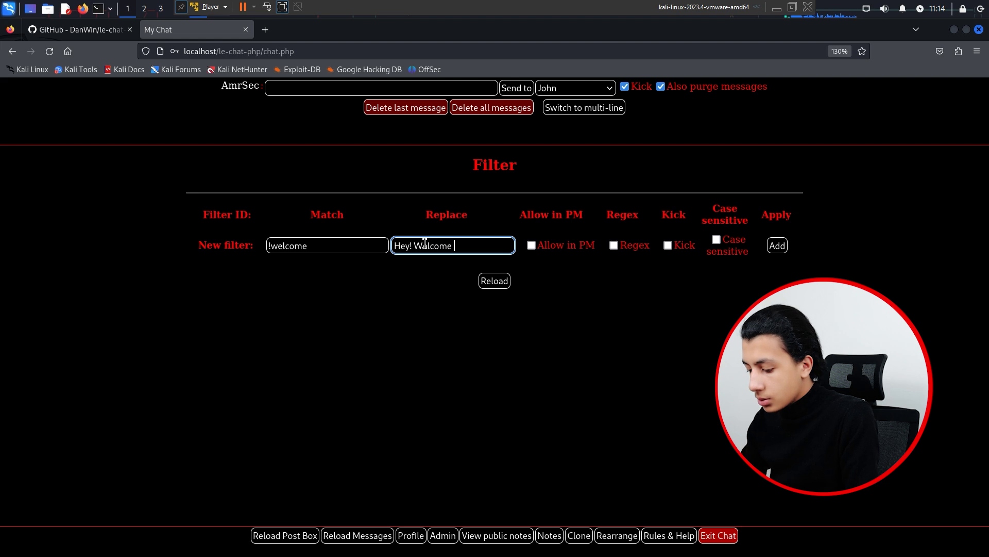
text(to)
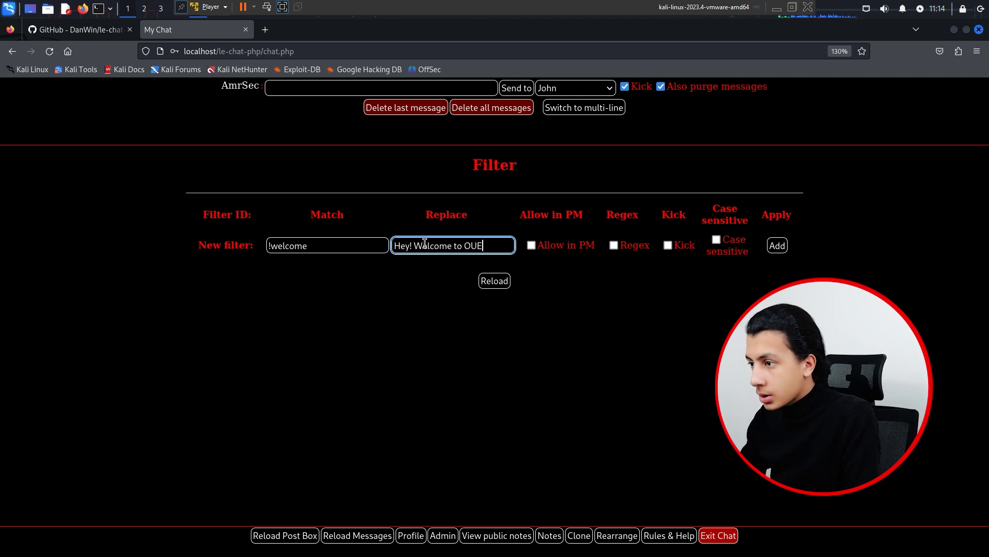
text( OUE)
key(BackSpace)
key(BackSpace)
key(BackSpace)
text(our )
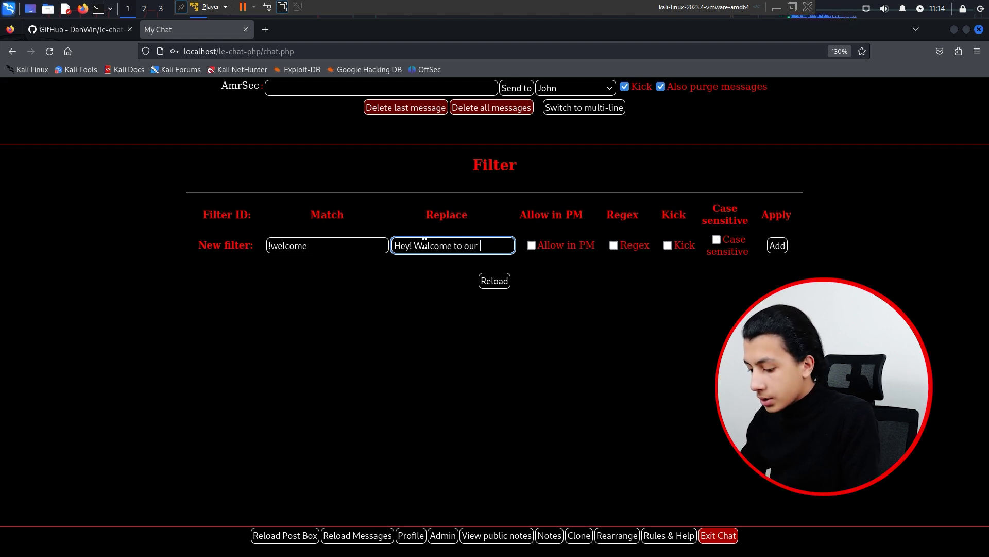
text(chat! keep i)
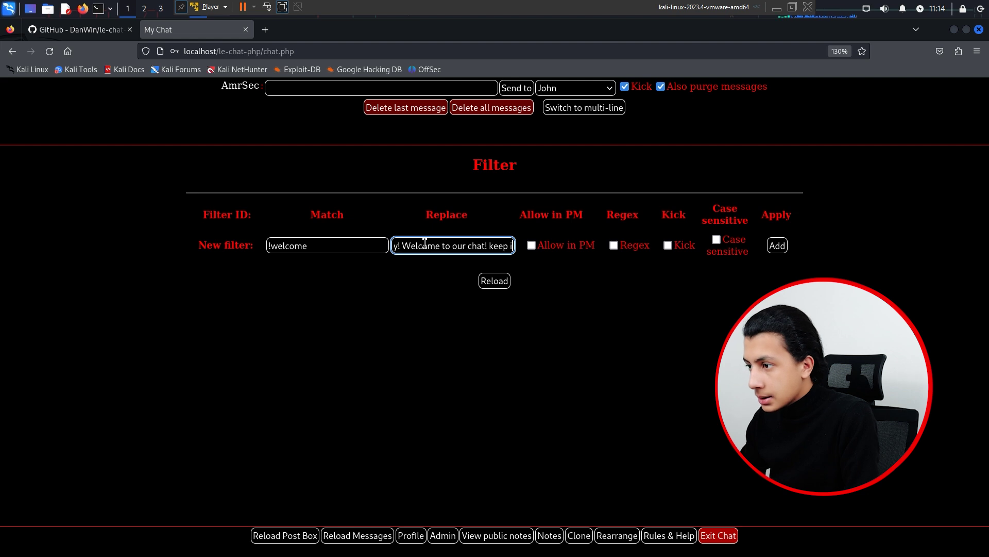
text(t legal  a)
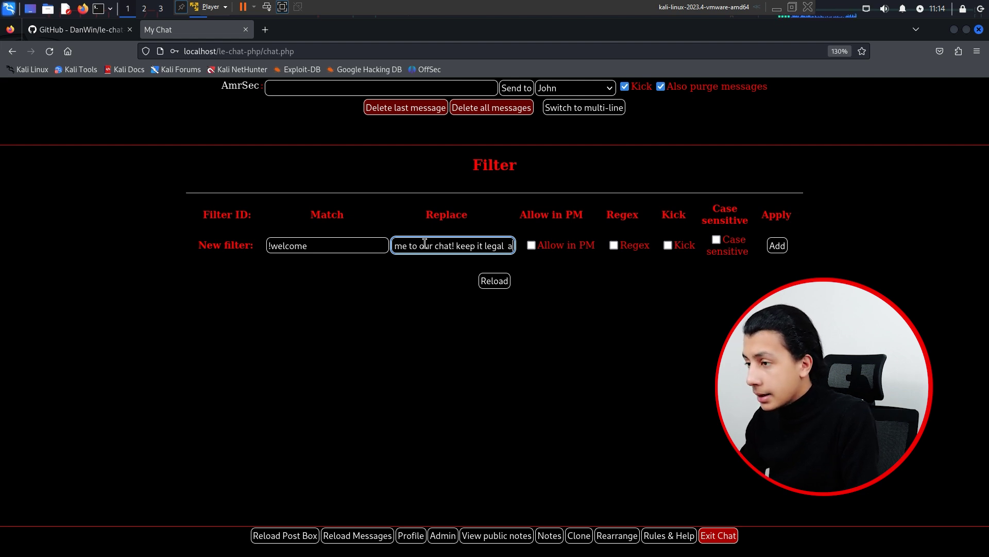
text(nd have )
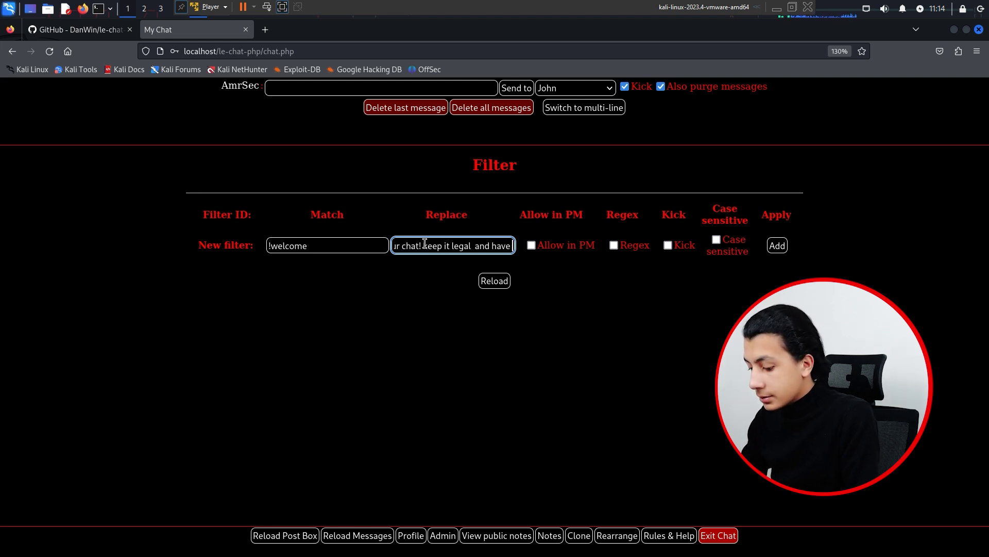
text(fun! )
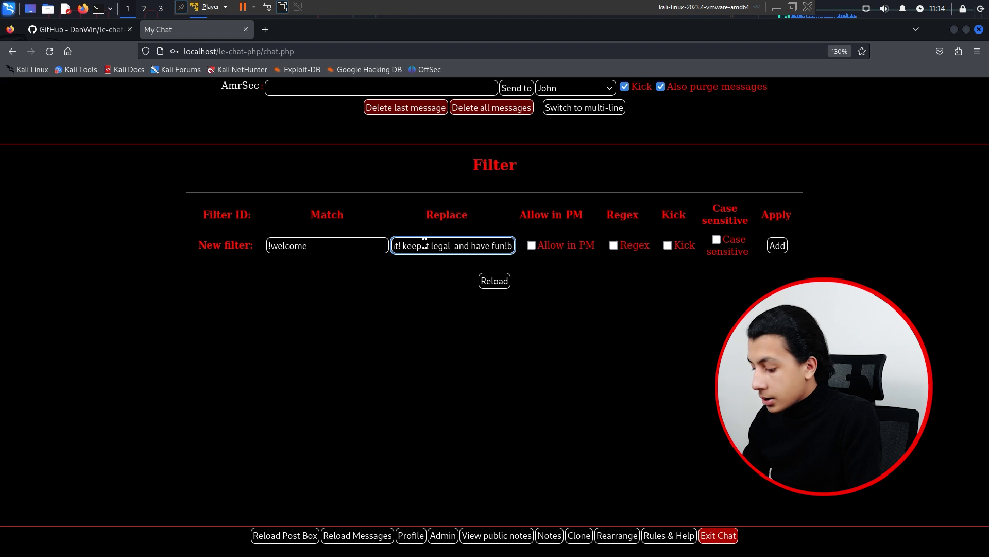
text(:))
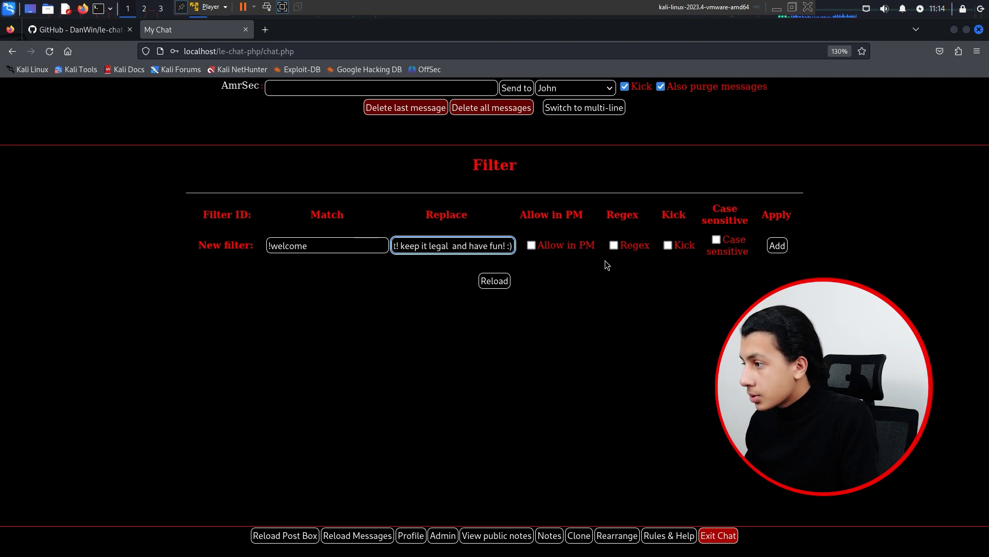
click(778, 246)
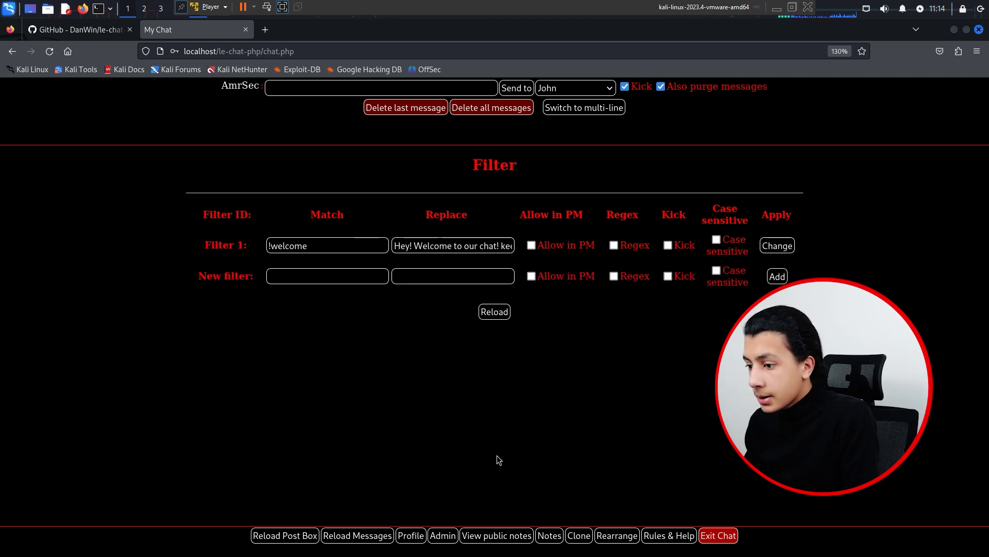
- Back in the chat, send '!welcome' to the test member and check the resulting kick notice
click(352, 540)
key(Num_Lock)
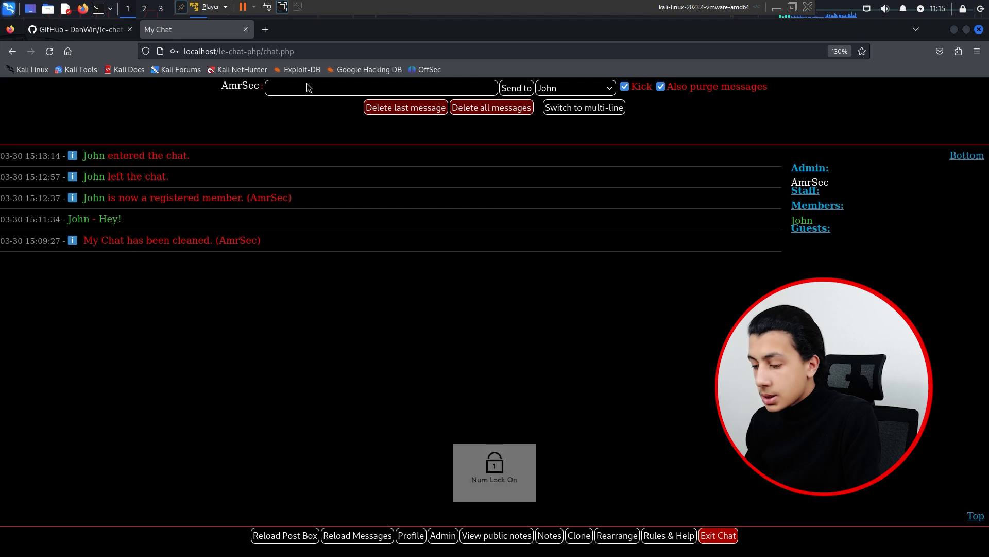
click(311, 91)
text(!welco)
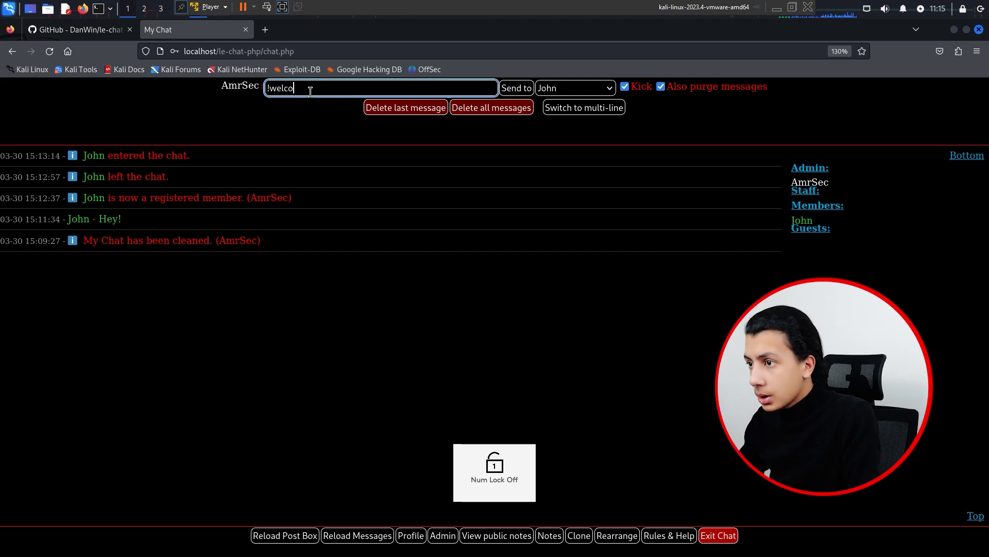
text(me)
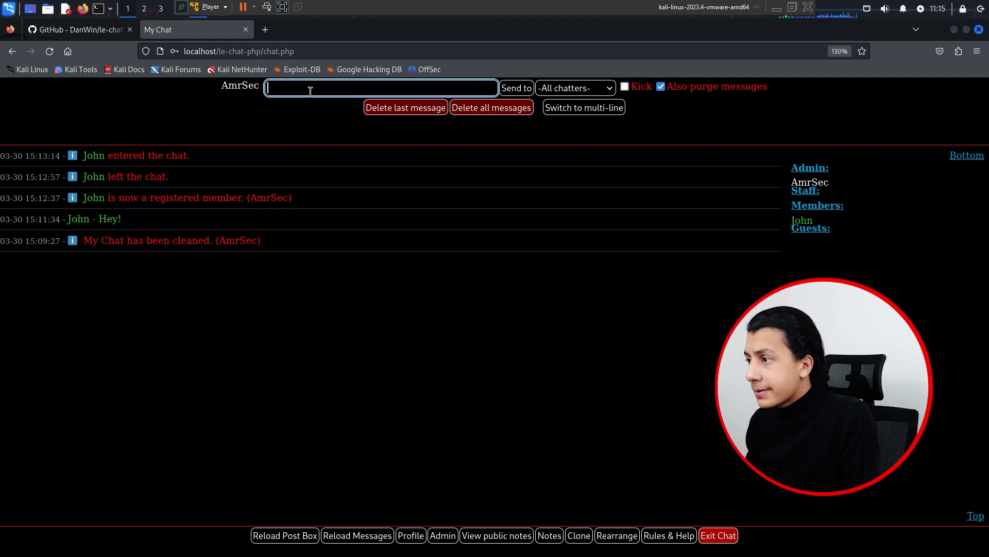
drag(252, 159, 92, 161)
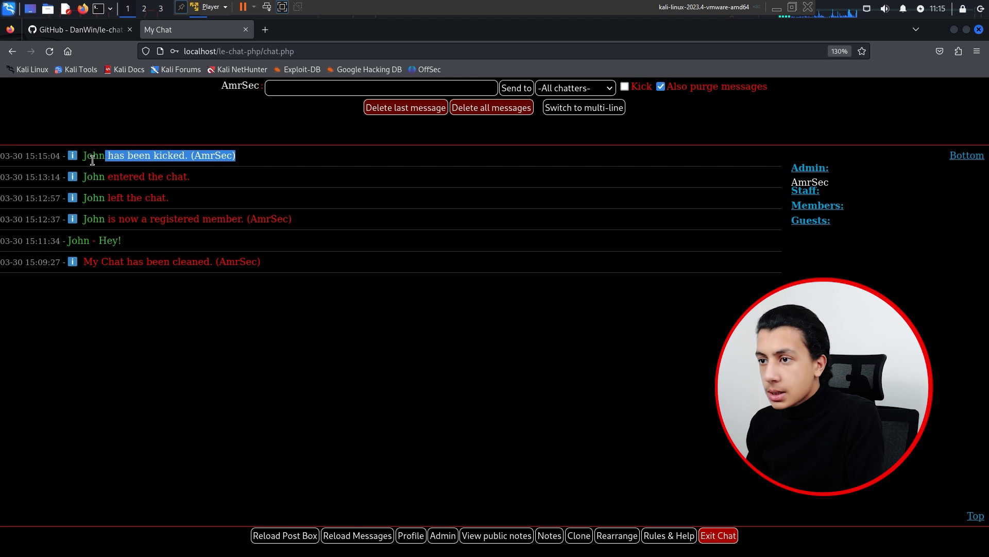
click(551, 201)
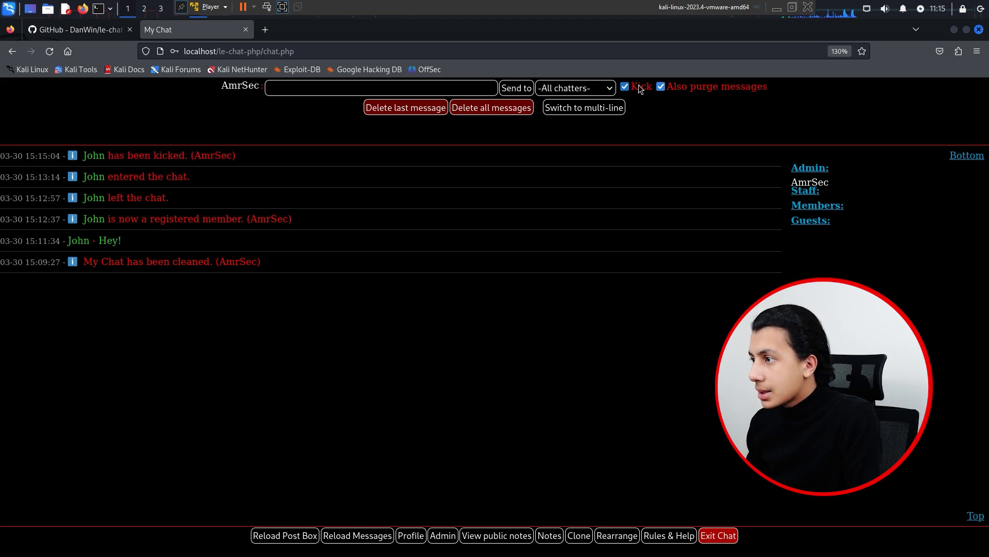
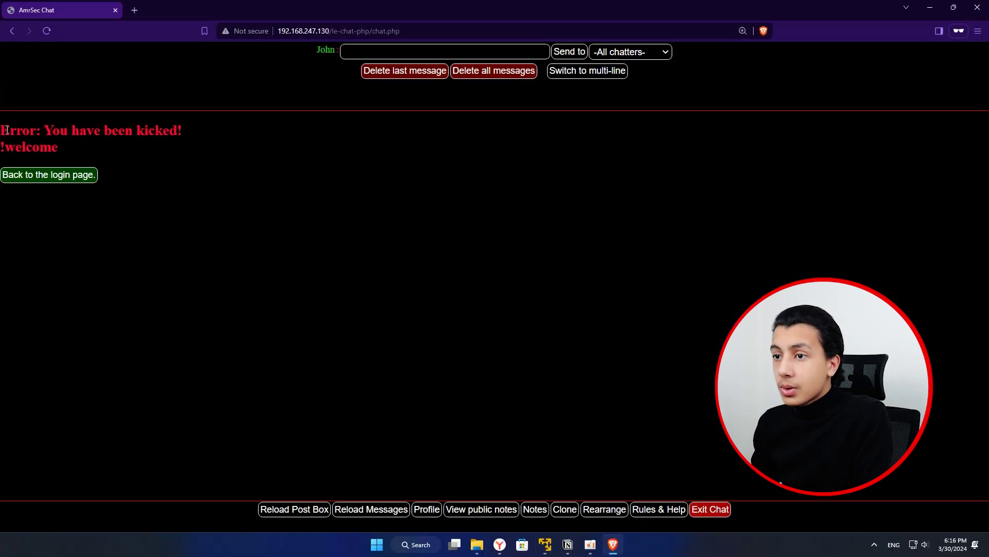
- Select the 'Error: You have been kicked!' line so the kick notice is highlighted
drag(4, 130, 236, 132)
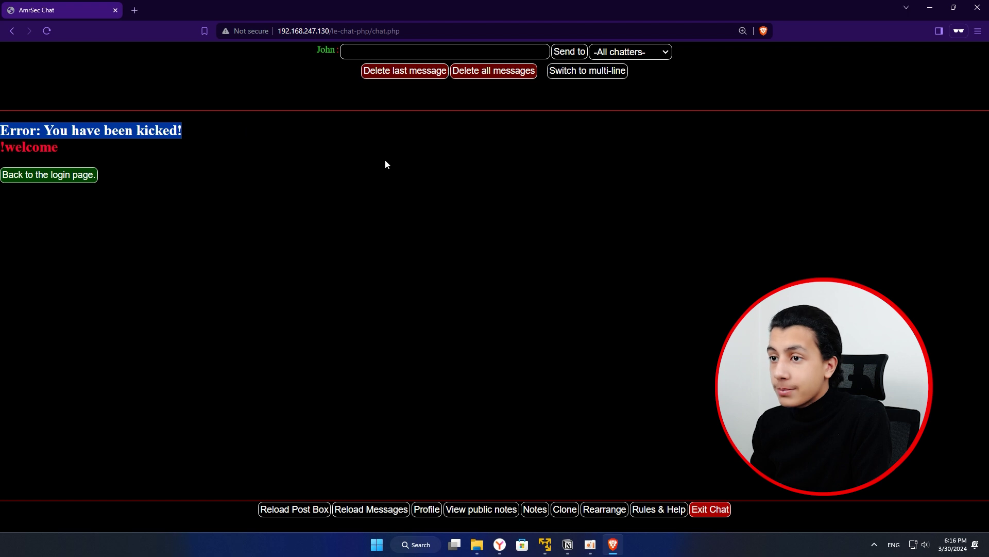
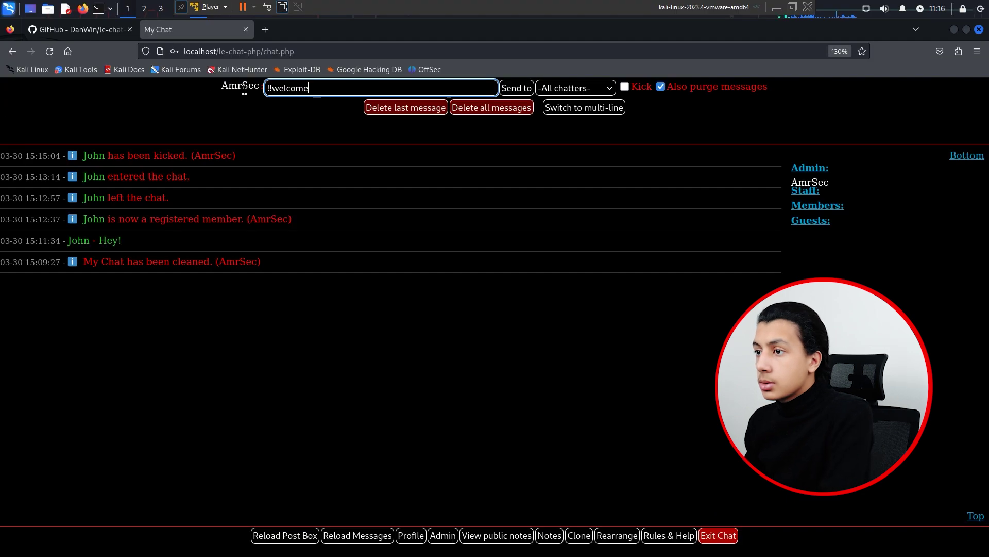
- Post the !welcome message to all chatters in the chat room
click(283, 86)
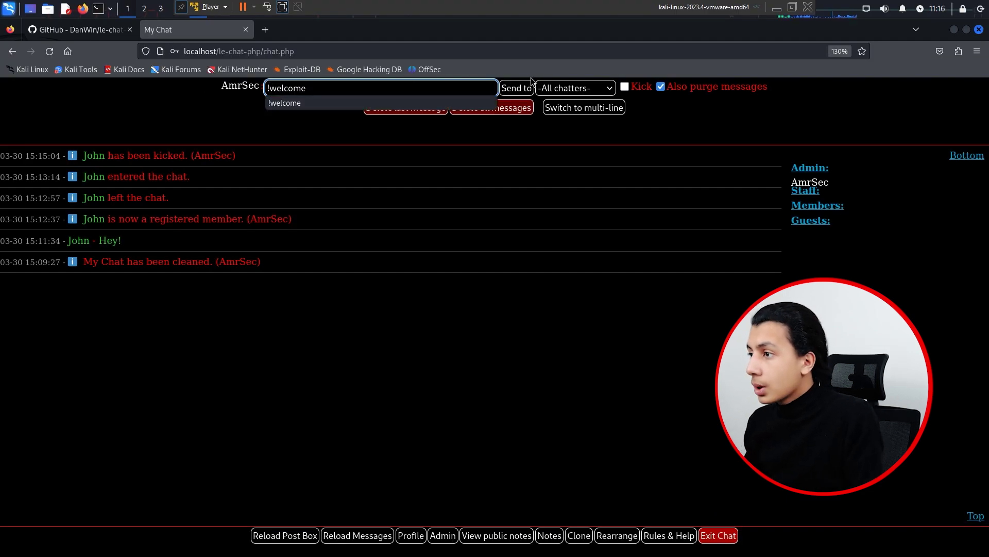
click(517, 88)
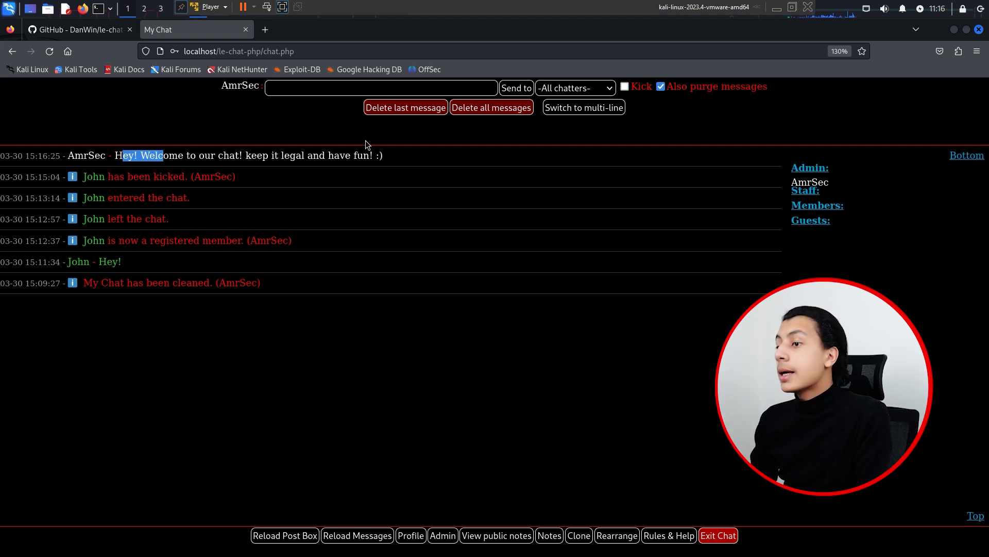
click(533, 312)
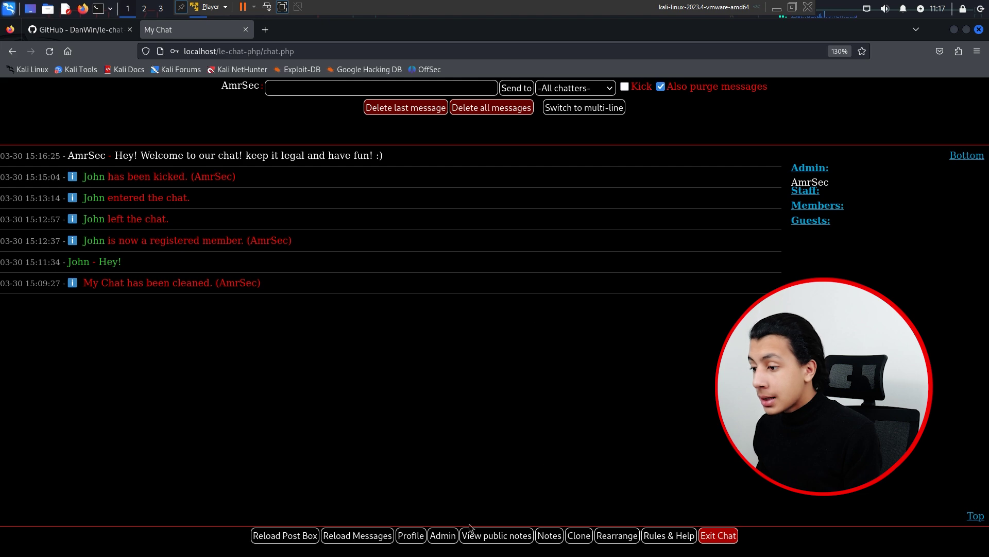
- Review the Admin Setup-Page settings, then switch to the terminal showing ifconfig output
click(442, 539)
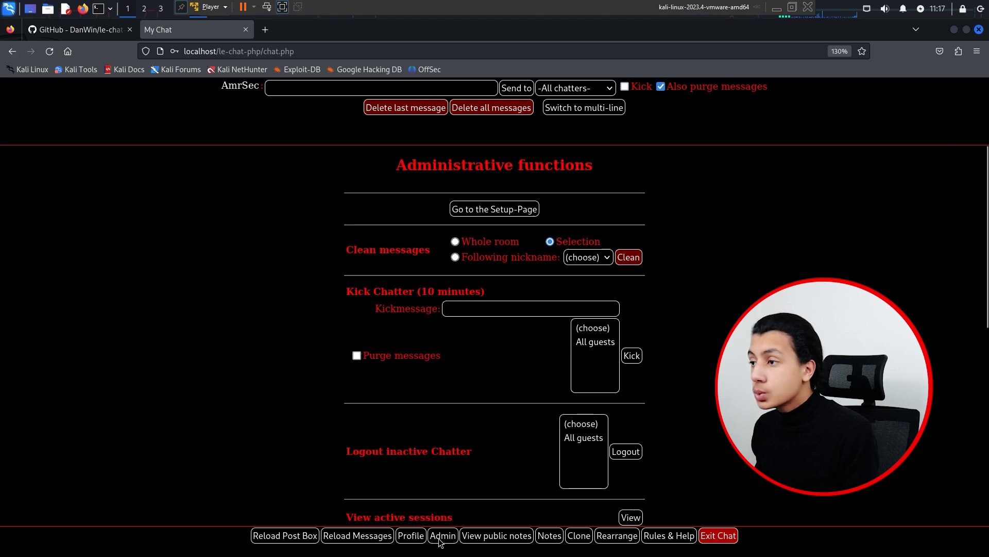
click(483, 209)
scroll(451, 335, down, 15)
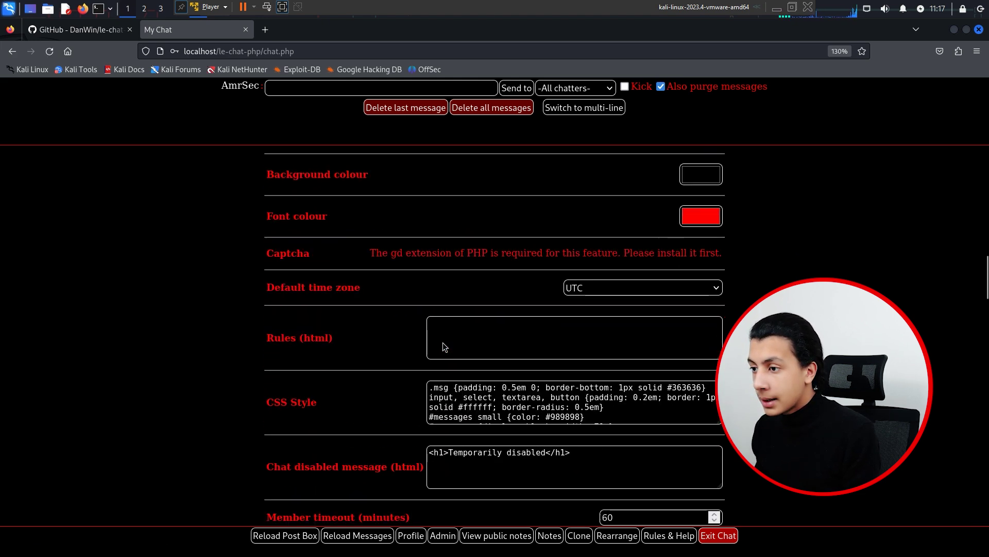
key(alt+Tab)
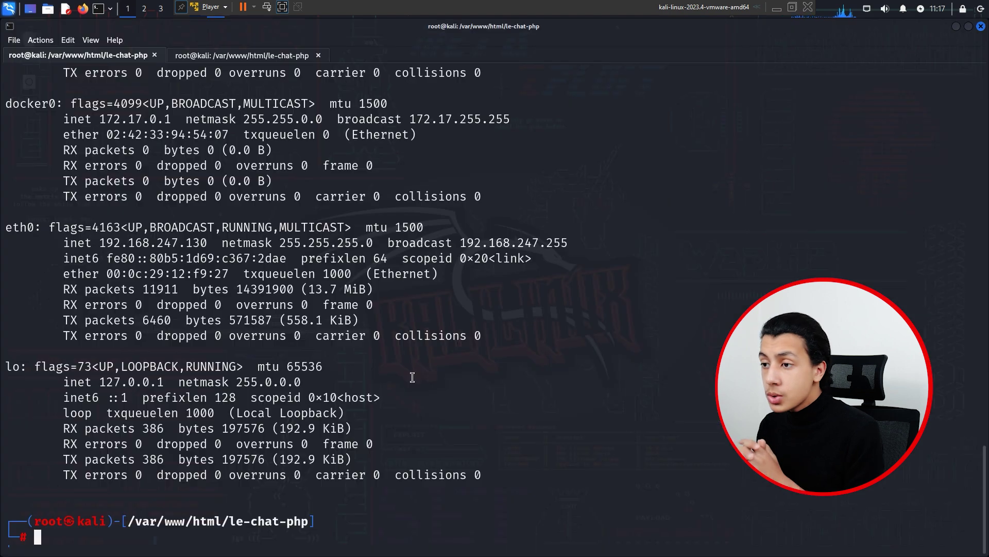